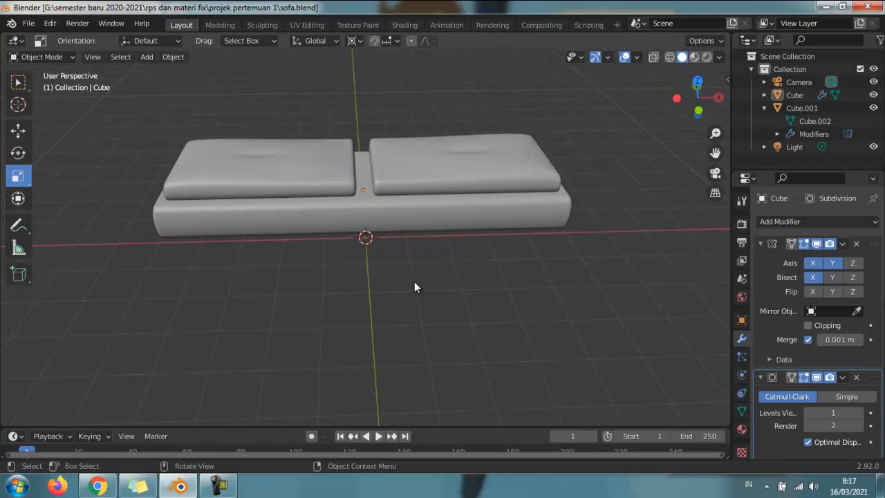
pyautogui.moveTo(440, 245)
pyautogui.mouseDown(button='middle')
pyautogui.moveTo(390, 265)
pyautogui.moveTo(372, 255)
pyautogui.moveTo(387, 238)
pyautogui.moveTo(441, 253)
pyautogui.moveTo(459, 231)
pyautogui.moveTo(391, 245)
pyautogui.moveTo(355, 268)
pyautogui.moveTo(463, 276)
pyautogui.moveTo(452, 253)
pyautogui.moveTo(428, 239)
pyautogui.mouseUp(button='middle')
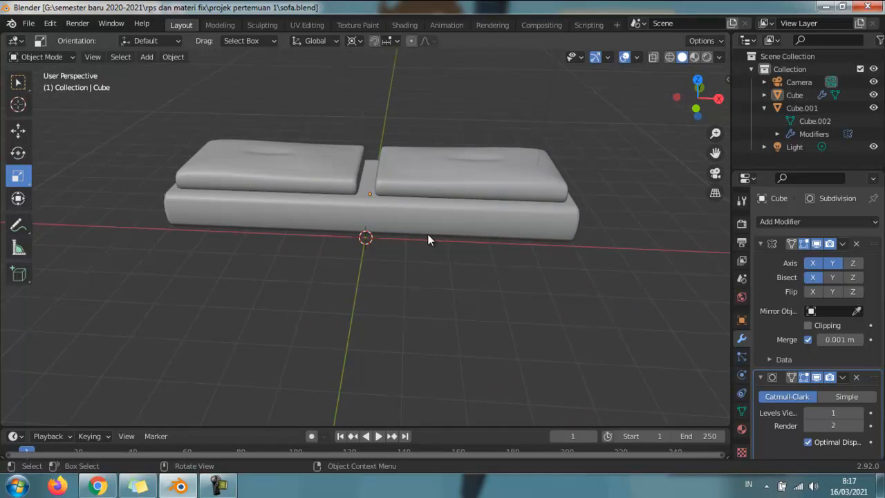
pyautogui.scroll(-2, 399, 255)
pyautogui.scroll(2, 390, 240)
# Open a blank Notepad note and set its font size to 36
pyautogui.click(17, 486)
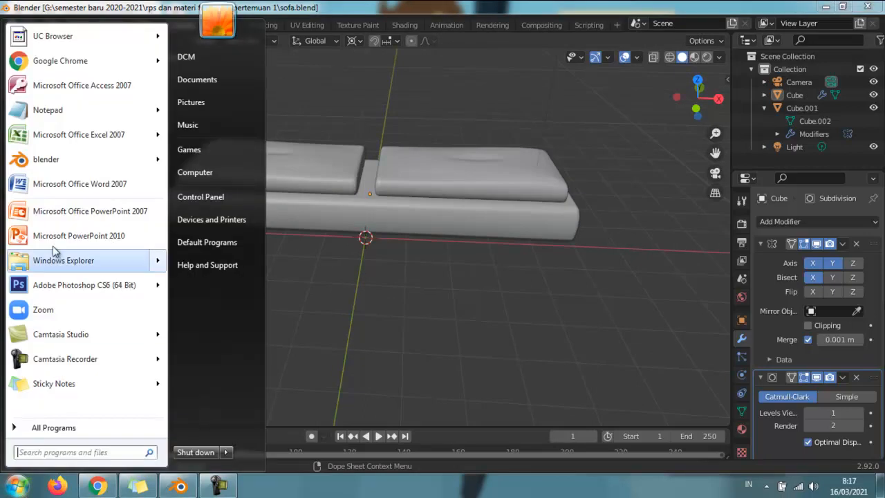
pyautogui.click(70, 114)
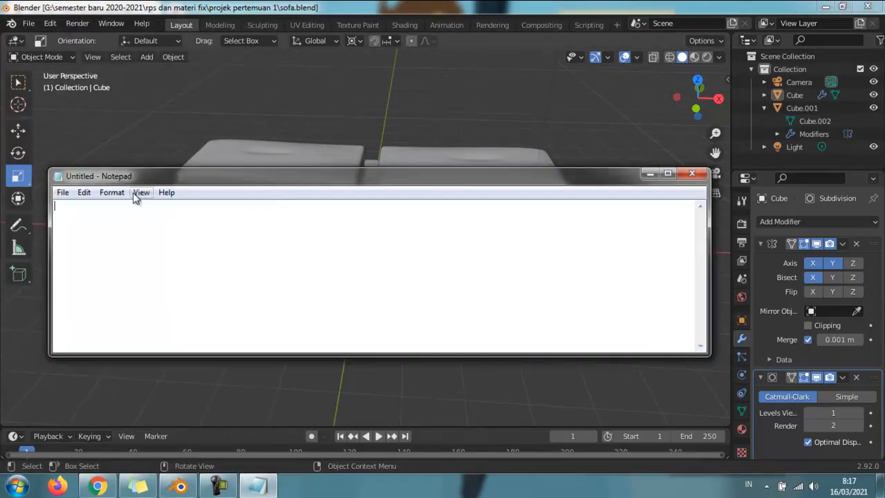
pyautogui.click(116, 194)
pyautogui.click(128, 222)
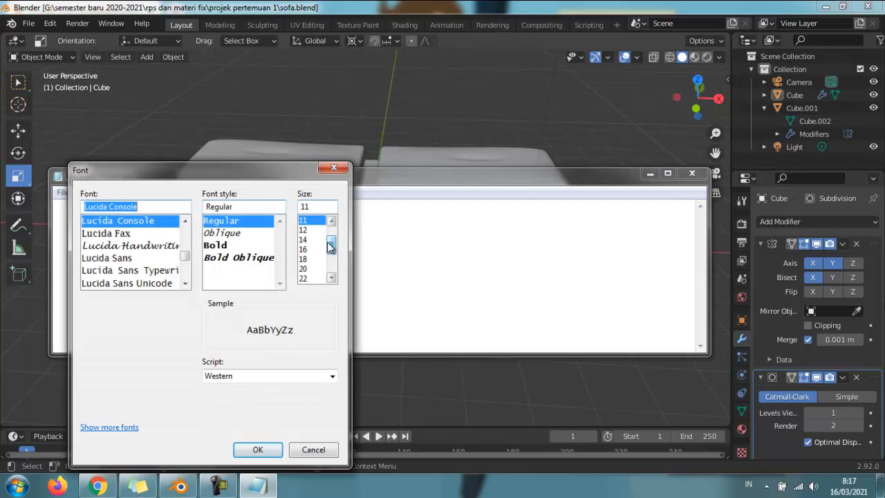
pyautogui.scroll(-1, 330, 248)
pyautogui.click(315, 269)
pyautogui.scroll(-1, 315, 269)
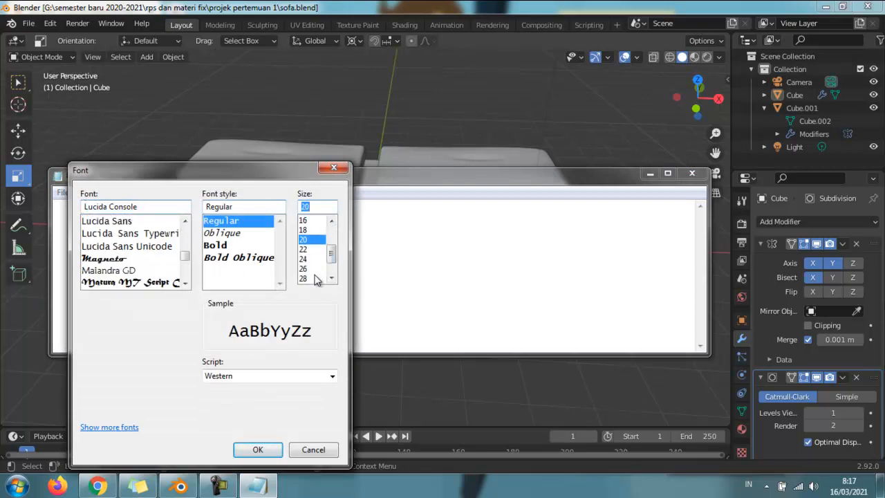
pyautogui.click(315, 278)
pyautogui.scroll(-1, 316, 278)
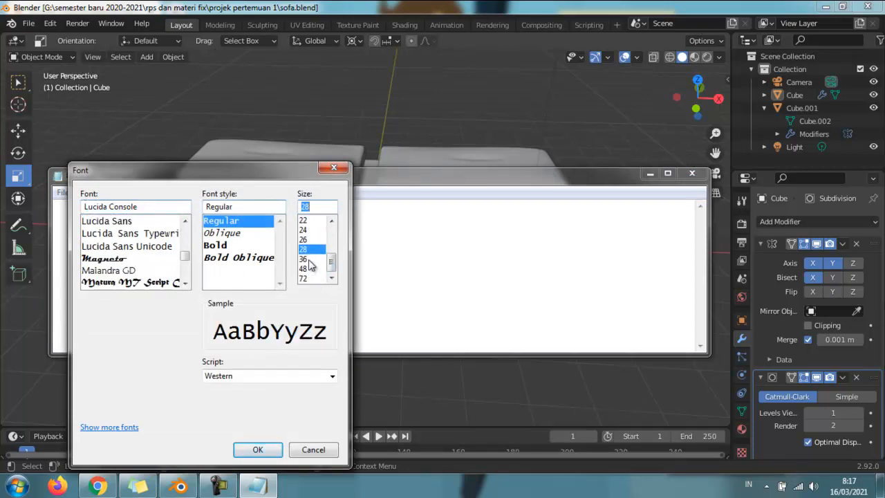
pyautogui.click(307, 260)
pyautogui.click(257, 449)
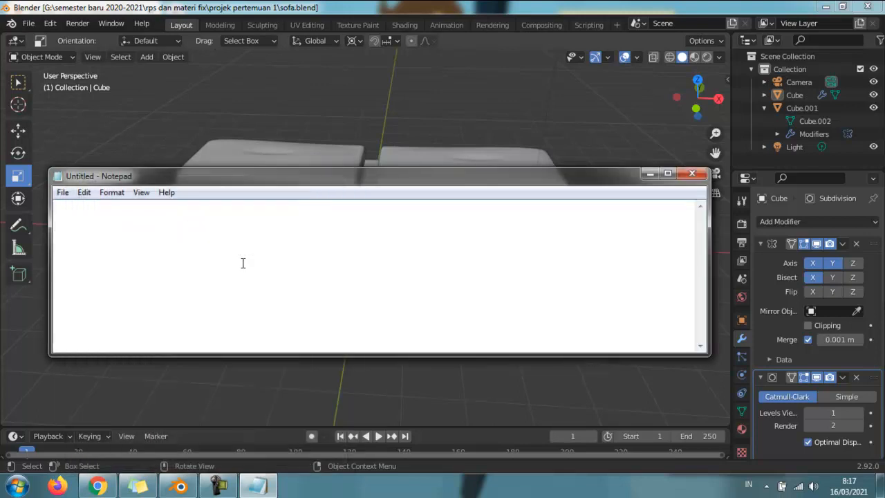
# Write "mirror : modifier - mirror" on the first line and "subdivision" on the second line of the note
pyautogui.write('mirror')
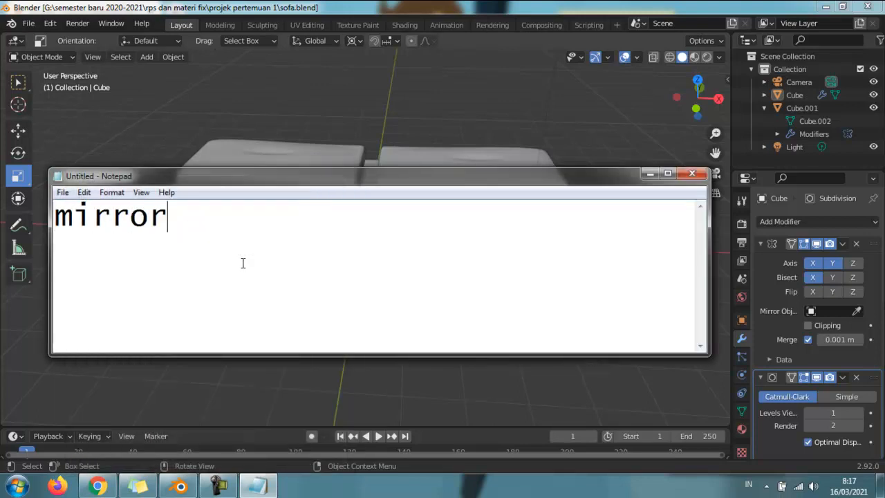
pyautogui.write(' : modifier - mi')
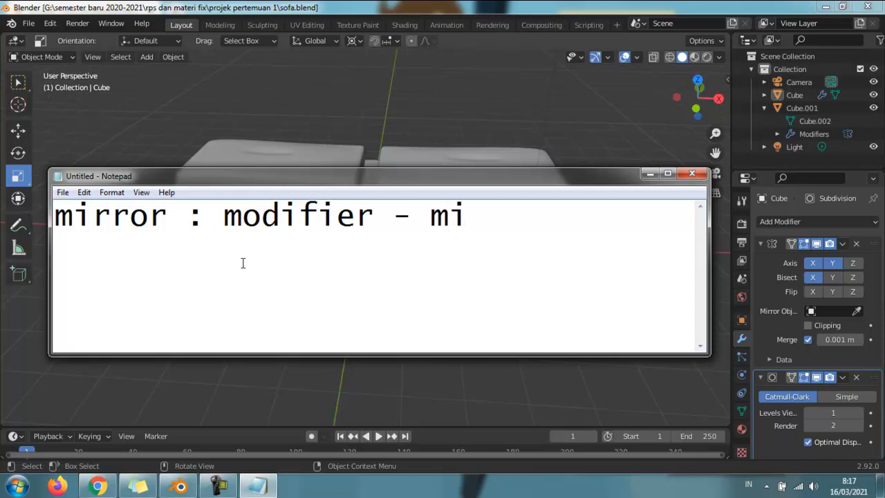
pyautogui.write('rror')
pyautogui.press('Return')
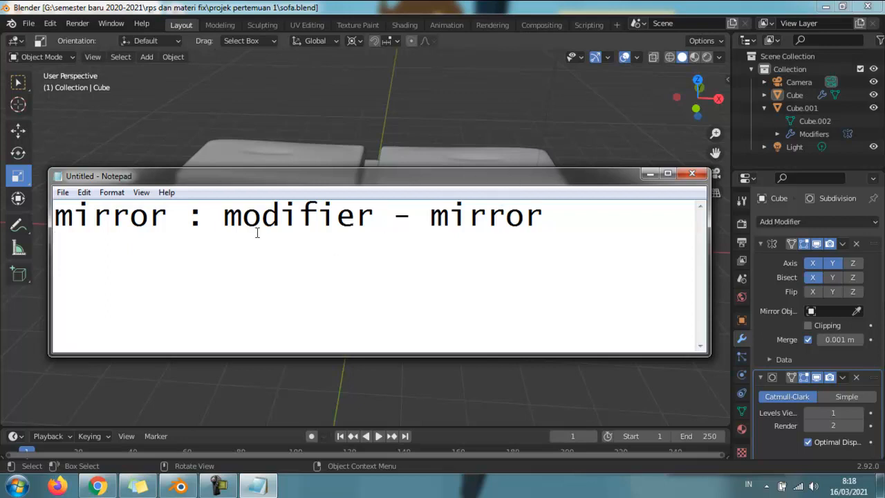
pyautogui.write('subdivision')
# Replace the leading "mirror :" on the first line with the list number "1."
pyautogui.press('Up')
pyautogui.press('Left')
pyautogui.press('Left')
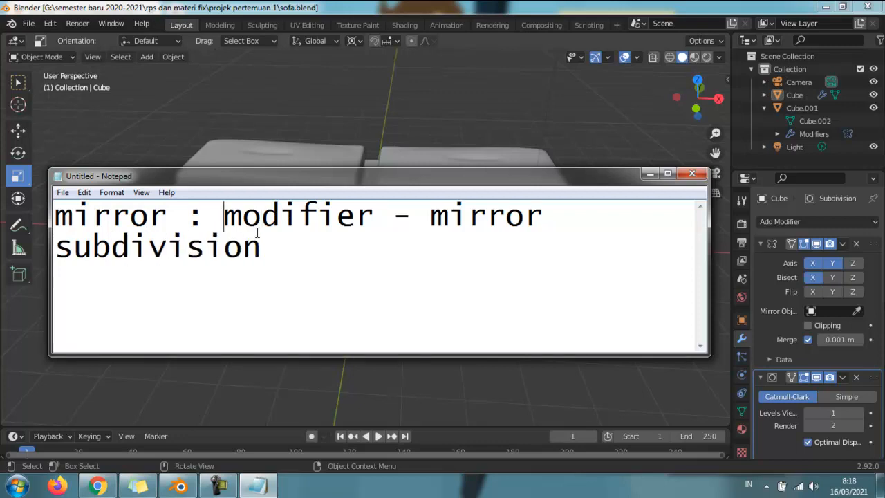
pyautogui.hotkey('shift', 'Left')
pyautogui.hotkey('shift', 'Left')
pyautogui.hotkey('shift', 'Home')
pyautogui.write('1.')
# Copy the line "1. modifier - mirror" and paste it in front of "subdivision"
pyautogui.press('Down')
pyautogui.press('Left')
pyautogui.press('Left')
pyautogui.press('Left')
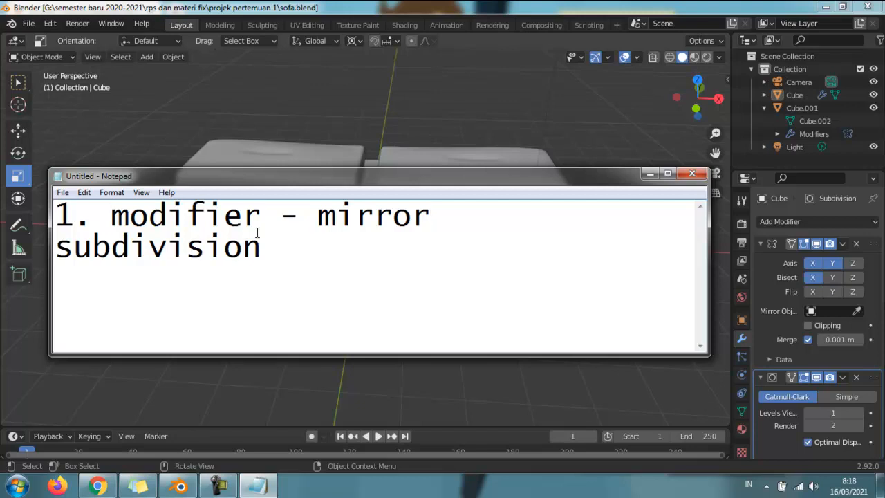
pyautogui.hotkey('shift', 'Up')
pyautogui.hotkey('ctrl', 'c')
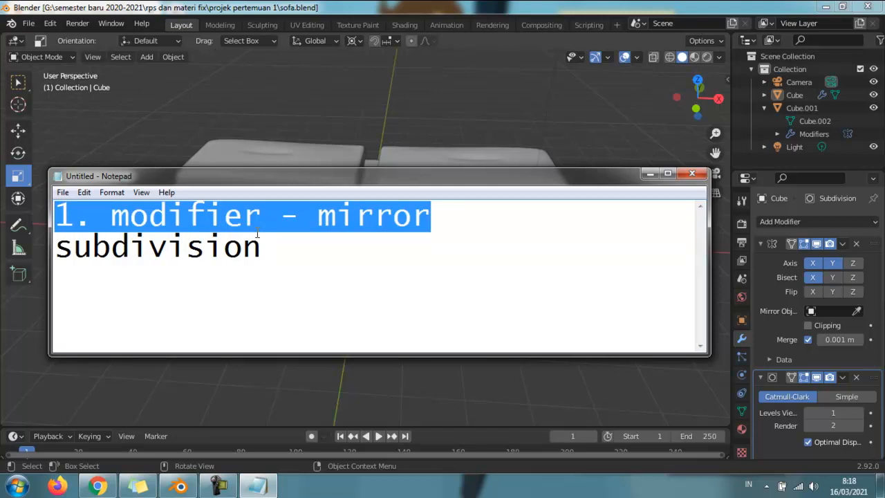
pyautogui.press('Down')
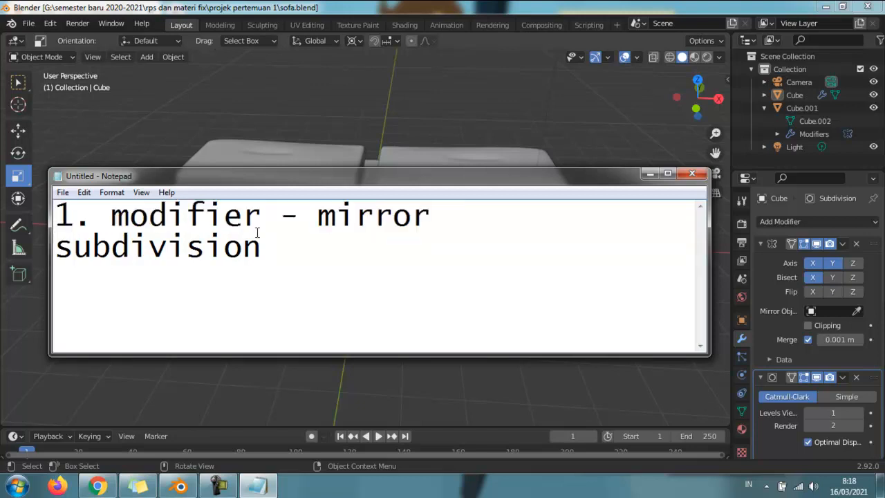
pyautogui.hotkey('ctrl', 'v')
# Change the pasted line's list number to 2
pyautogui.hotkey('ctrl', 'Left')
pyautogui.hotkey('ctrl', 'Left')
pyautogui.hotkey('ctrl', 'Left')
pyautogui.press('Left')
pyautogui.press('Left')
pyautogui.hotkey('shift', 'Left')
pyautogui.write('2')
# Delete "mirror" from the pasted line so the second entry reads "2. modifier - subdivision"
pyautogui.hotkey('ctrl', 'Right')
pyautogui.hotkey('ctrl', 'Right')
pyautogui.press('Right')
pyautogui.press('Right')
pyautogui.hotkey('shift', 'Right')
pyautogui.hotkey('shift', 'Right')
pyautogui.hotkey('shift', 'Right')
pyautogui.hotkey('shift', 'Right')
pyautogui.hotkey('shift', 'Right')
pyautogui.hotkey('shift', 'Right')
pyautogui.hotkey('shift', 'Right')
pyautogui.hotkey('shift', 'Right')
pyautogui.hotkey('shift', 'Right')
pyautogui.hotkey('shift', 'Left')
pyautogui.hotkey('shift', 'Left')
pyautogui.hotkey('shift', 'Left')
pyautogui.press('BackSpace')
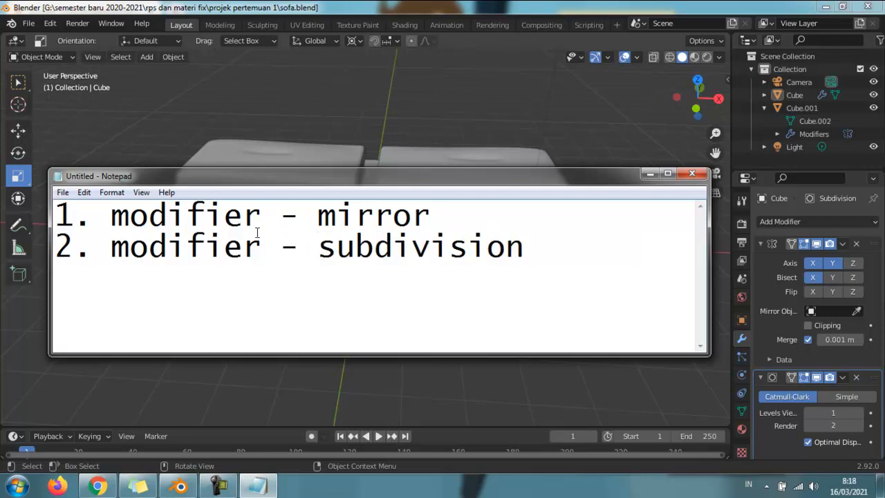
# Start a third list entry in the note with the number "3."
pyautogui.press('End')
pyautogui.press('Return')
pyautogui.write('3.')
# Switch to Blender, select the sofa base object (Cube) and enter Edit Mode
pyautogui.click(296, 114)
pyautogui.click(290, 177)
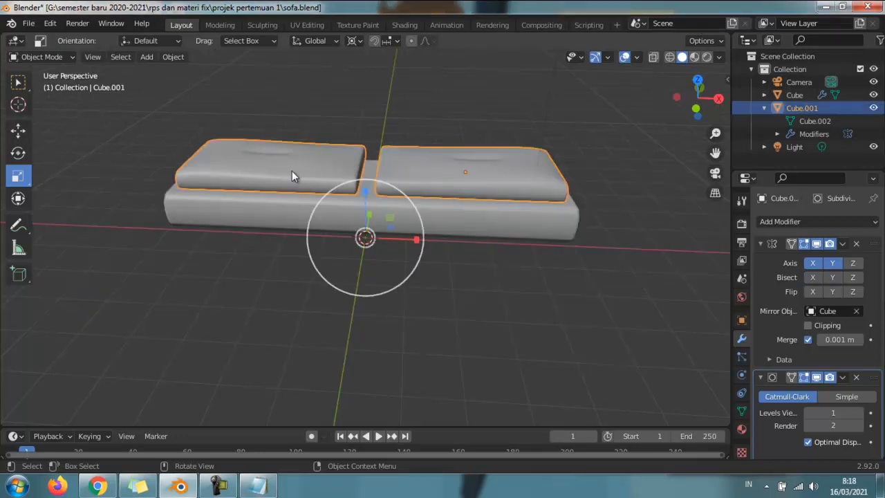
pyautogui.click(276, 209)
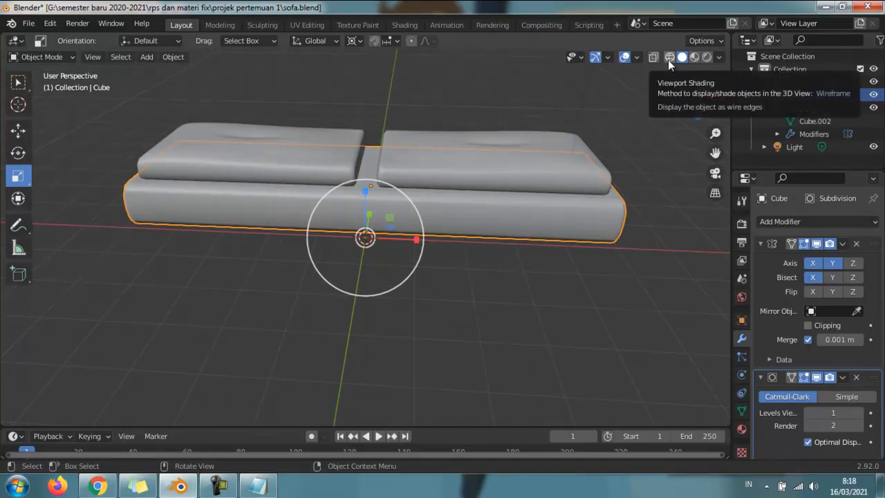
pyautogui.click(54, 59)
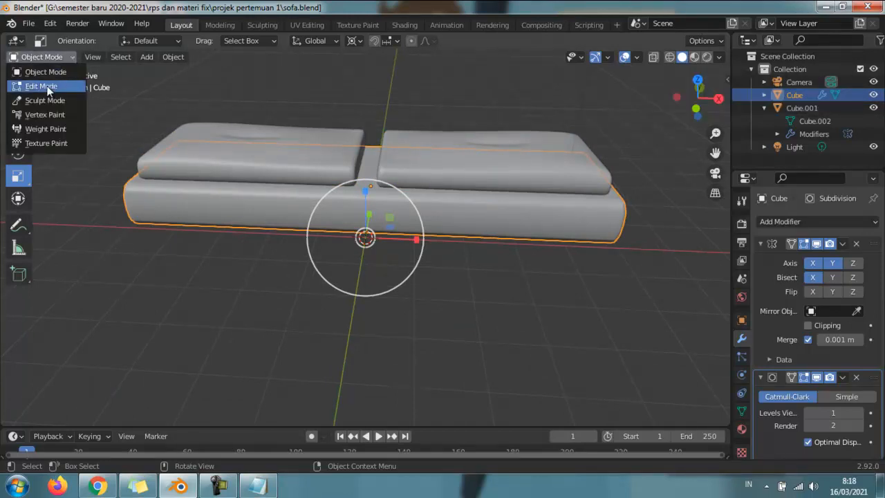
pyautogui.click(27, 86)
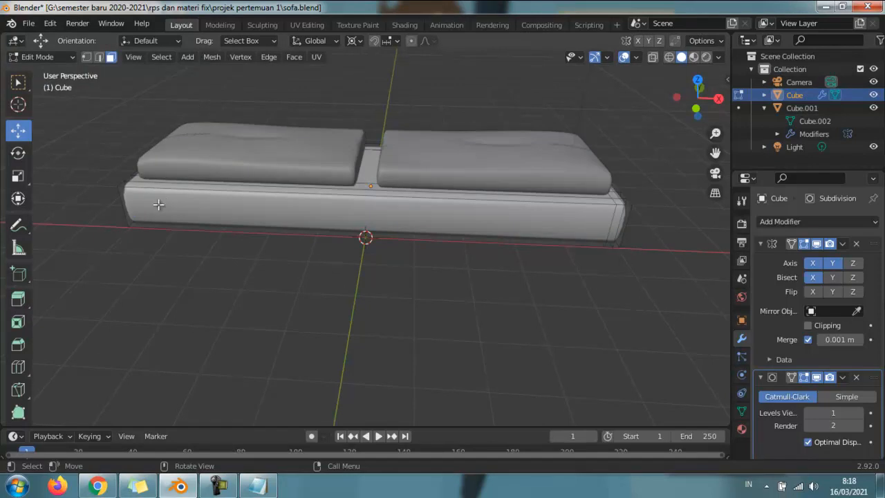
# Try a loop cut across the sofa base and slide it along the base's length
pyautogui.press('2')
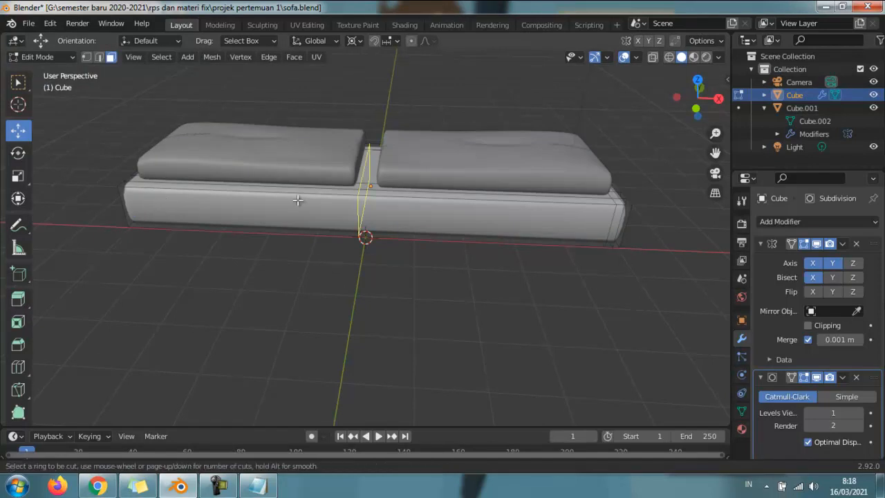
pyautogui.hotkey('ctrl', 'r')
pyautogui.click(358, 203)
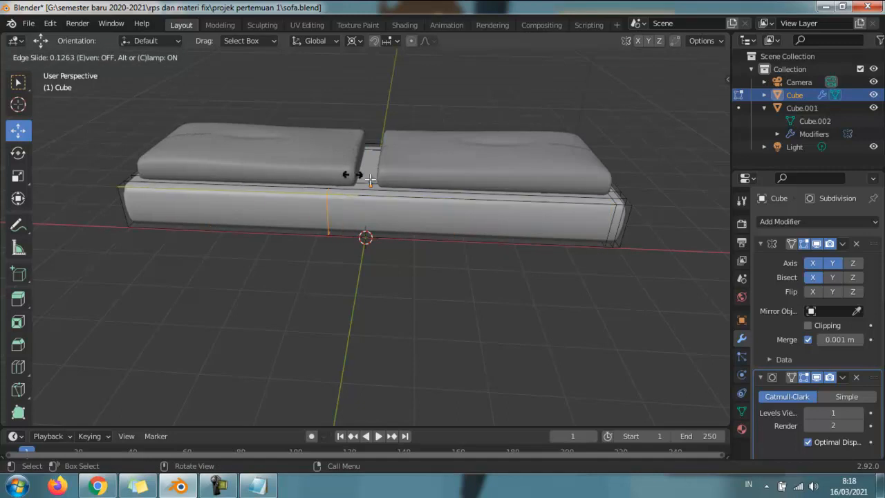
pyautogui.click(256, 210)
pyautogui.press('3')
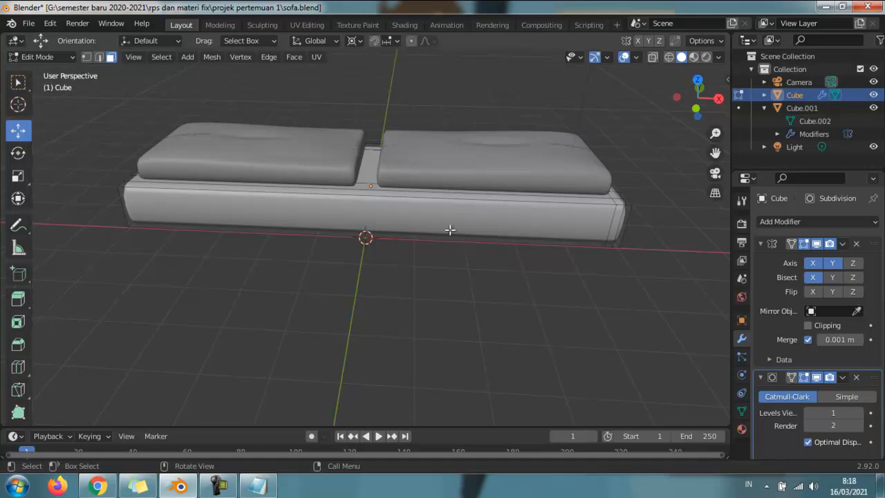
# Return to Notepad and complete the third list entry with "CRTL + R (loop cut)"
pyautogui.click(256, 489)
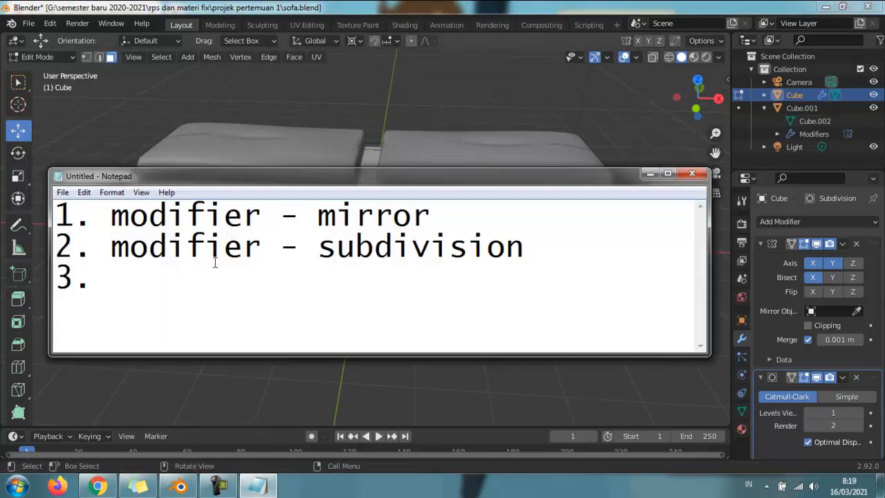
pyautogui.write('CRTL + ')
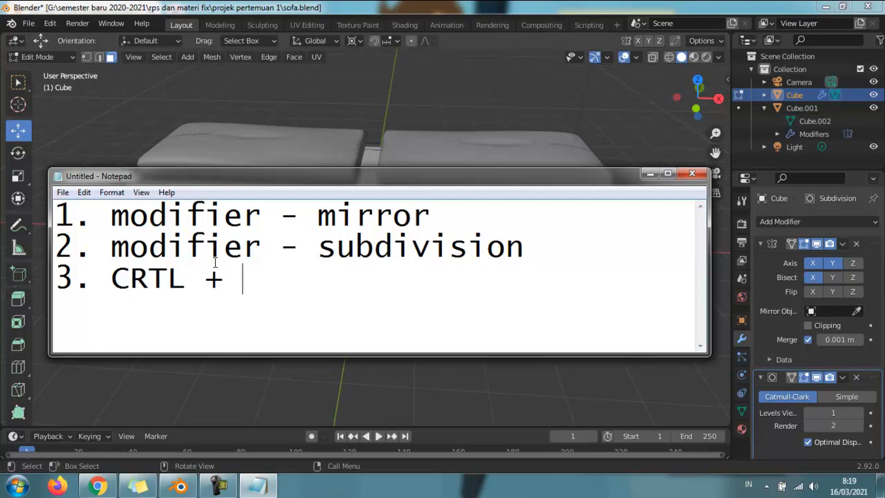
pyautogui.write('R (')
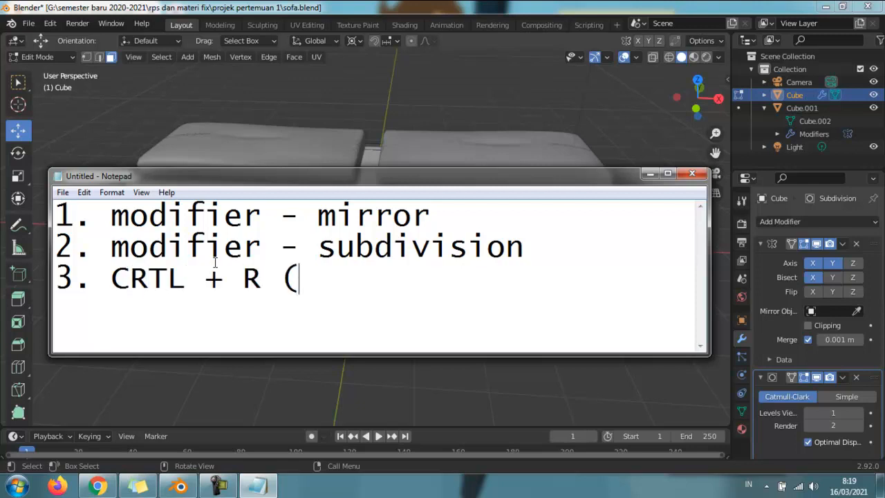
pyautogui.write('lopp')
pyautogui.press('BackSpace')
pyautogui.press('BackSpace')
pyautogui.write('op')
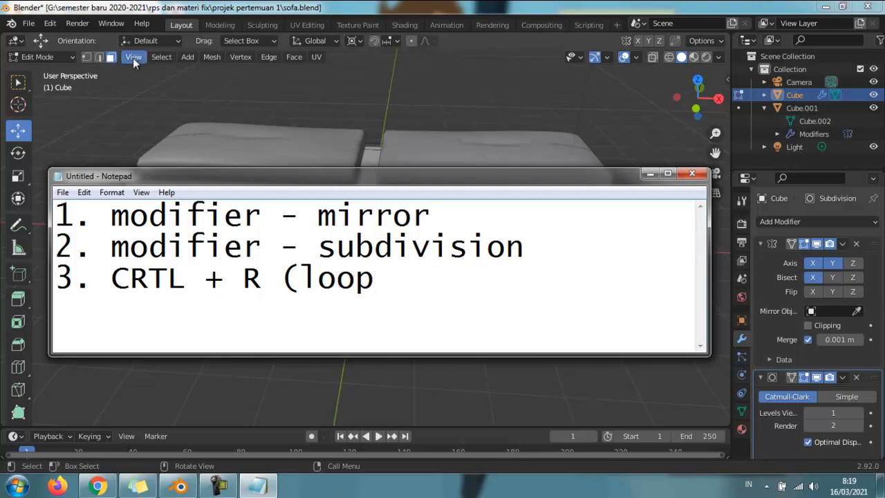
pyautogui.click(175, 5)
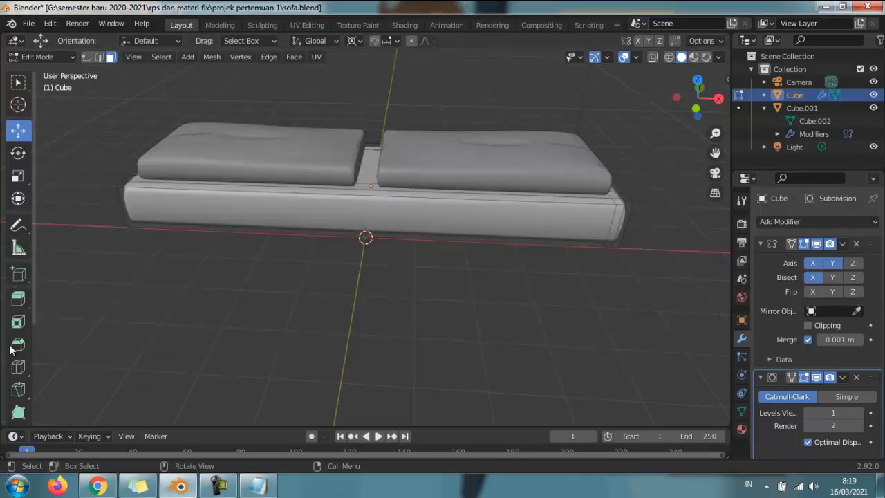
pyautogui.click(257, 485)
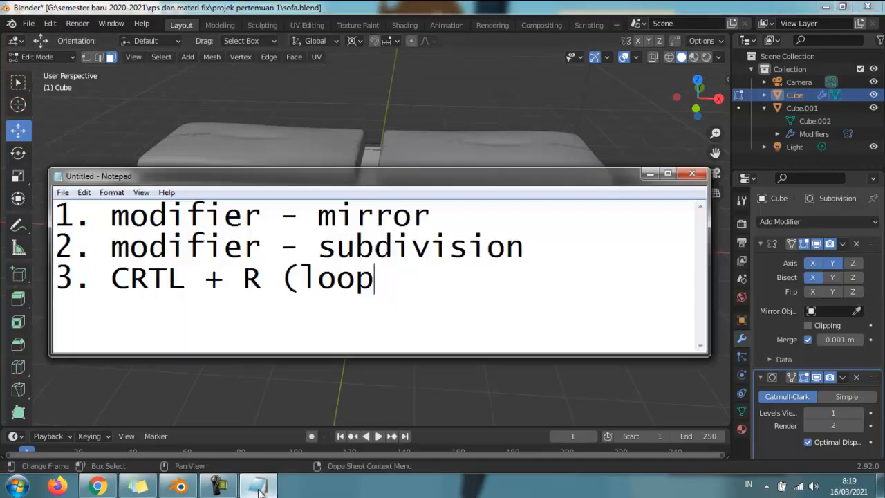
pyautogui.write('cut')
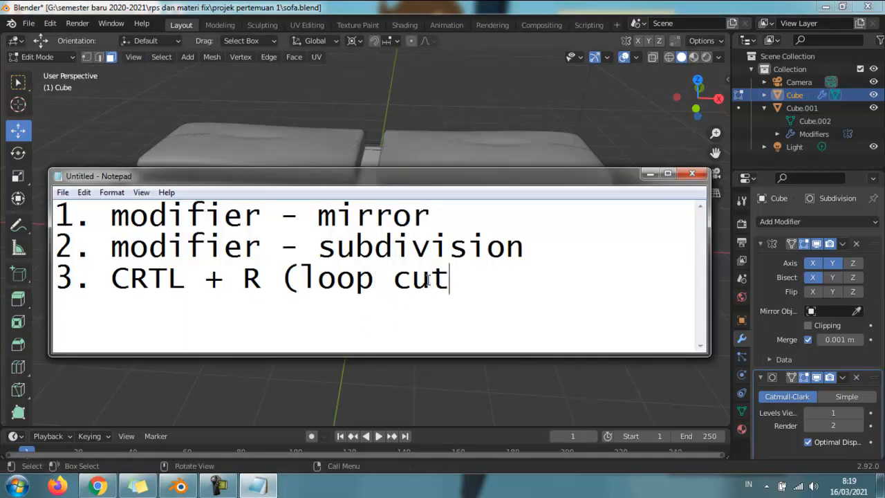
pyautogui.write(')')
# Add the fourth list entry reading 4. "/" select object
pyautogui.press('Return')
pyautogui.write('4. ')
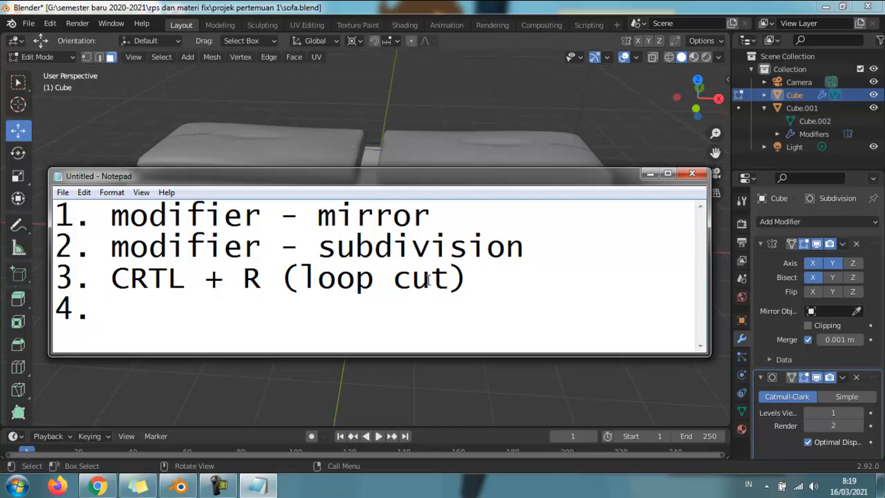
pyautogui.write('"/')
pyautogui.press('Left')
pyautogui.write('"')
pyautogui.press('Right')
pyautogui.write('"')
pyautogui.press('BackSpace')
pyautogui.write('" select')
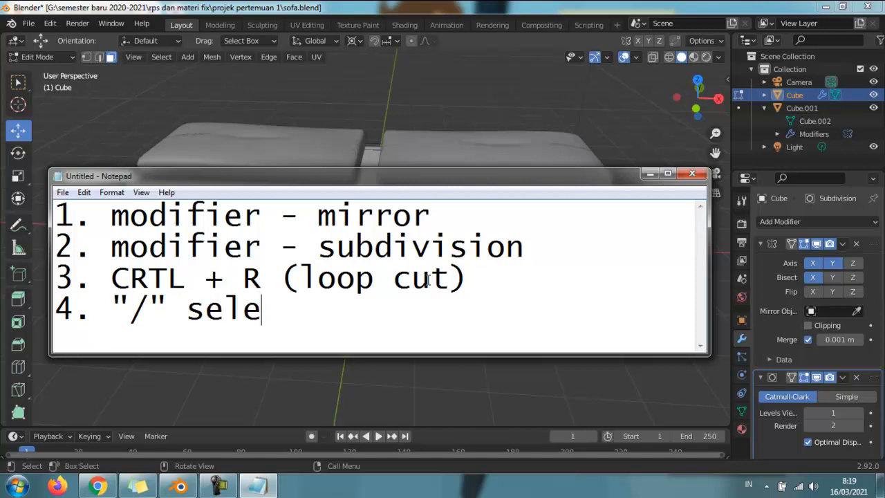
pyautogui.press('BackSpace')
pyautogui.write('ct object')
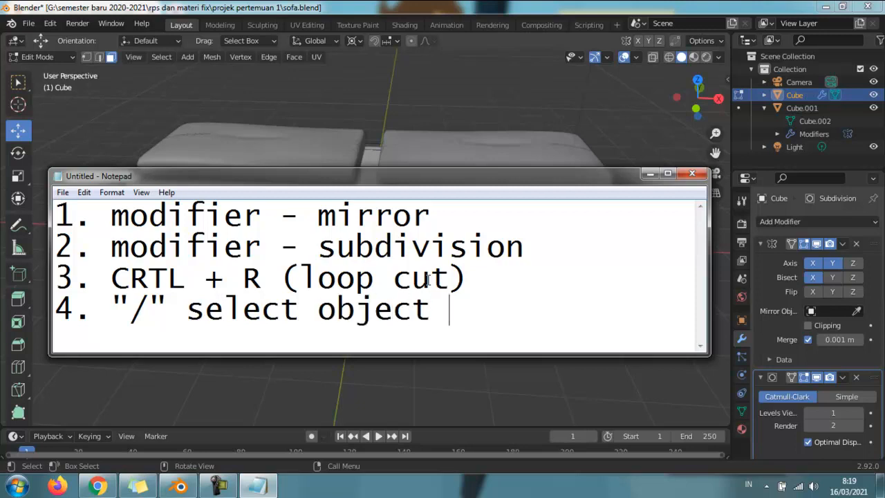
# Switch to Blender, return the sofa base to Object Mode and select the seat cushions (Cube.001)
pyautogui.click(220, 151)
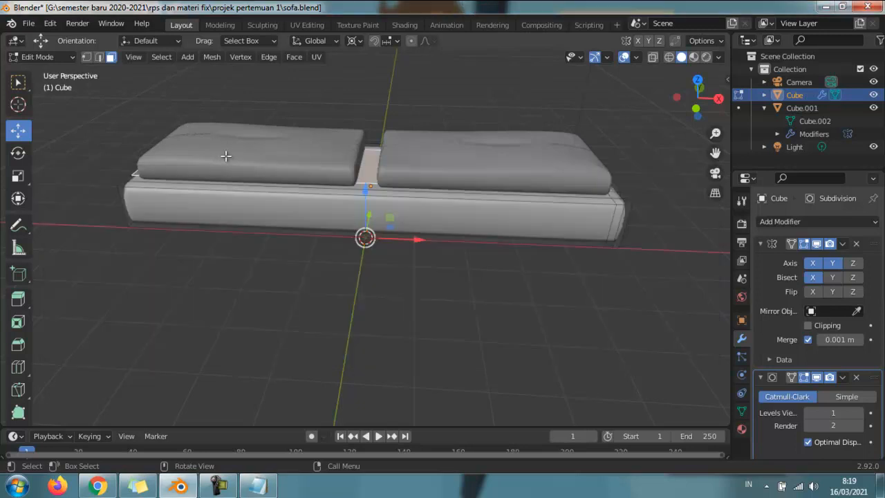
pyautogui.click(18, 84)
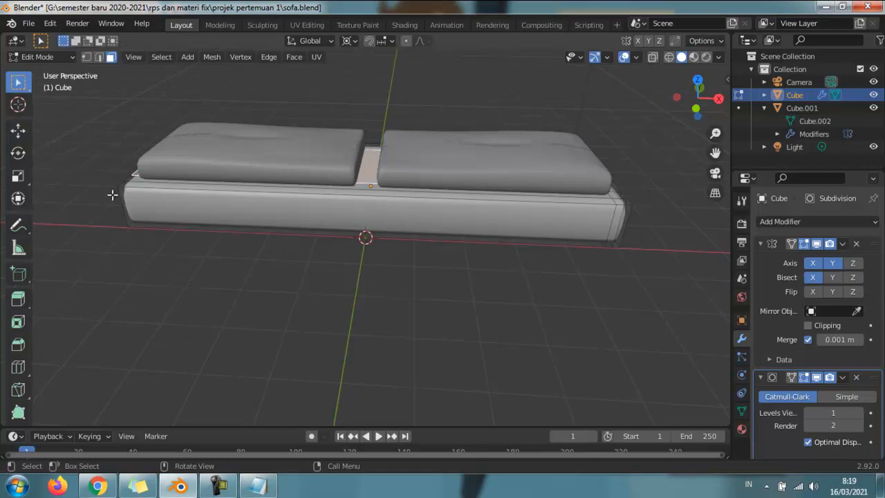
pyautogui.click(35, 57)
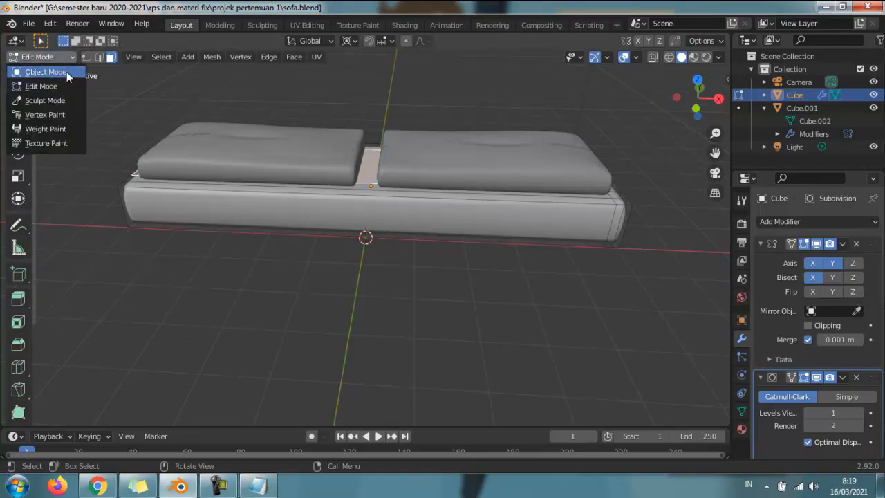
pyautogui.click(66, 72)
pyautogui.click(208, 93)
pyautogui.click(260, 166)
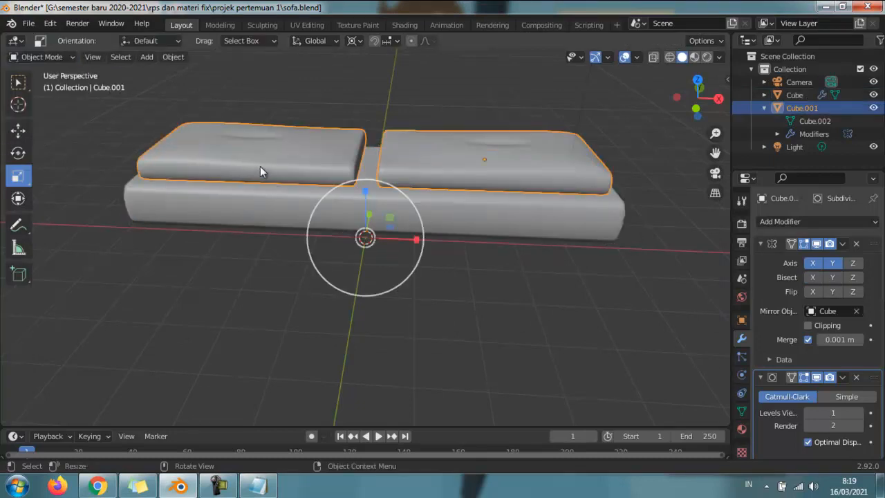
# Isolate the seat cushions in local view, restore the full scene and return to Notepad
pyautogui.press('KP_Divide')
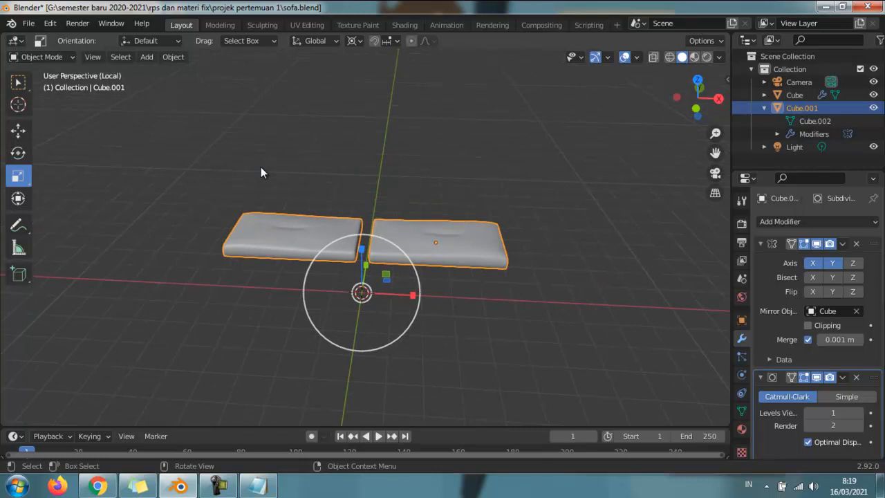
pyautogui.press('KP_Divide')
pyautogui.click(274, 92)
pyautogui.scroll(2, 268, 150)
pyautogui.scroll(-2, 268, 150)
pyautogui.click(259, 482)
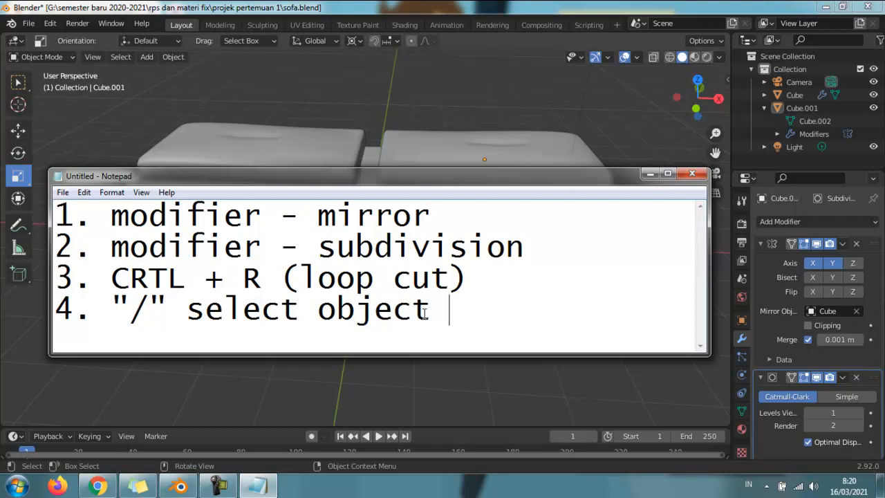
# Switch to Blender, toggle Emulate Numpad on and off in the Input preferences and close the preferences
pyautogui.click(126, 30)
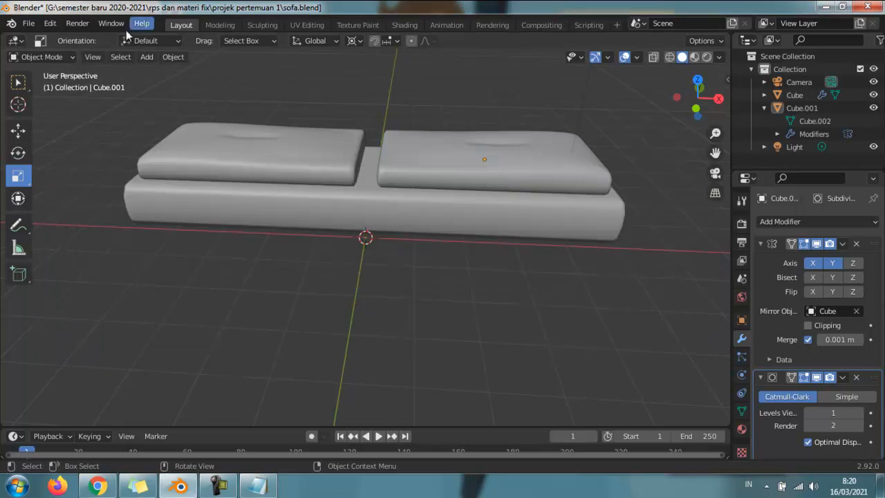
pyautogui.click(50, 22)
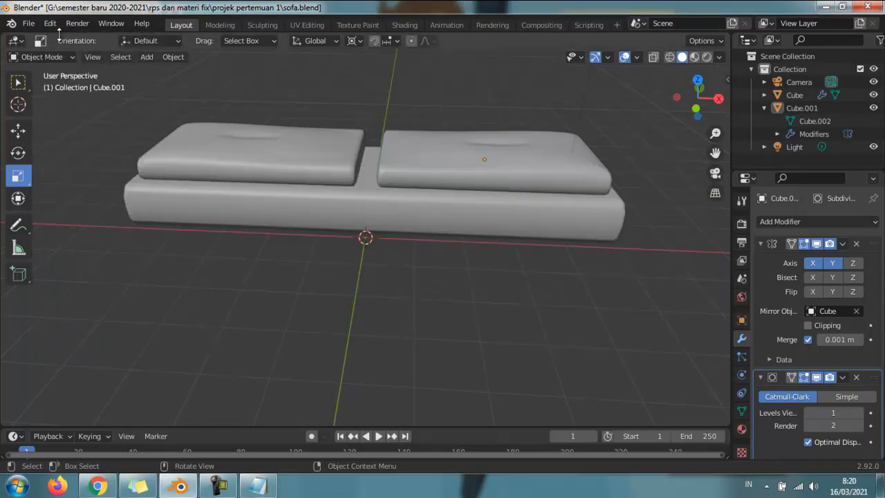
pyautogui.click(51, 24)
pyautogui.click(103, 208)
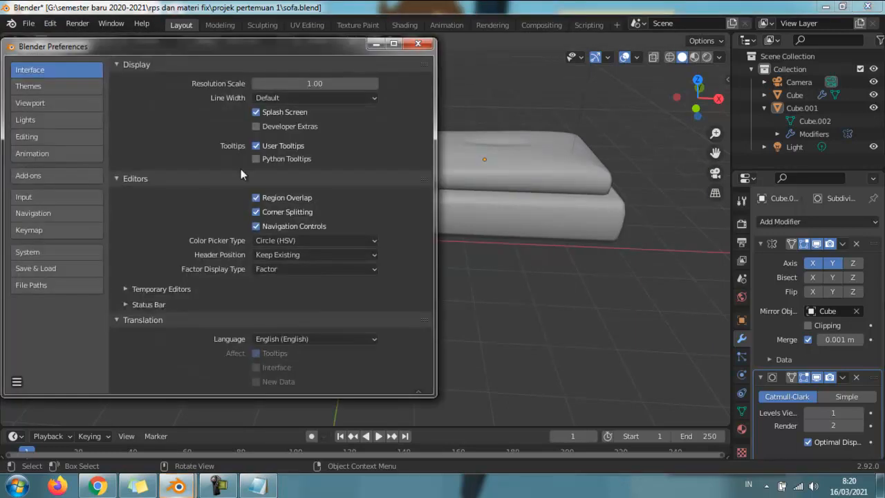
pyautogui.click(45, 197)
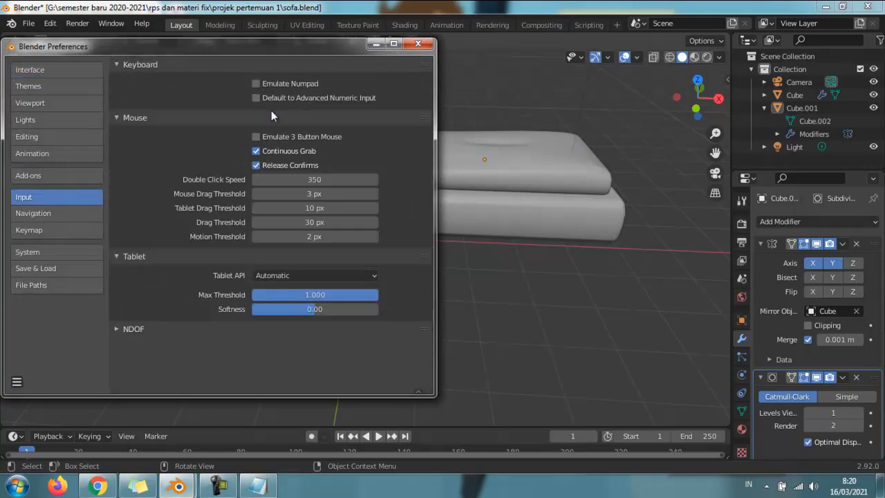
pyautogui.click(254, 84)
pyautogui.click(254, 85)
pyautogui.click(417, 42)
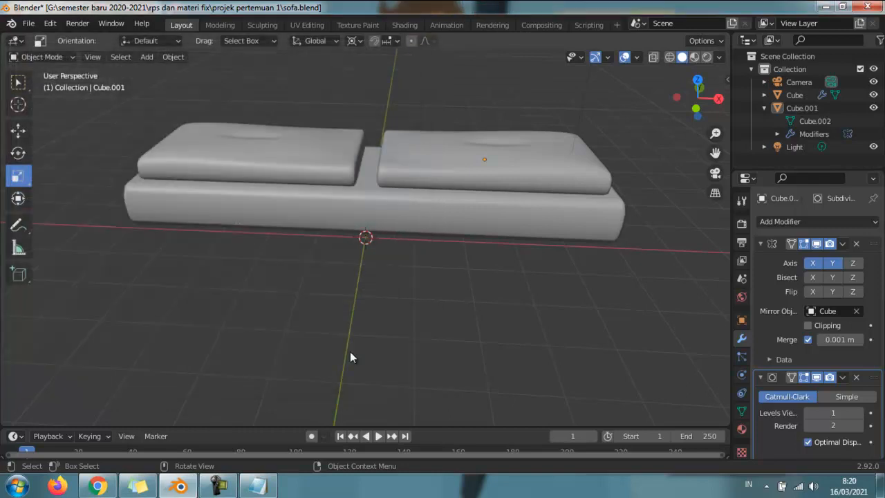
# Select the seat cushions, try toggling their local view and clear the selection
pyautogui.click(277, 136)
pyautogui.press('KP_Divide')
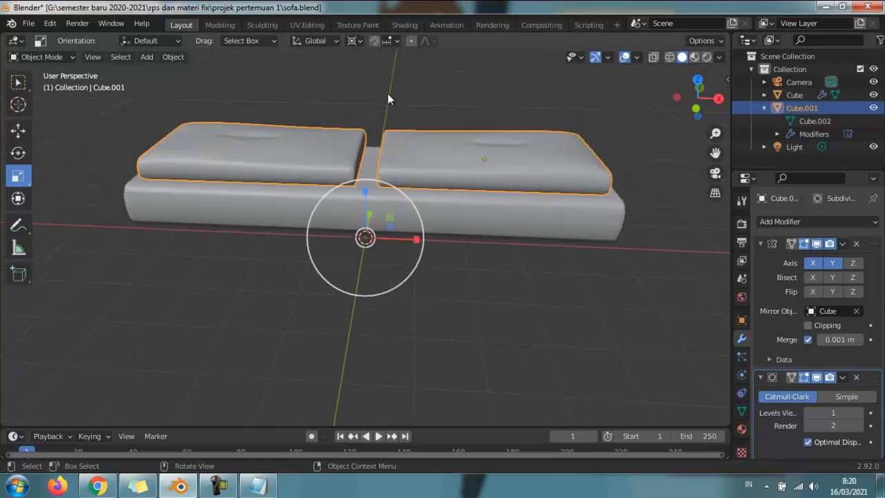
pyautogui.click(387, 118)
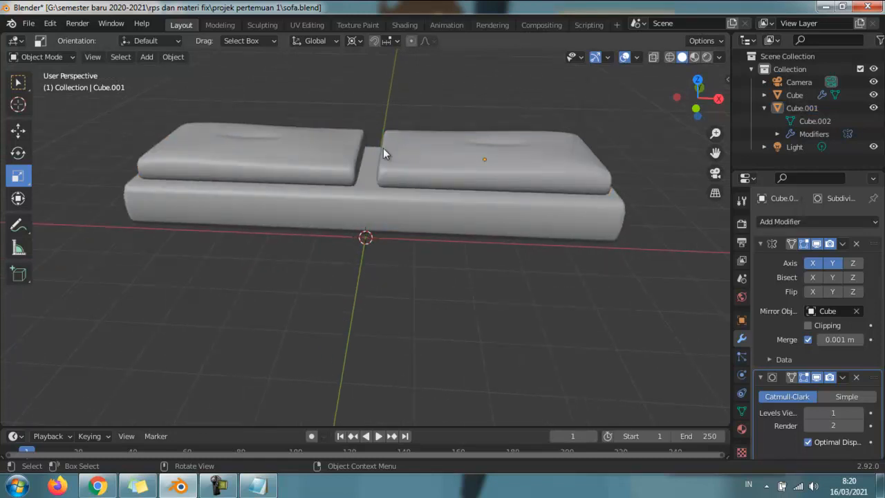
# Select the seat cushions (Cube.001) and enter Edit Mode
pyautogui.click(250, 171)
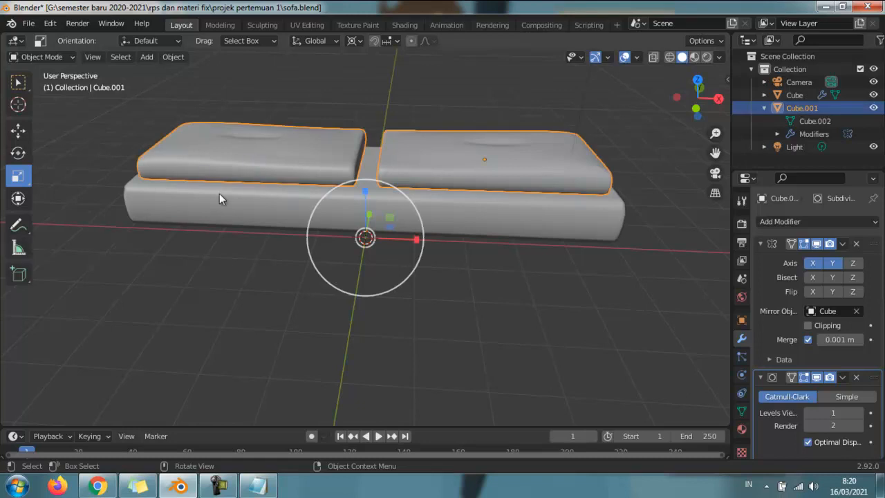
pyautogui.click(43, 56)
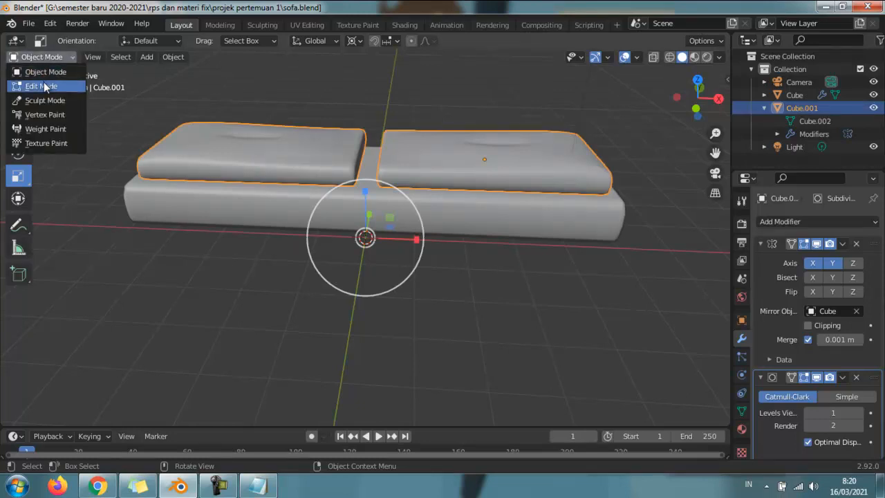
pyautogui.click(43, 86)
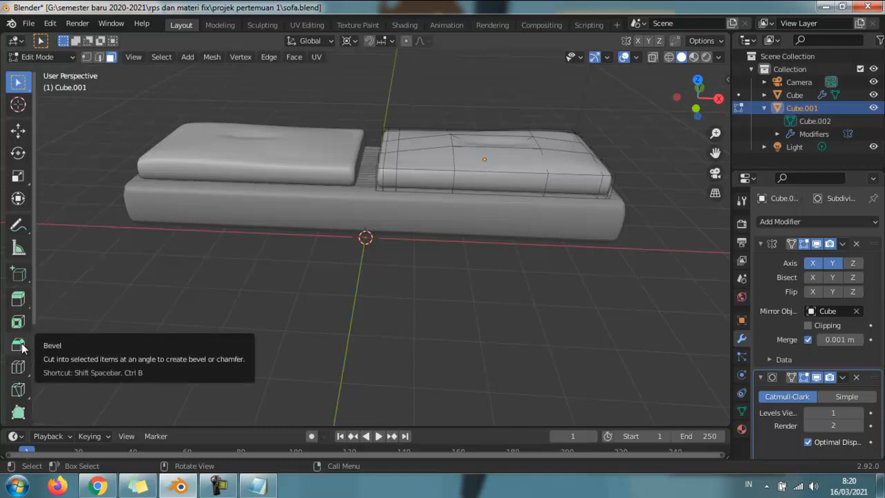
# Return to Notepad, make its window taller and add the fifth list entry reading 5. bevel "b"
pyautogui.click(254, 489)
pyautogui.press('Return')
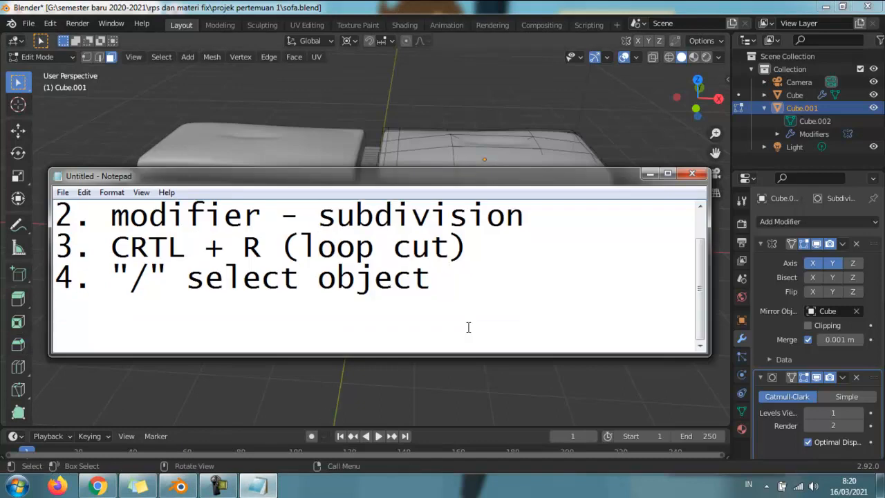
pyautogui.moveTo(451, 355); pyautogui.dragTo(454, 413)
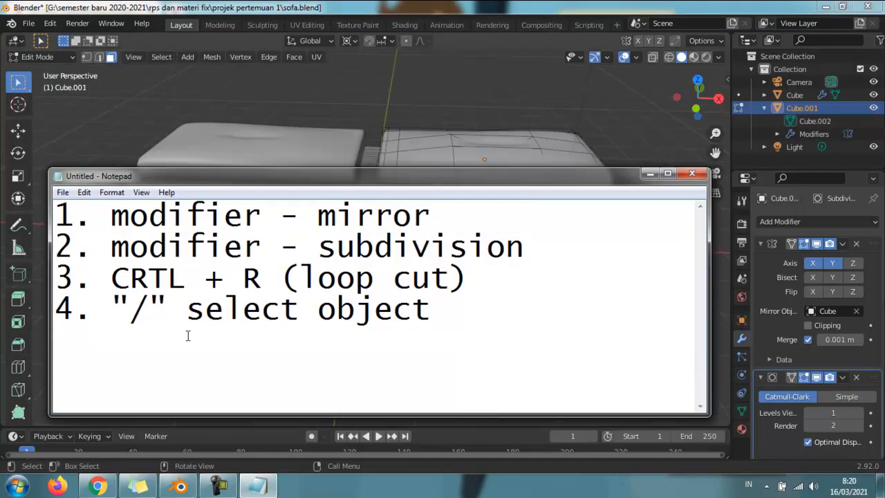
pyautogui.write('5. bevel (')
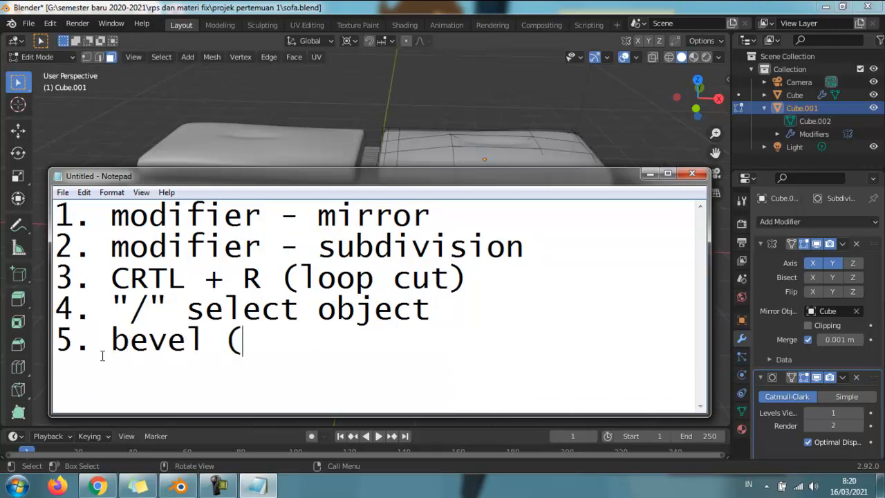
pyautogui.press('BackSpace')
pyautogui.write('"b"')
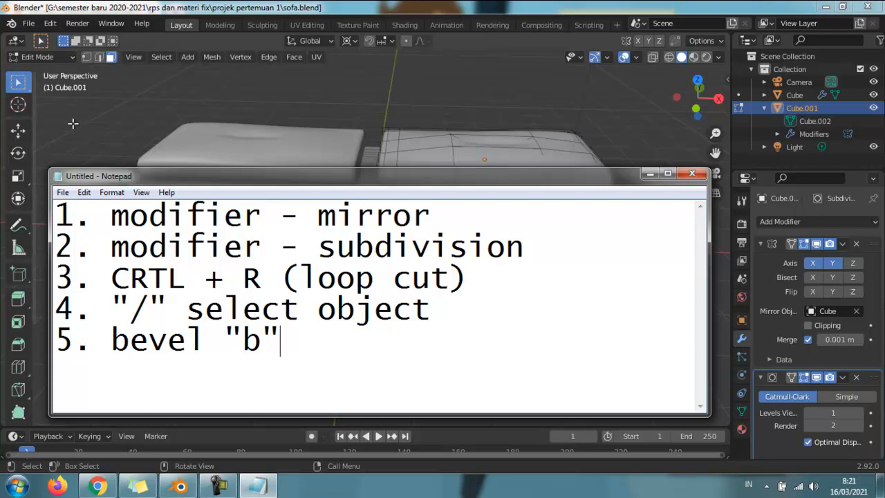
# Check the Bevel tool in Blender and correct the shortcut in the fifth Notepad entry to "ctrl + b"
pyautogui.click(143, 44)
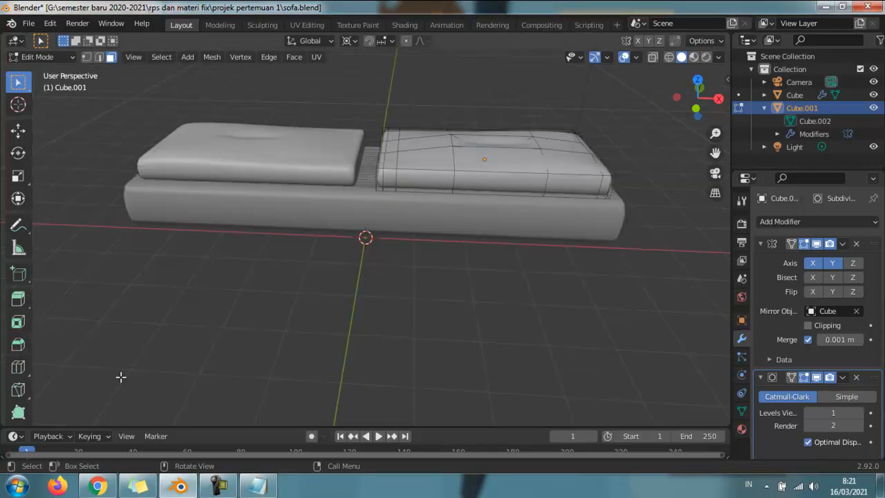
pyautogui.click(256, 486)
pyautogui.click(244, 340)
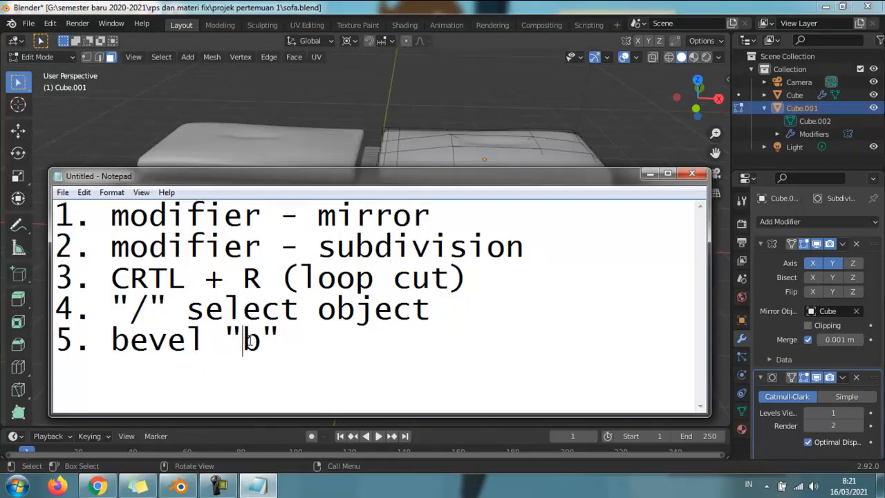
pyautogui.write('ctrl')
pyautogui.press('BackSpace')
pyautogui.write('l +')
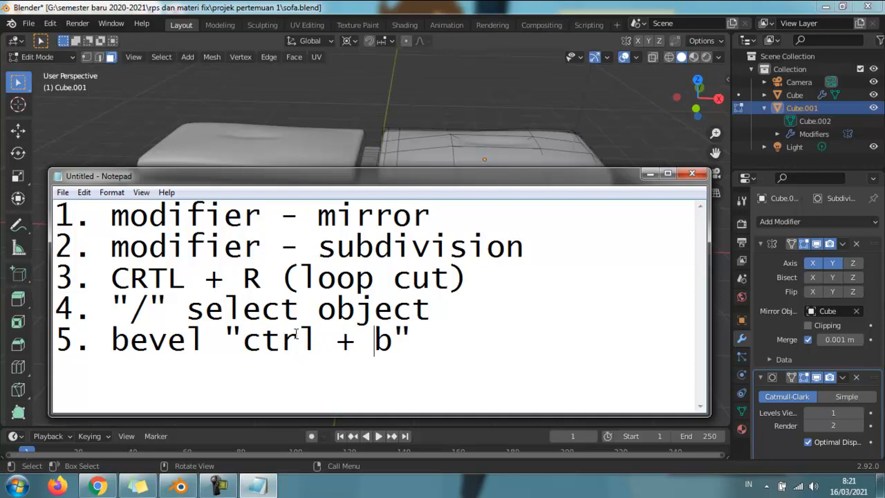
# Look at the modelling tools in Blender, return to Notepad and add the sixth list entry reading 6. extrude "b"
pyautogui.click(216, 87)
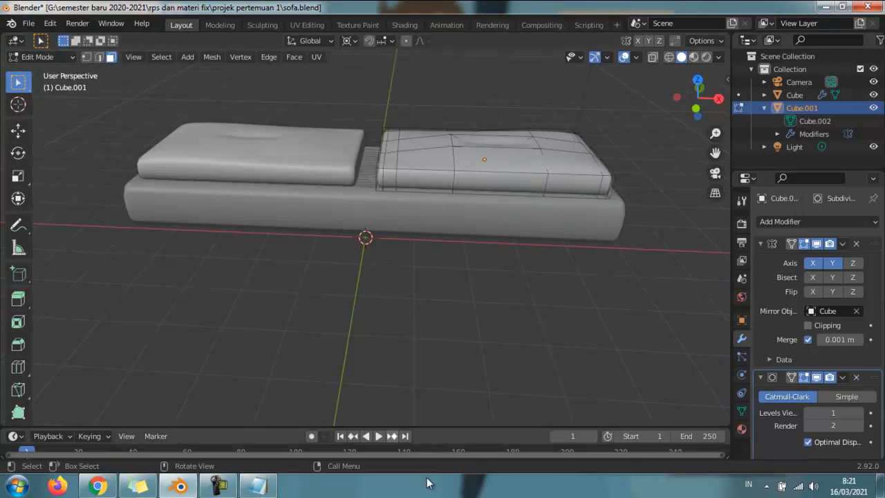
pyautogui.click(258, 486)
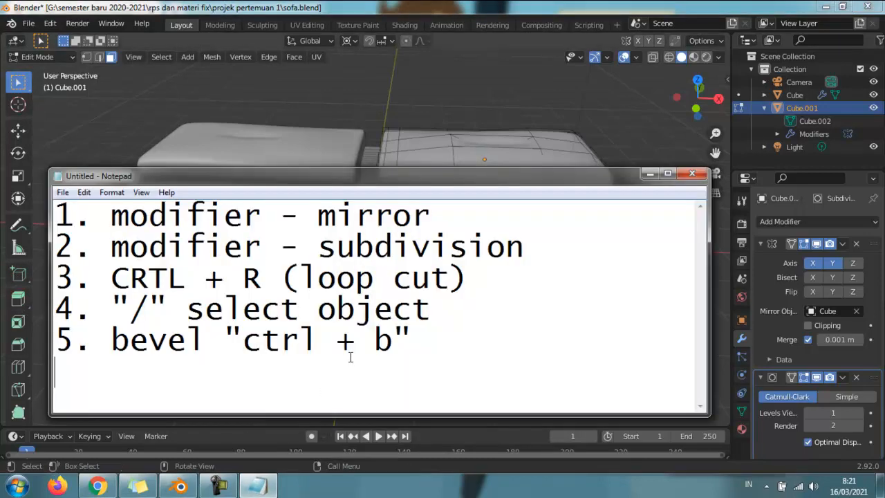
pyautogui.press('Return')
pyautogui.write('6. extr')
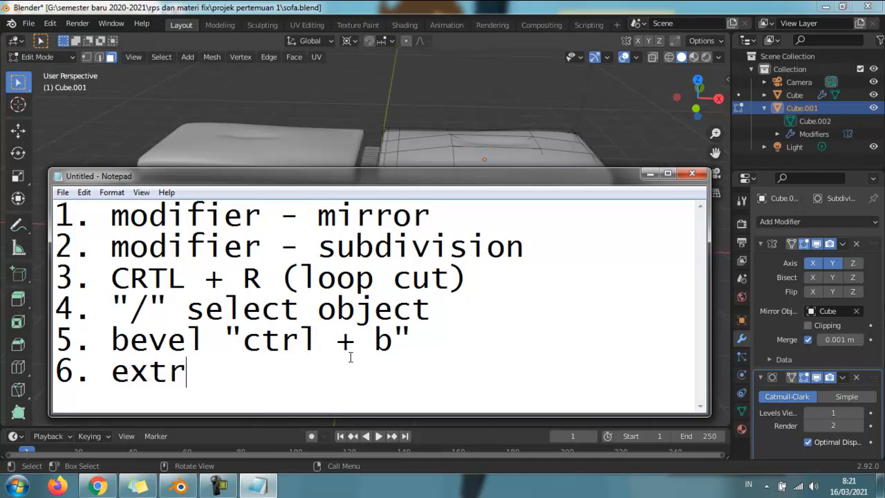
pyautogui.write('ude ')
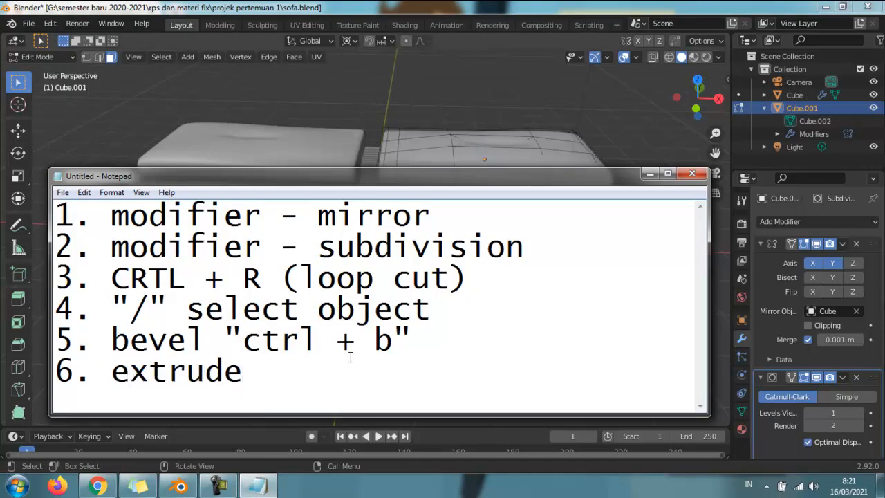
pyautogui.write(':')
pyautogui.press('BackSpace')
pyautogui.write('"b"')
pyautogui.press('Return')
# Start the seventh list entry with 7. add face, checking the Inset Faces tool's shortcut in Blender
pyautogui.write('7')
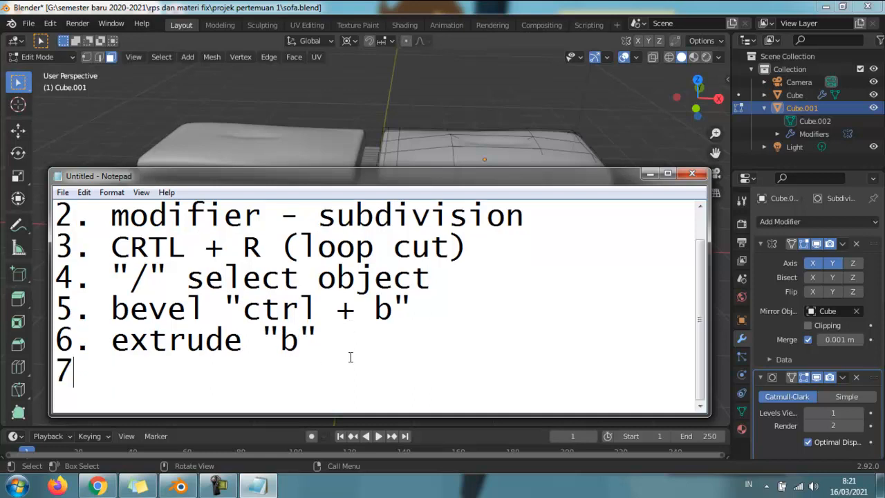
pyautogui.write('. ada')
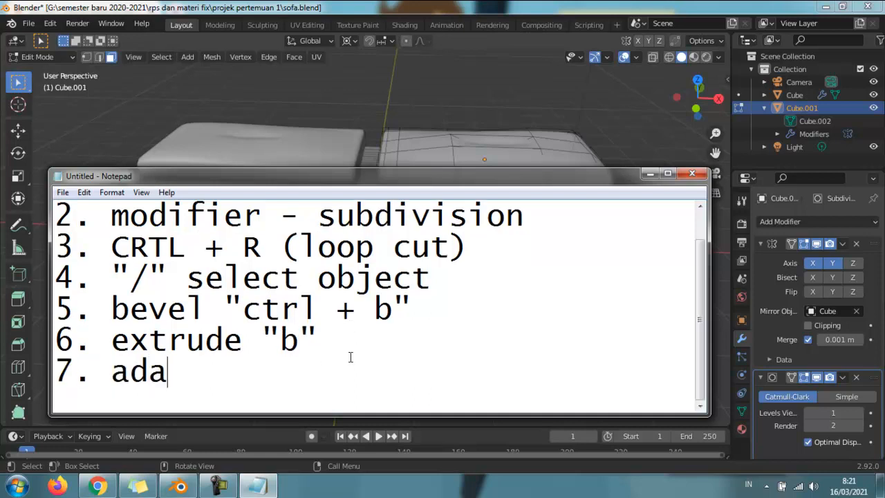
pyautogui.click(385, 5)
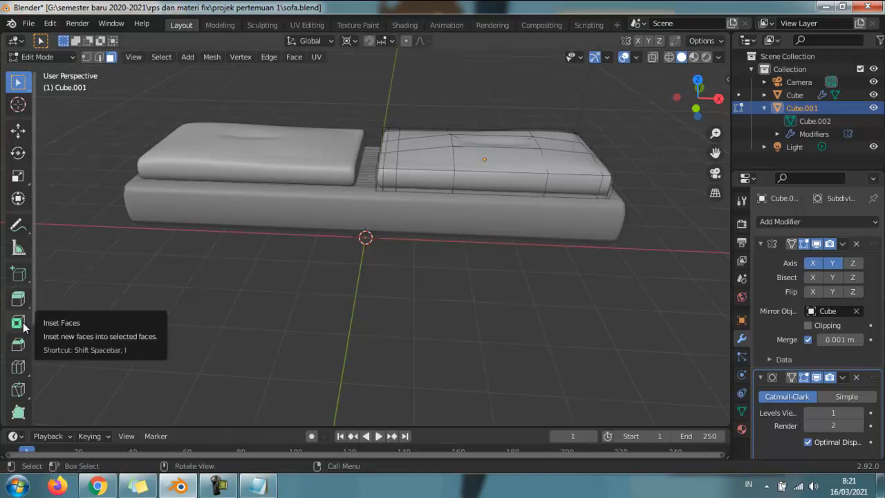
pyautogui.click(256, 486)
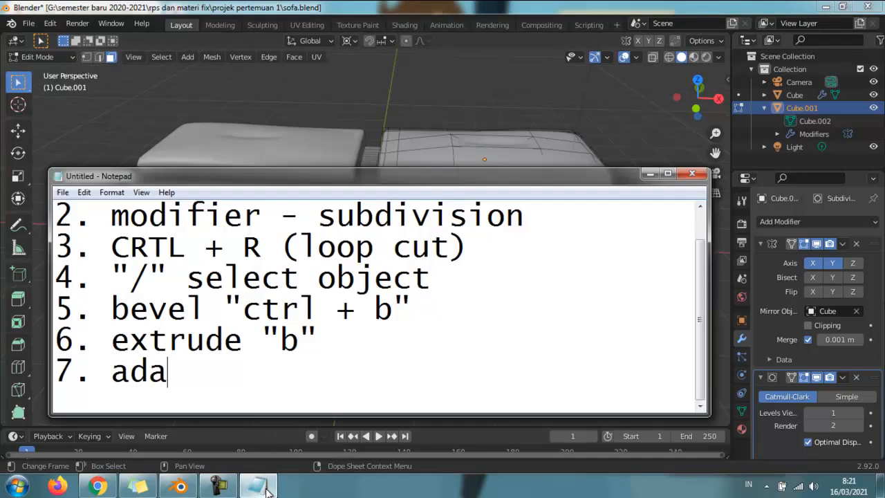
pyautogui.hotkey('ctrl', 'shift', 'Left')
pyautogui.press('Right')
pyautogui.hotkey('shift', 'Left')
pyautogui.press('End')
pyautogui.hotkey('shift', 'Left')
pyautogui.write('d face "shit')
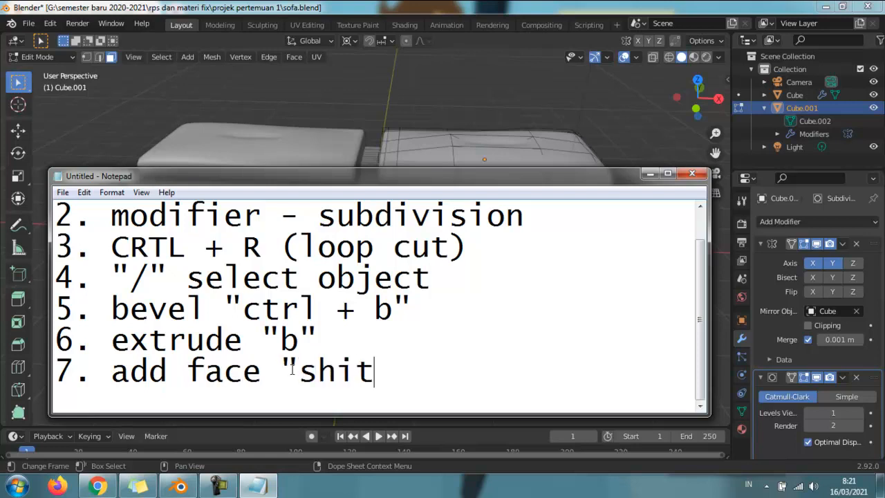
# Complete the seventh entry with "l" atau "shift + space" and widen the Notepad window so the entry fits on one line
pyautogui.press('BackSpace')
pyautogui.press('BackSpace')
pyautogui.press('BackSpace')
pyautogui.press('BackSpace')
pyautogui.write('l" atau "shift ')
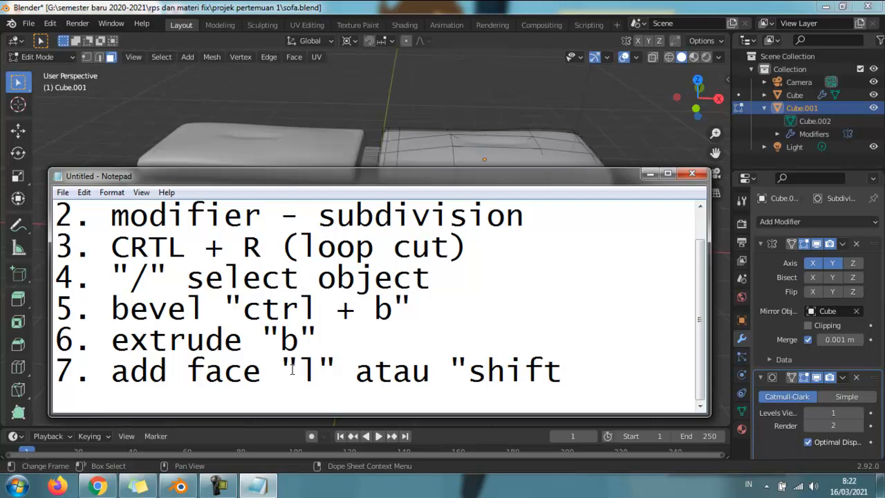
pyautogui.write('+ space"')
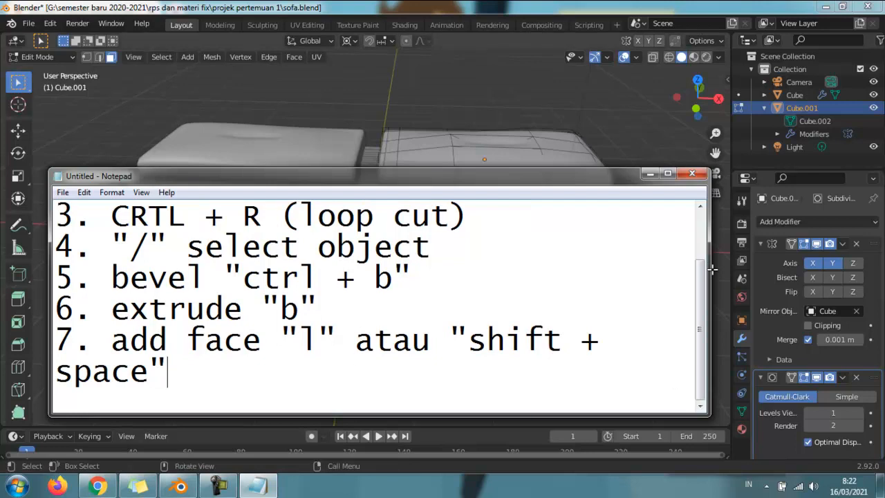
pyautogui.moveTo(711, 269); pyautogui.dragTo(843, 269)
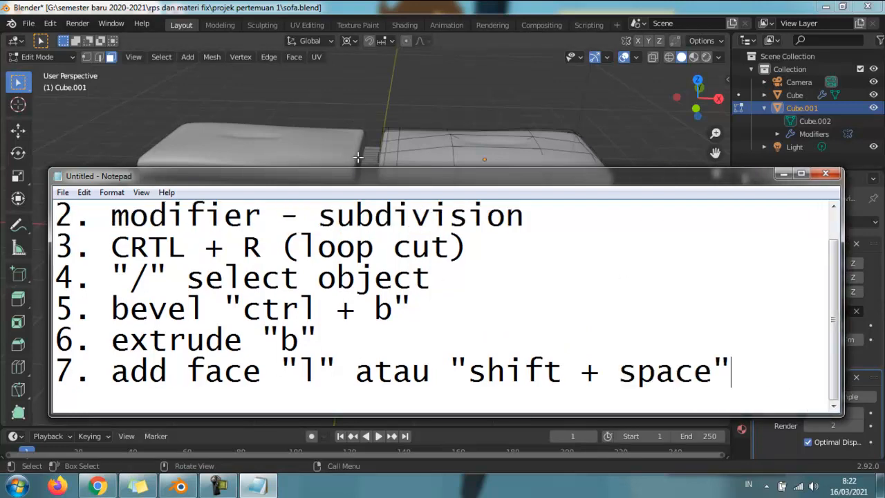
# Enlarge the Notepad window to show the whole list and append (kunci) to the second and third entries
pyautogui.moveTo(360, 169); pyautogui.dragTo(378, 77)
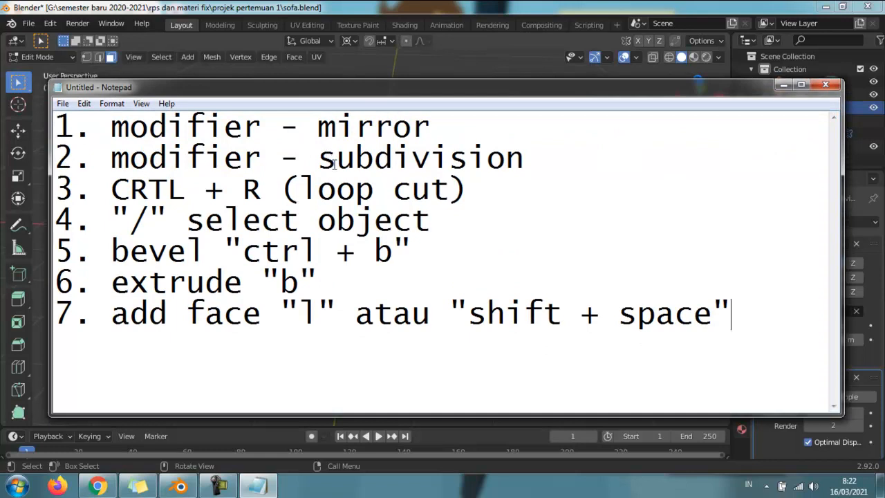
pyautogui.moveTo(113, 158); pyautogui.dragTo(549, 166)
pyautogui.click(550, 158)
pyautogui.write('(kunci)')
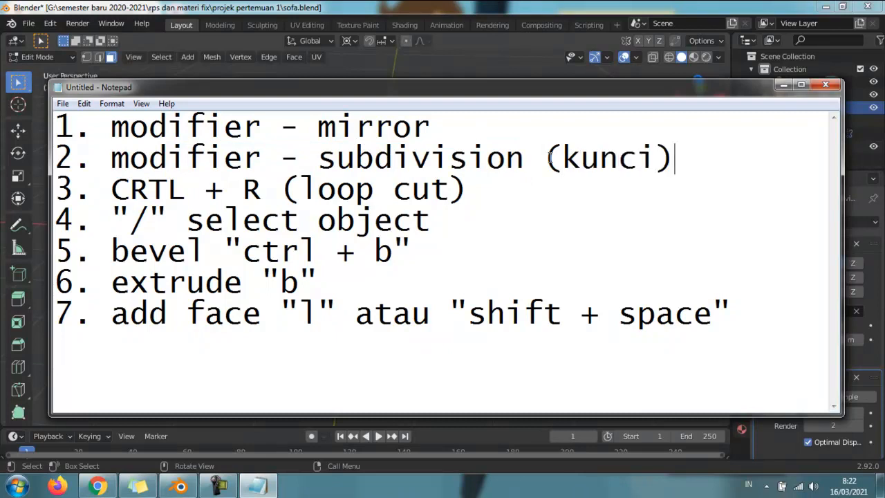
pyautogui.press('Down')
pyautogui.write('(kunci)')
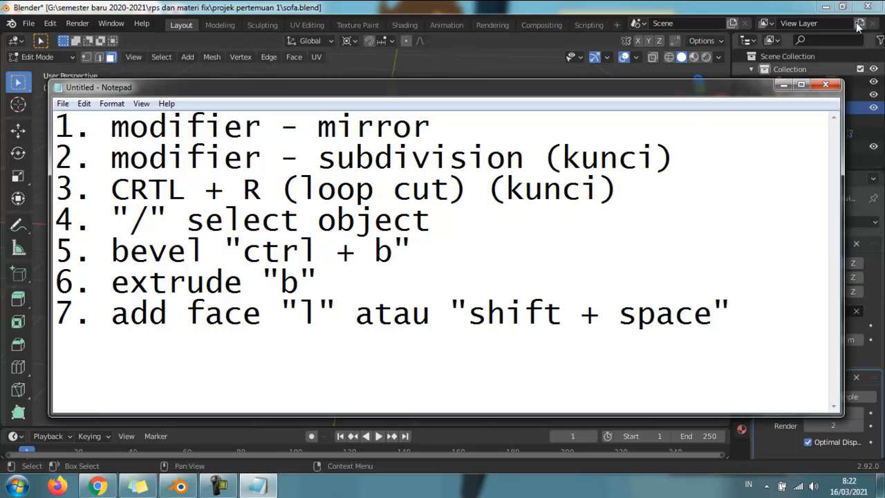
# Return to Blender, box-select the cushion's mesh and save sofa.blend
pyautogui.click(783, 84)
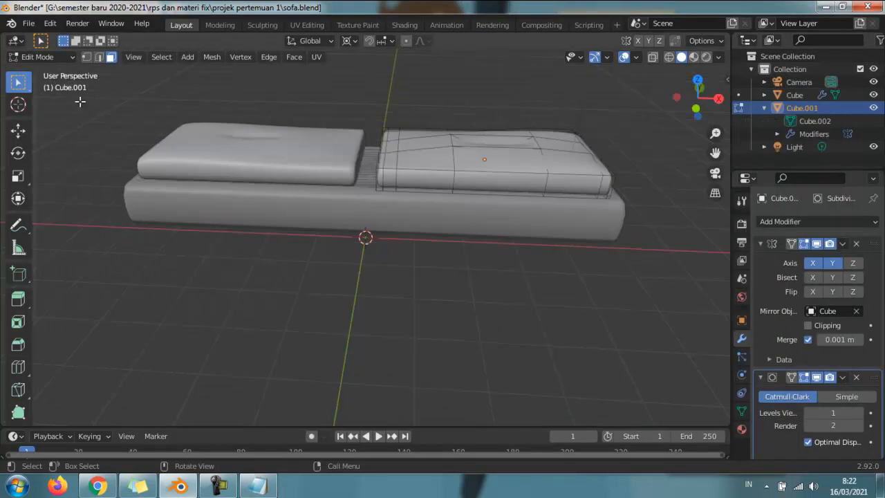
pyautogui.click(220, 487)
pyautogui.click(220, 487)
pyautogui.moveTo(88, 101); pyautogui.dragTo(681, 280)
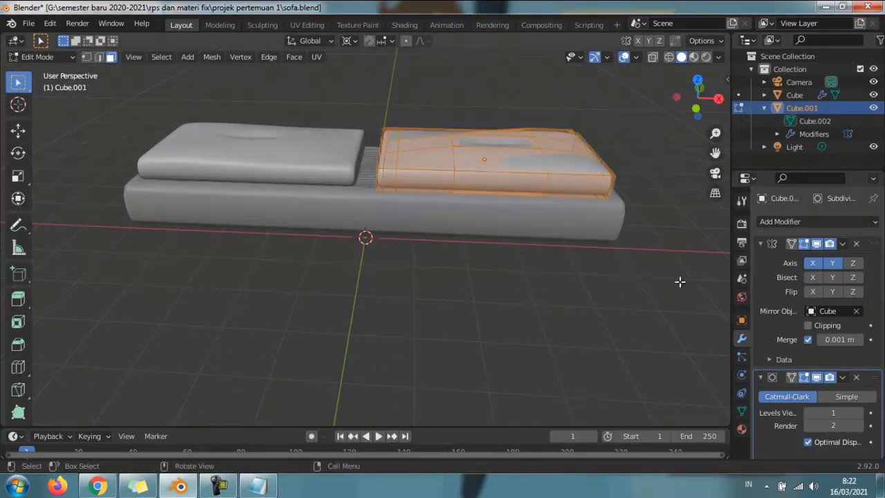
pyautogui.hotkey('ctrl', 's')
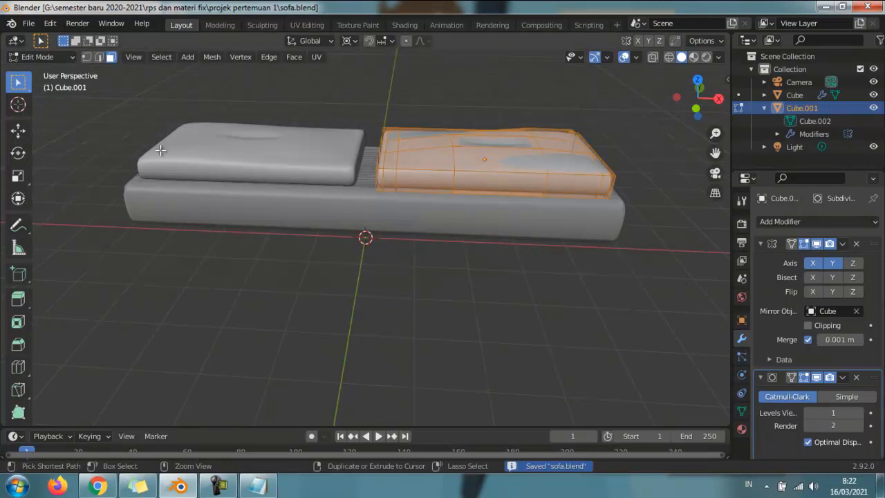
# Start a new General file, deselect the default cube and view the scene from the back
pyautogui.click(29, 24)
pyautogui.moveTo(42, 40)
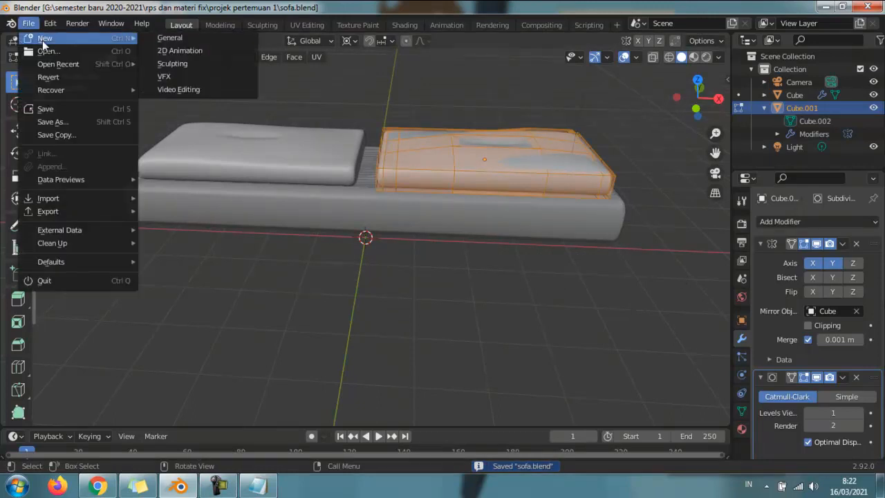
pyautogui.click(188, 37)
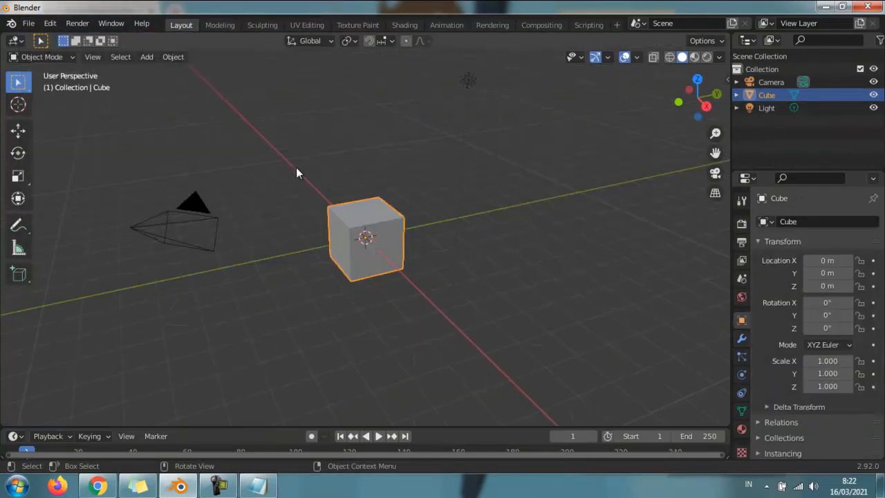
pyautogui.click(386, 158)
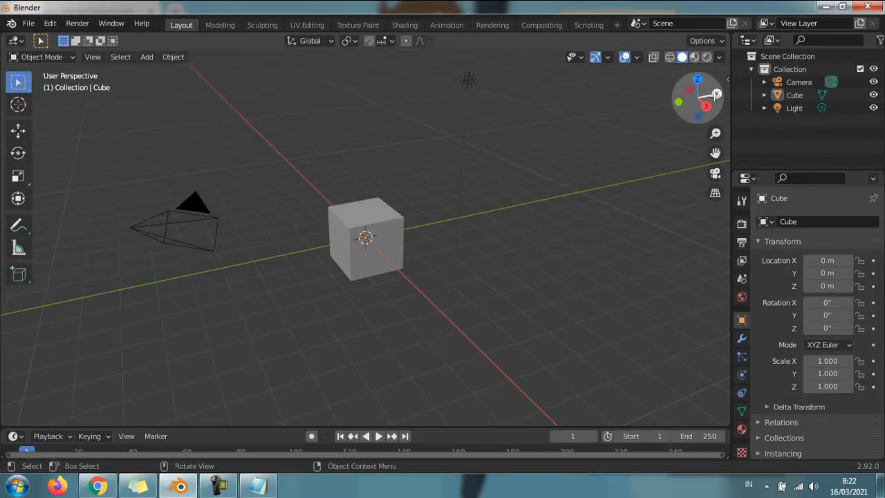
pyautogui.moveTo(698, 97); pyautogui.dragTo(718, 96)
pyautogui.click(717, 95)
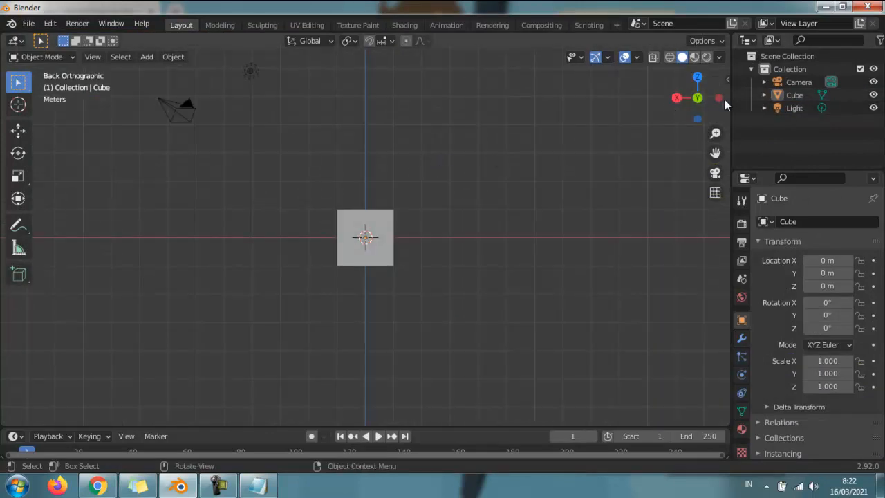
# Delete the default cube and add a new cube mesh at the origin
pyautogui.click(17, 130)
pyautogui.moveTo(257, 202); pyautogui.dragTo(456, 286)
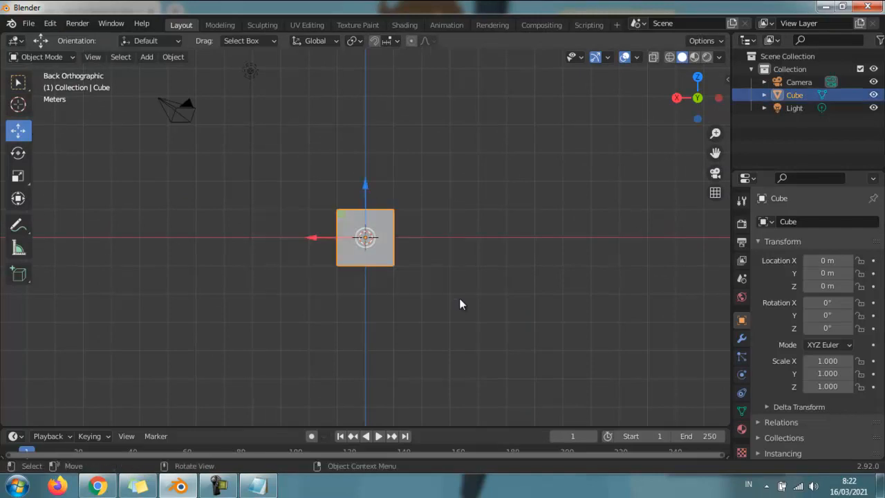
pyautogui.press('Delete')
pyautogui.click(145, 57)
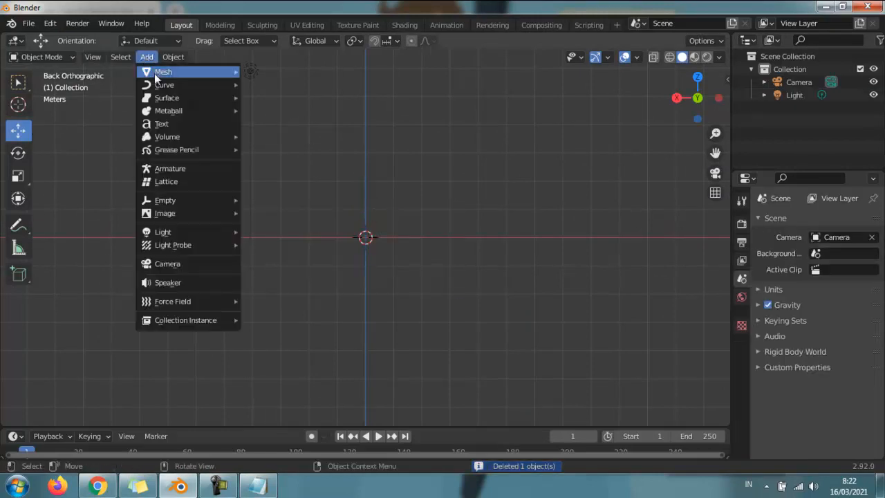
pyautogui.moveTo(159, 74)
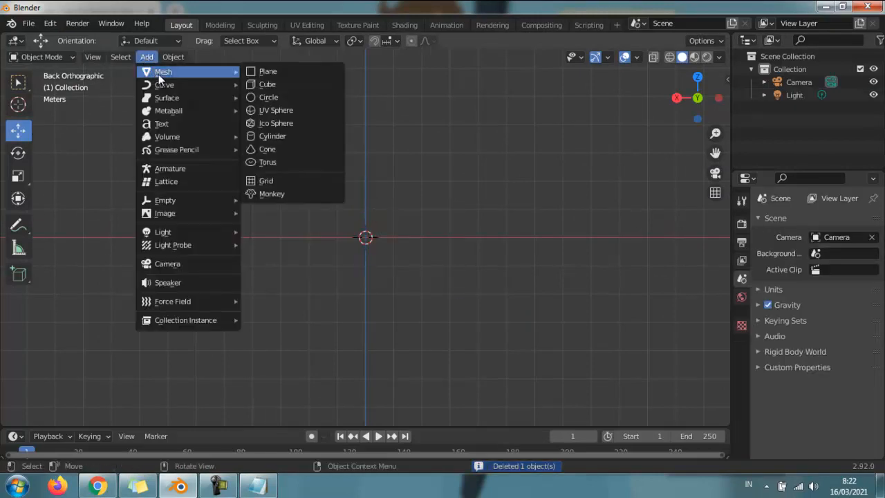
pyautogui.click(279, 84)
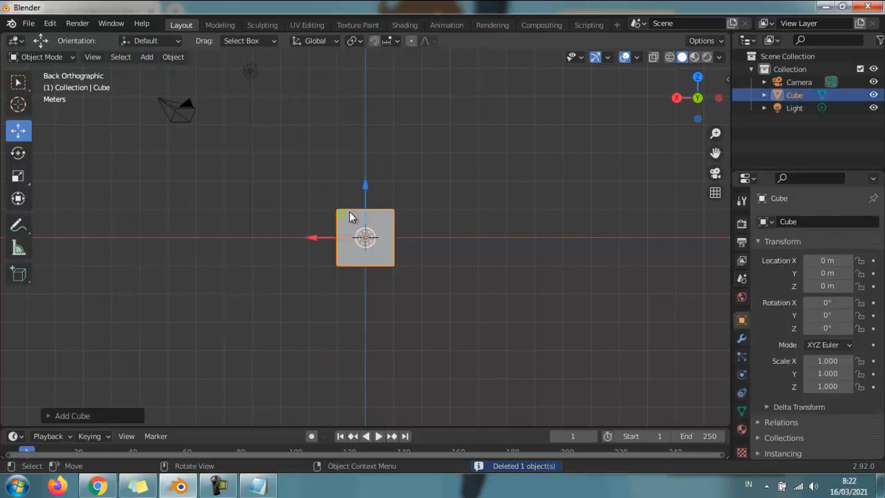
# Add the eighth Notepad entry 8. add smooth (klik kanan object - smooth) and widen the window so it fits on one line
pyautogui.click(258, 486)
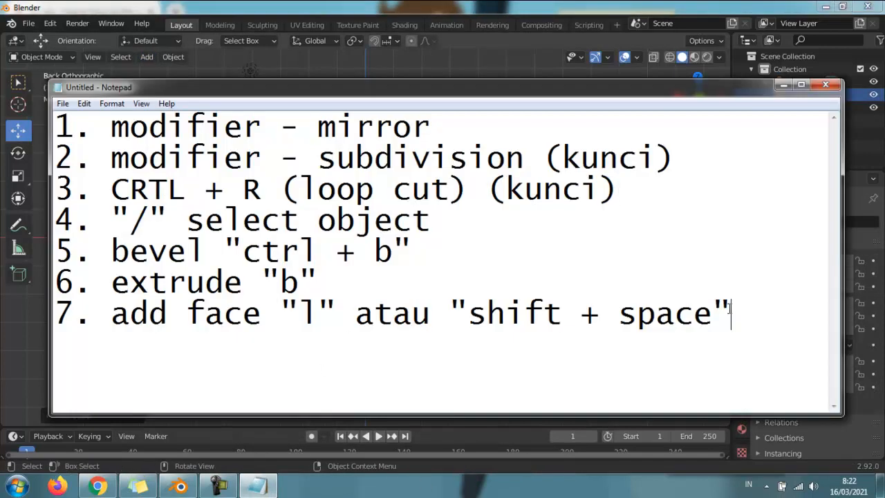
pyautogui.write('8. add s')
pyautogui.write('moot')
pyautogui.press('BackSpace')
pyautogui.write('oth (klik')
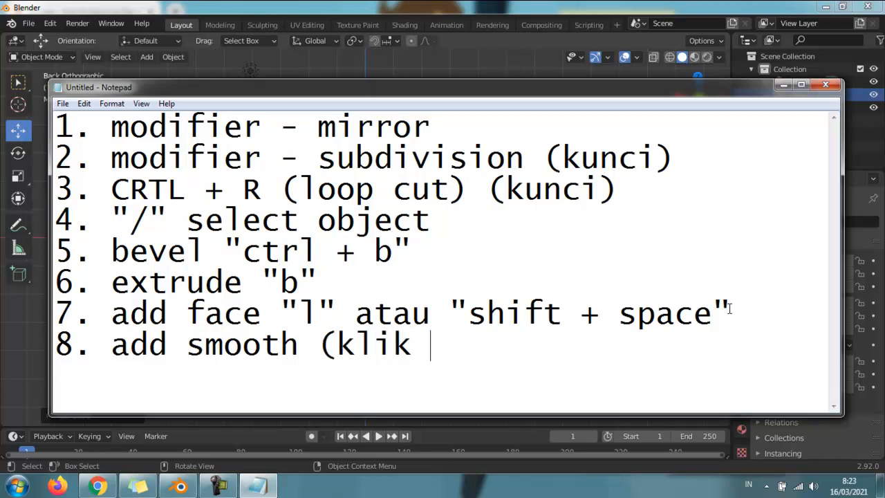
pyautogui.write(' kanan object')
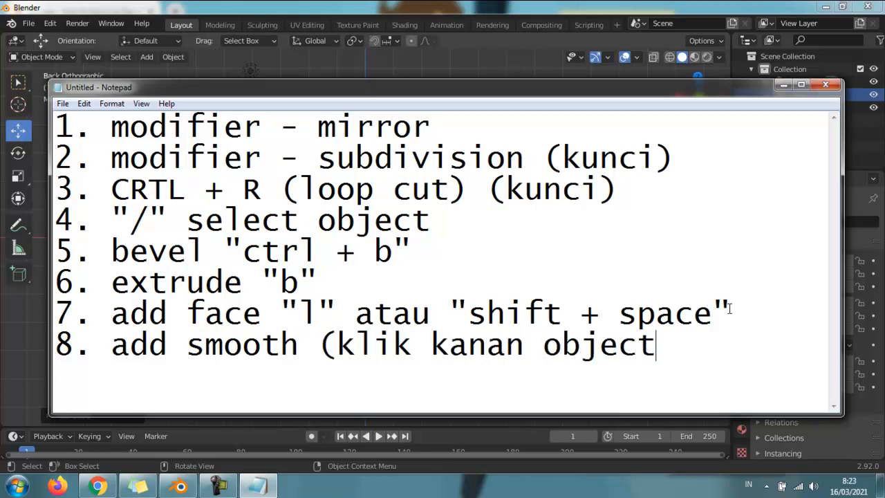
pyautogui.write(' - smooth)')
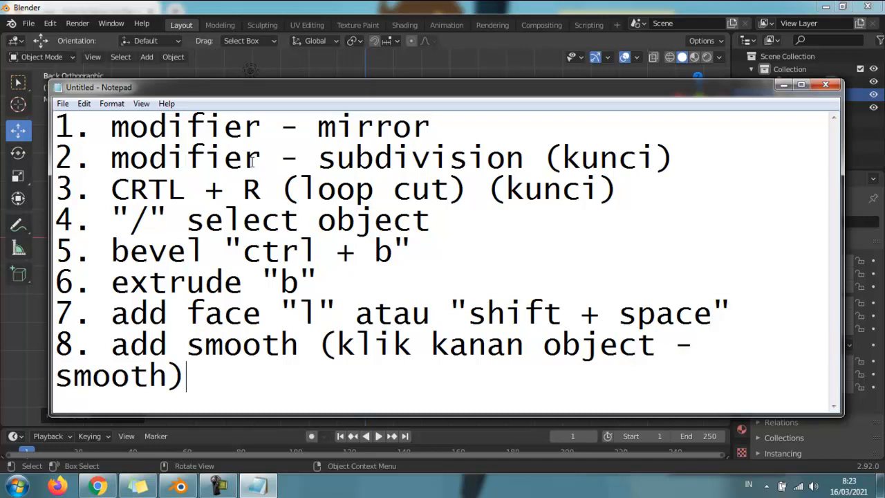
pyautogui.moveTo(49, 200); pyautogui.dragTo(14, 199)
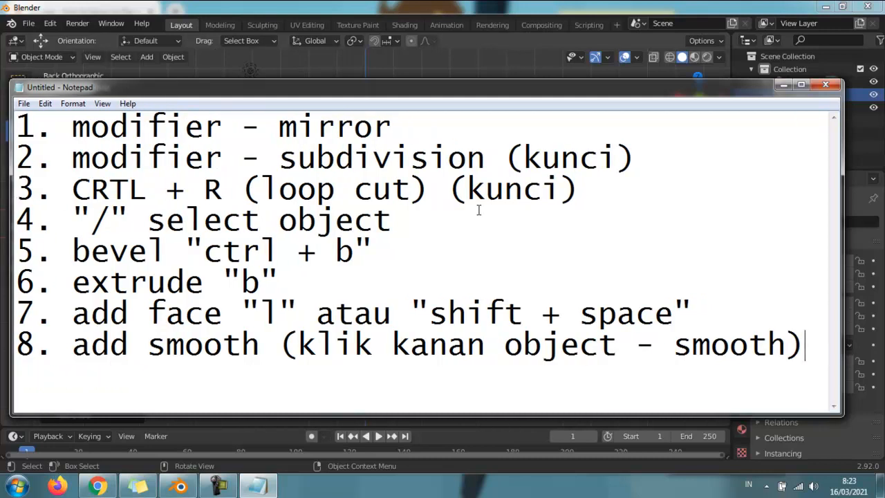
# Go back to Blender, remove the existing cube and add a fresh cube mesh in its place
pyautogui.click(784, 86)
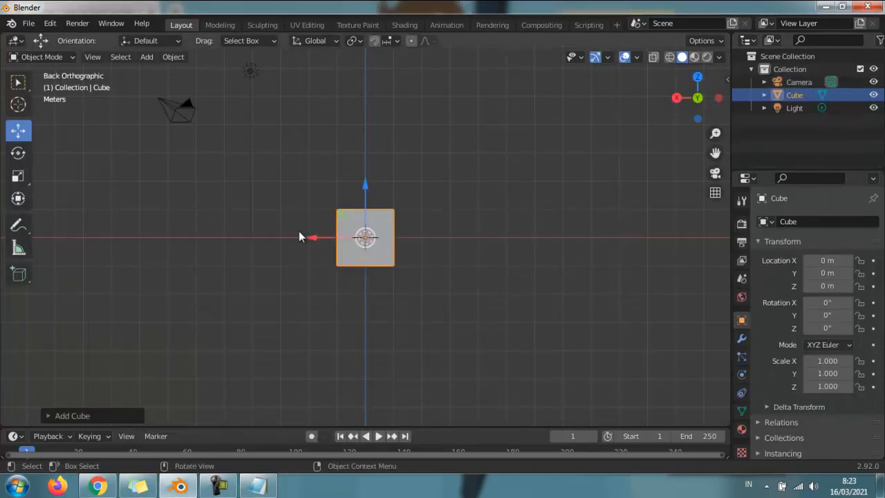
pyautogui.click(283, 203)
pyautogui.press('a')
pyautogui.press('Delete')
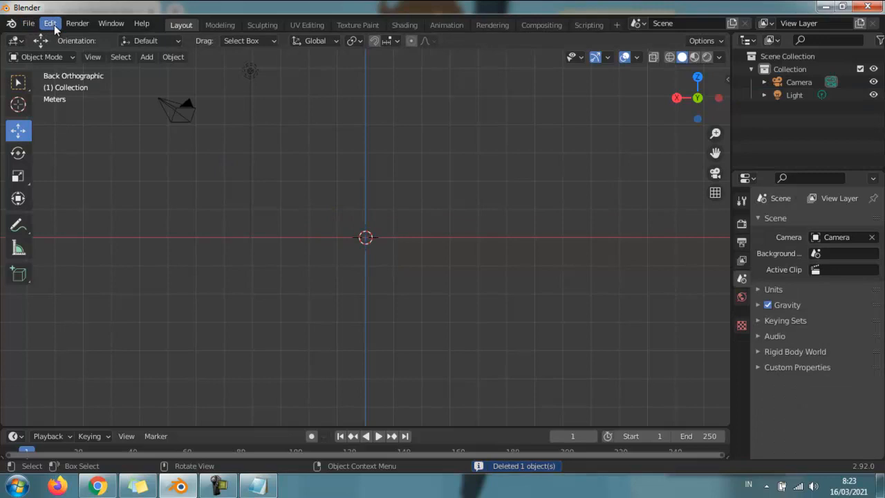
pyautogui.click(147, 58)
pyautogui.moveTo(163, 75)
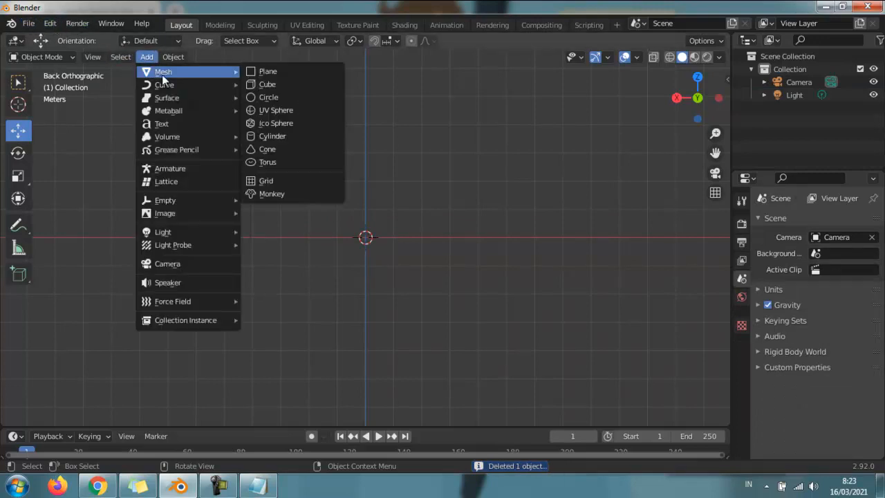
pyautogui.click(264, 87)
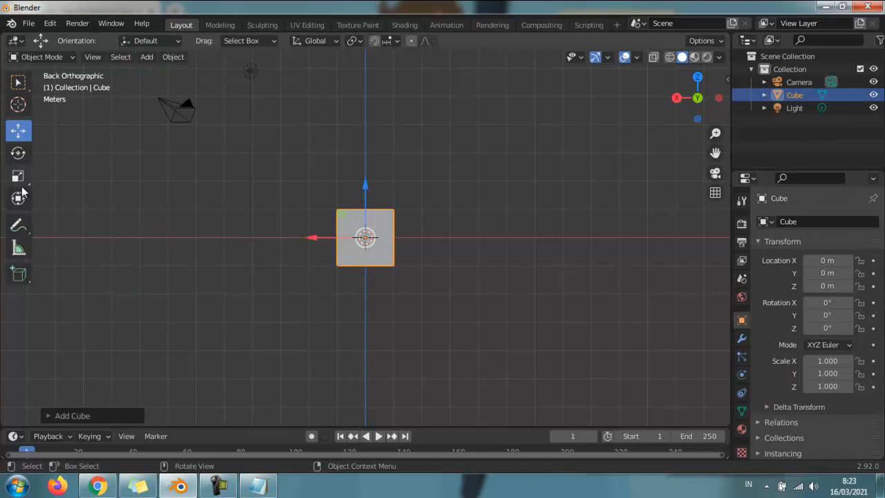
# Stretch the cube along X to a scale of about 5.03 and raise it to about 1.06 m in Z
pyautogui.click(23, 177)
pyautogui.moveTo(311, 238); pyautogui.dragTo(85, 218)
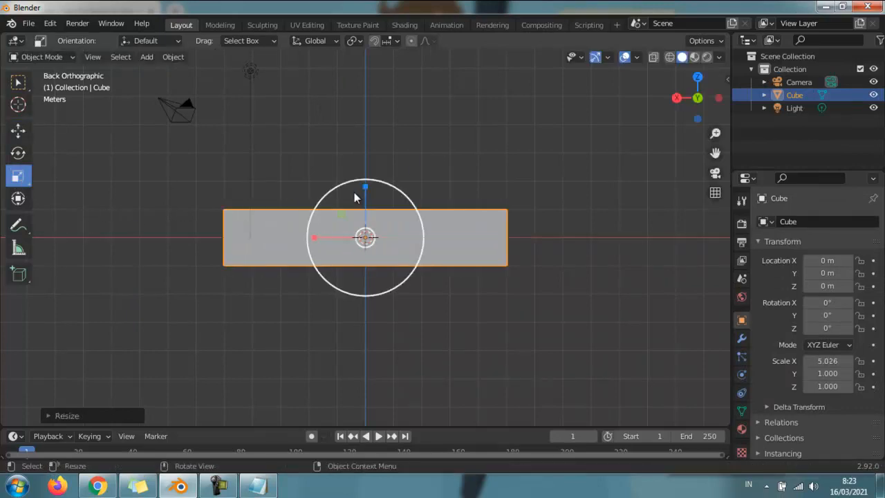
pyautogui.click(20, 131)
pyautogui.moveTo(365, 187); pyautogui.dragTo(362, 157)
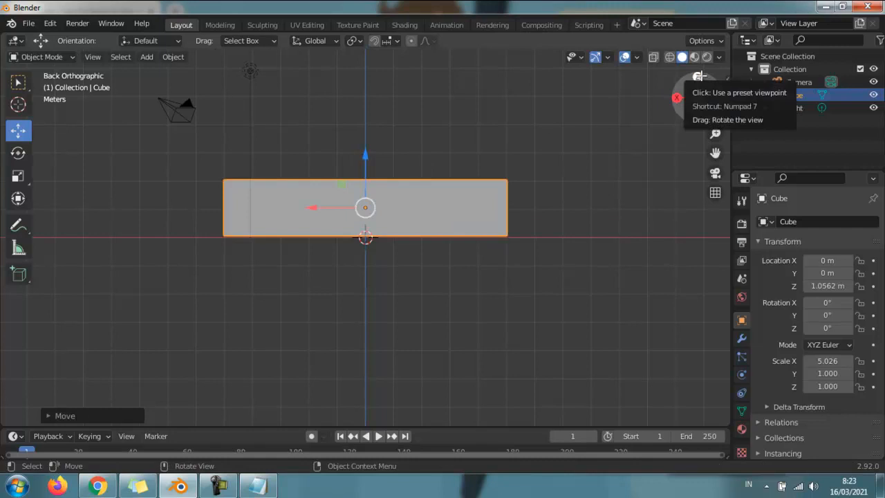
# Check the block from the top, right and back views and widen it along Y to a scale of about 2.07
pyautogui.click(698, 78)
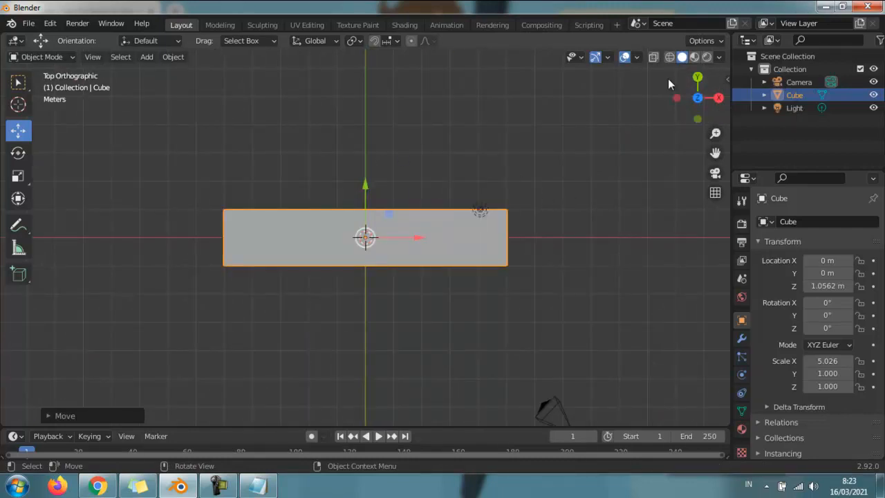
pyautogui.click(719, 98)
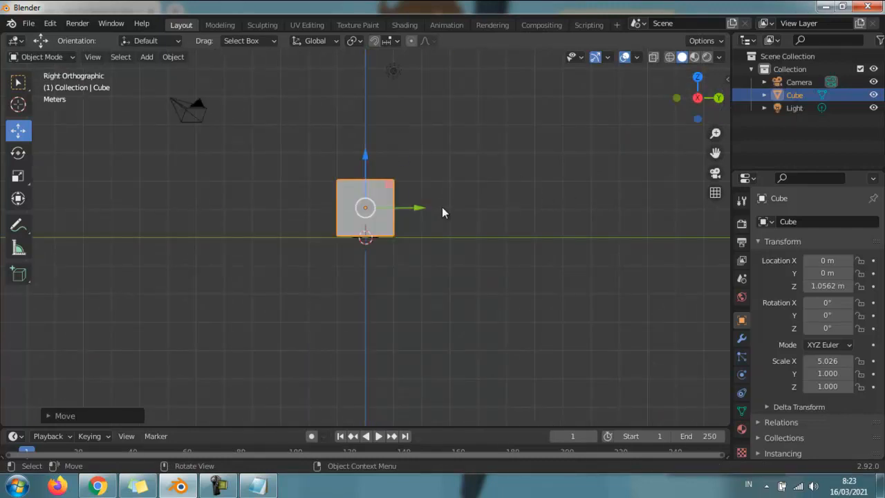
pyautogui.click(719, 97)
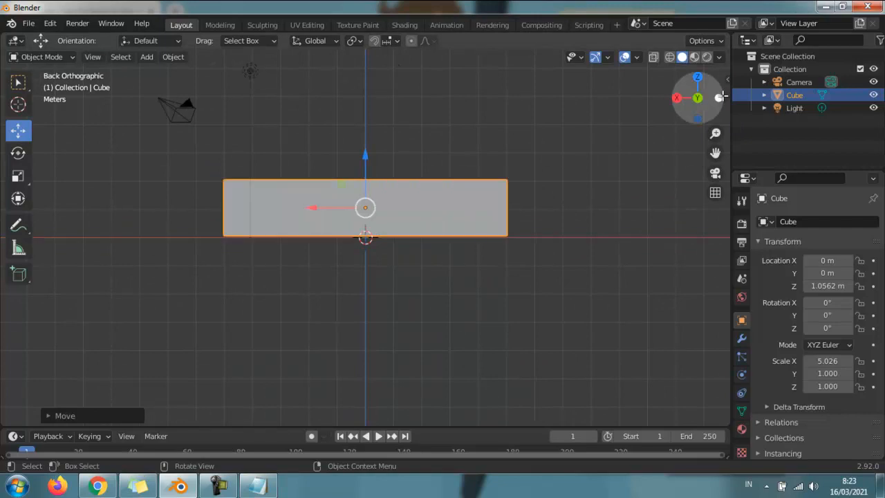
pyautogui.moveTo(445, 259); pyautogui.dragTo(389, 354, button='middle')
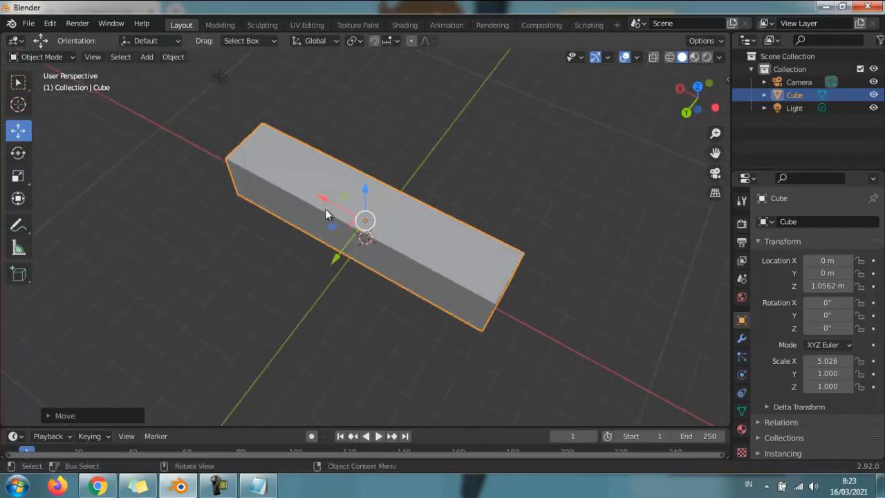
pyautogui.click(19, 176)
pyautogui.moveTo(339, 262); pyautogui.dragTo(292, 294)
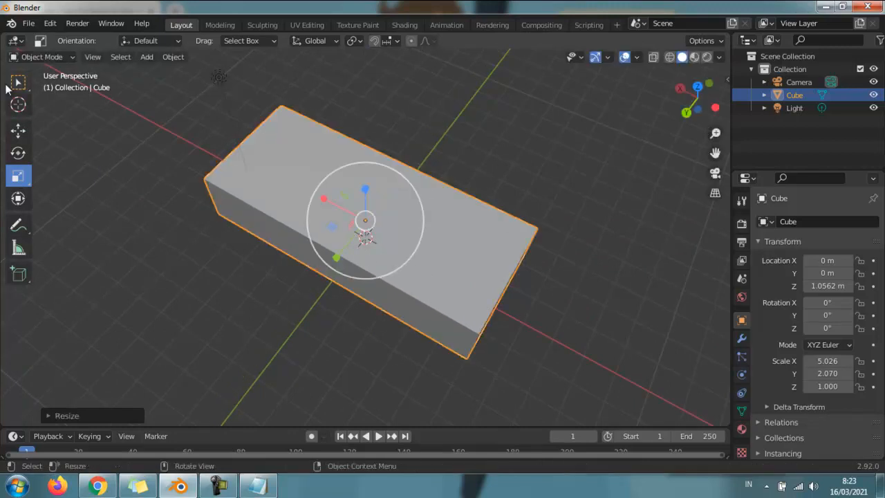
pyautogui.click(18, 82)
pyautogui.click(145, 184)
pyautogui.click(253, 184)
# Flatten the block along Z to a scale of about 0.75 and deselect it
pyautogui.moveTo(226, 310); pyautogui.dragTo(253, 276, button='middle')
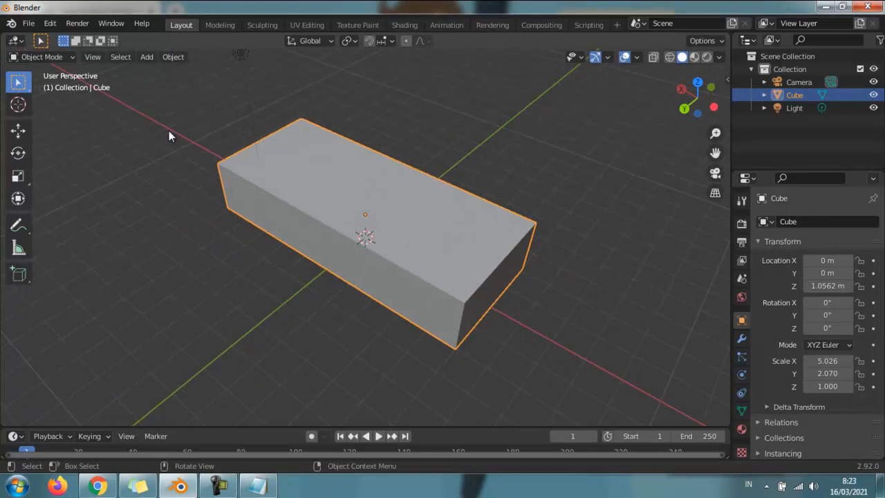
pyautogui.click(18, 175)
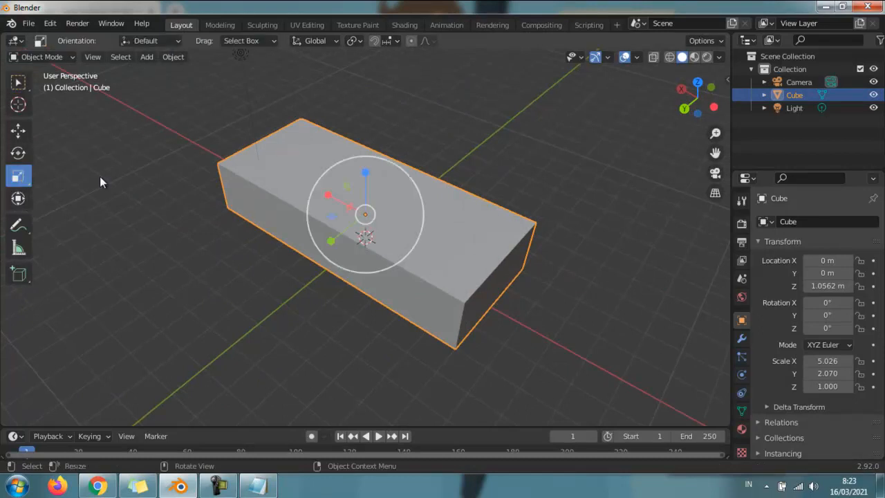
pyautogui.moveTo(364, 173); pyautogui.dragTo(361, 186)
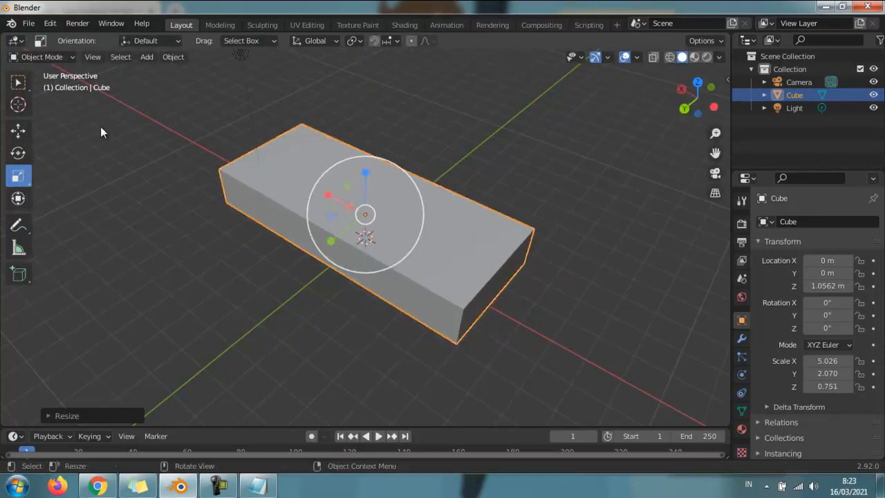
pyautogui.click(18, 83)
pyautogui.click(156, 185)
# Apply smooth shading to the flattened block, deselect it and inspect the shaded surface
pyautogui.scroll(2, 381, 233)
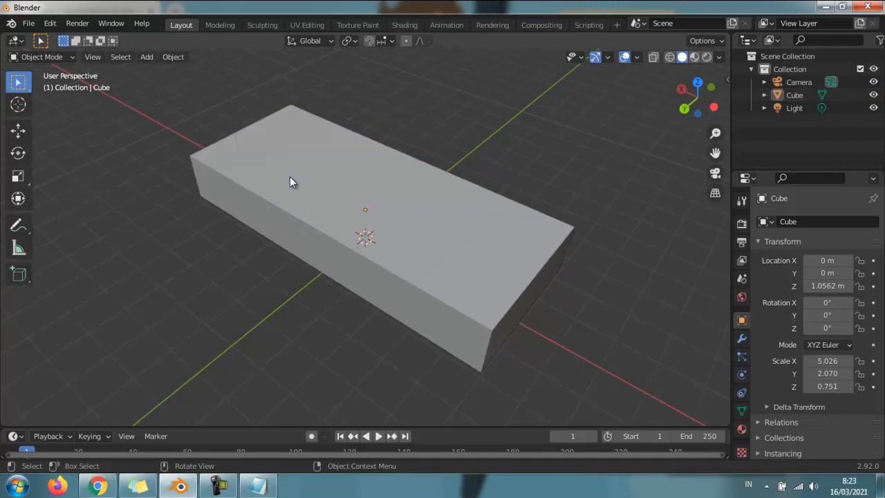
pyautogui.click(290, 176)
pyautogui.rightClick(290, 176)
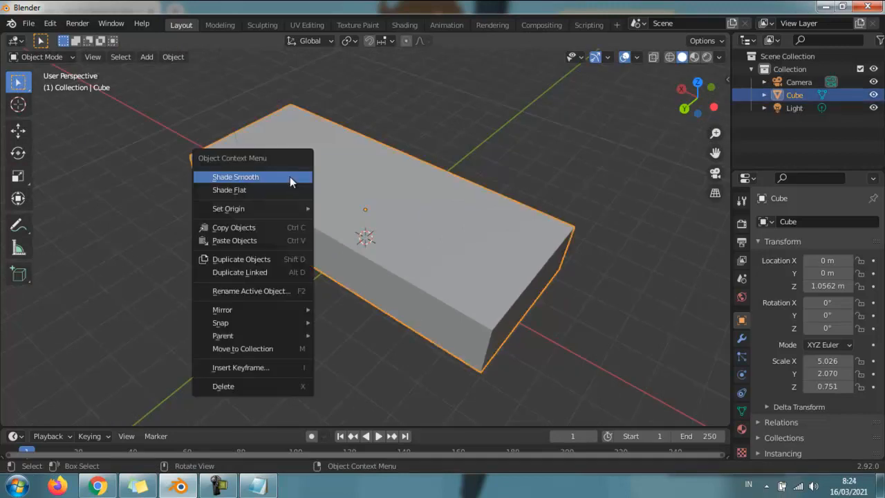
pyautogui.click(285, 173)
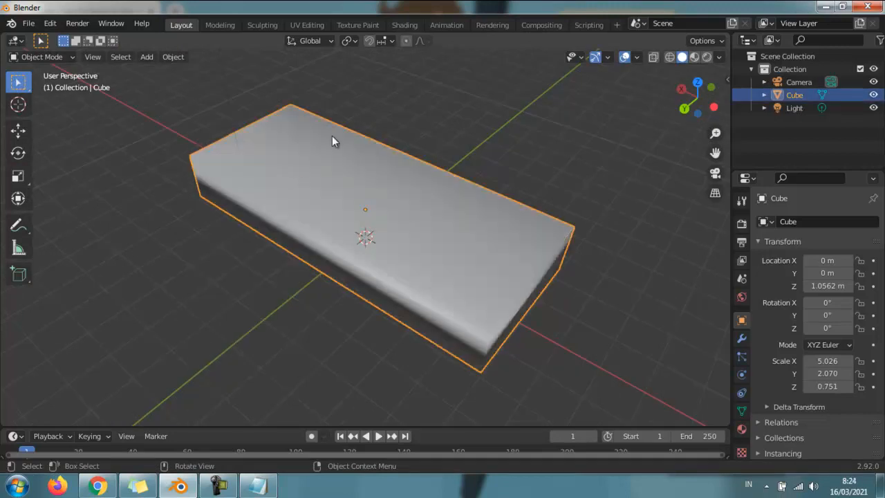
pyautogui.click(373, 112)
pyautogui.moveTo(231, 278)
pyautogui.mouseDown(button='middle')
pyautogui.moveTo(246, 275)
pyautogui.moveTo(289, 213)
pyautogui.moveTo(245, 275)
pyautogui.mouseUp(button='middle')
# Set the block back to flat shading and deselect it
pyautogui.click(286, 192)
pyautogui.rightClick(285, 192)
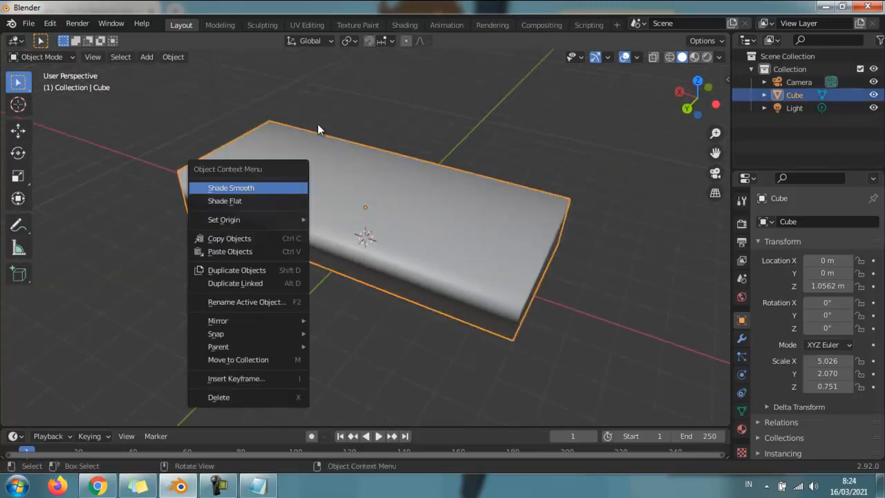
pyautogui.click(273, 202)
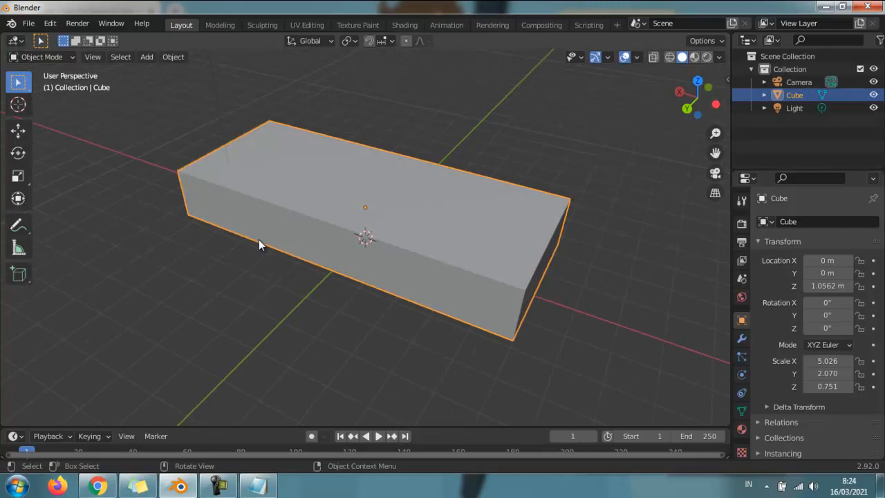
pyautogui.rightClick(280, 188)
pyautogui.click(251, 191)
pyautogui.click(192, 232)
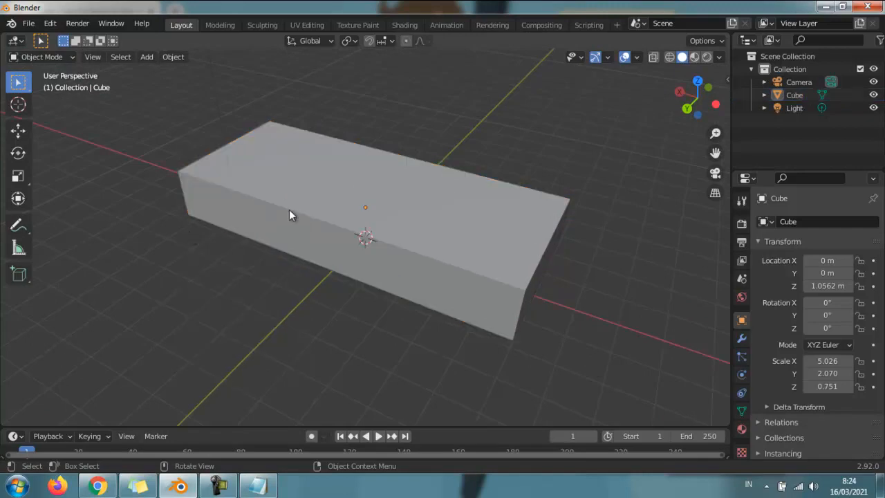
# Add a Mirror modifier to the block with the X, Y and Z axes enabled
pyautogui.click(359, 194)
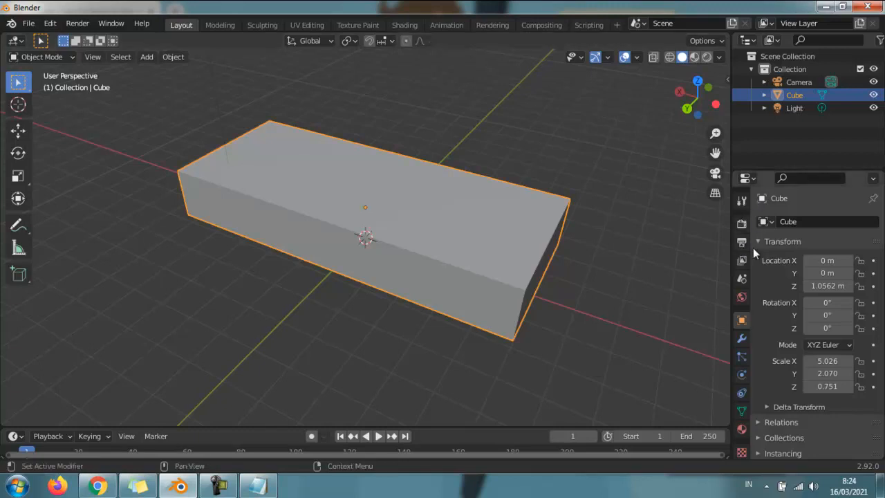
pyautogui.click(742, 340)
pyautogui.click(815, 223)
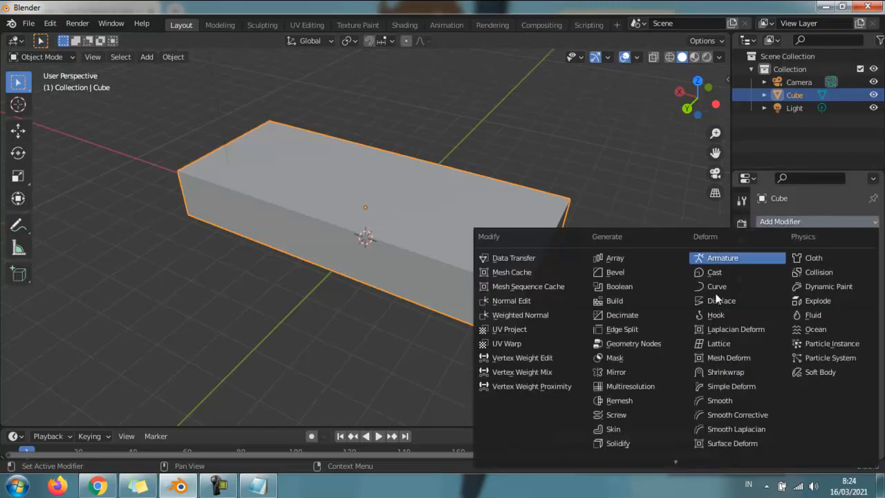
pyautogui.click(638, 371)
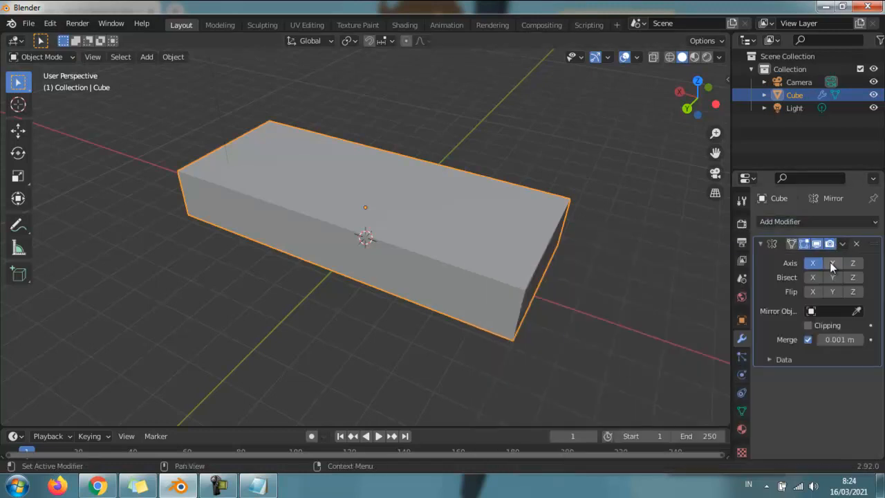
pyautogui.click(852, 263)
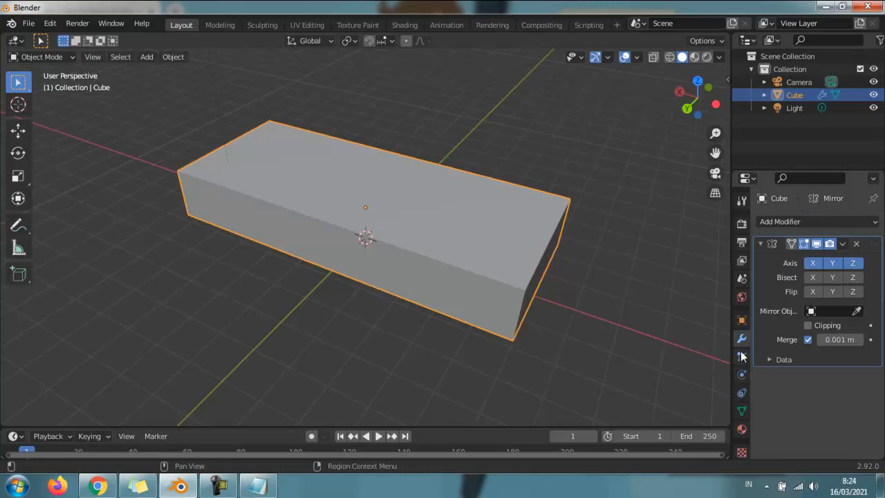
# Add a Subdivision Surface modifier to the block after the Mirror modifier
pyautogui.click(776, 220)
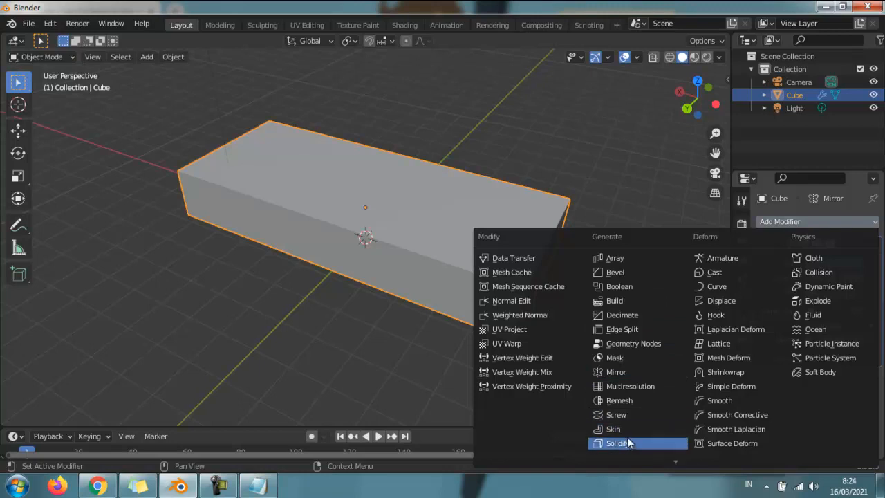
pyautogui.scroll(-4, 627, 440)
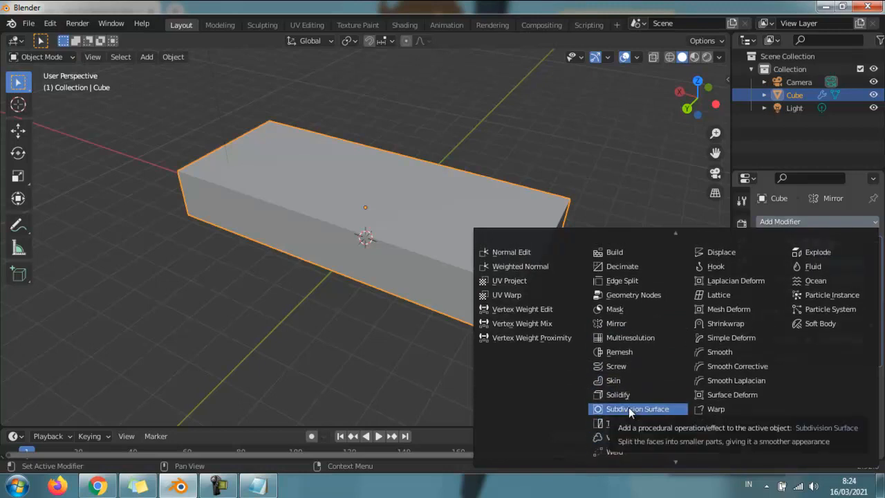
pyautogui.click(624, 411)
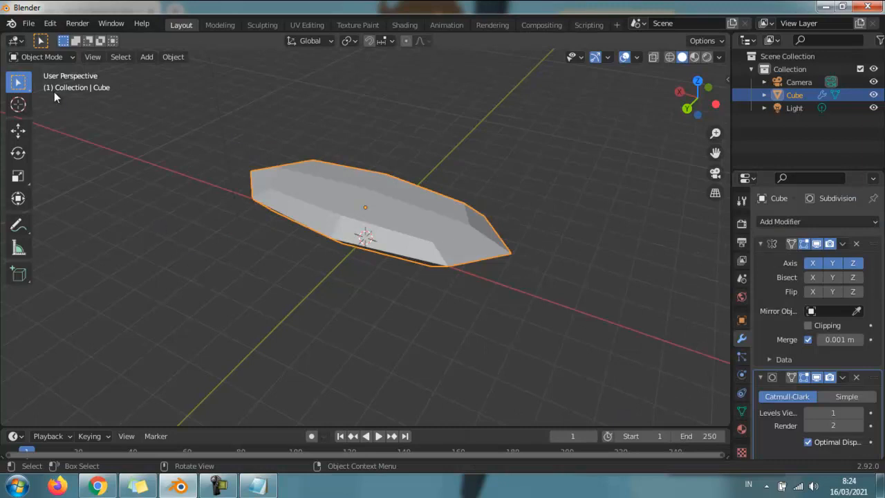
# In Edit Mode, add two crosswise loop cuts and slide both close to the block's negative X end, the first by about 0.94
pyautogui.click(51, 56)
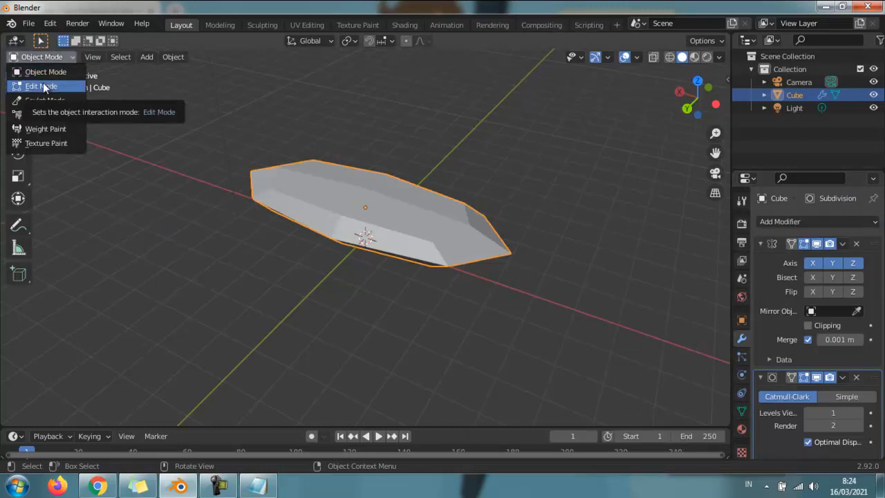
pyautogui.click(43, 87)
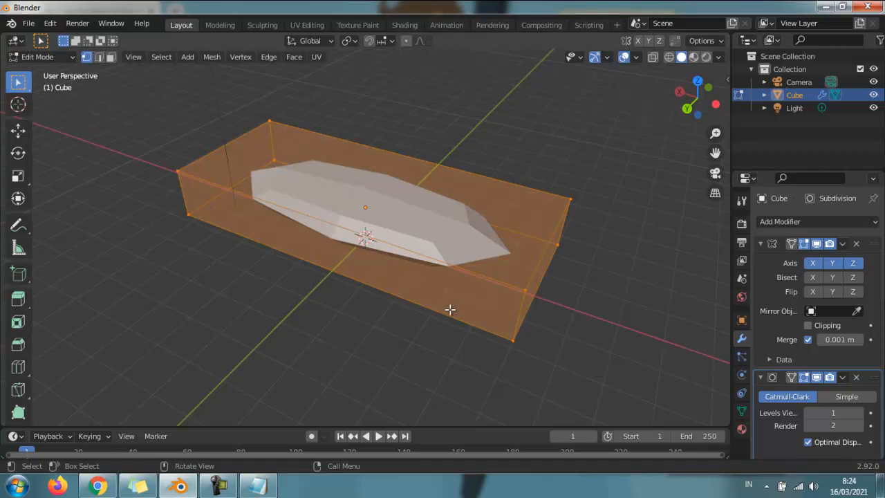
pyautogui.hotkey('ctrl', 'r')
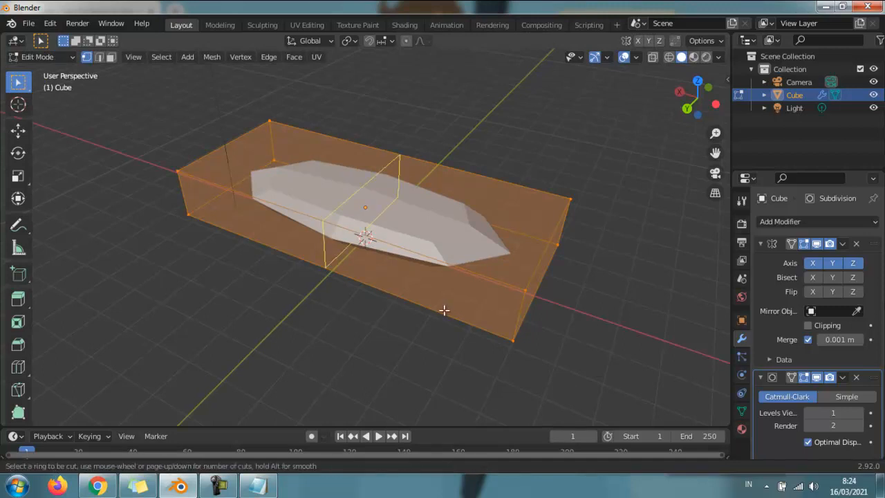
pyautogui.click(324, 245)
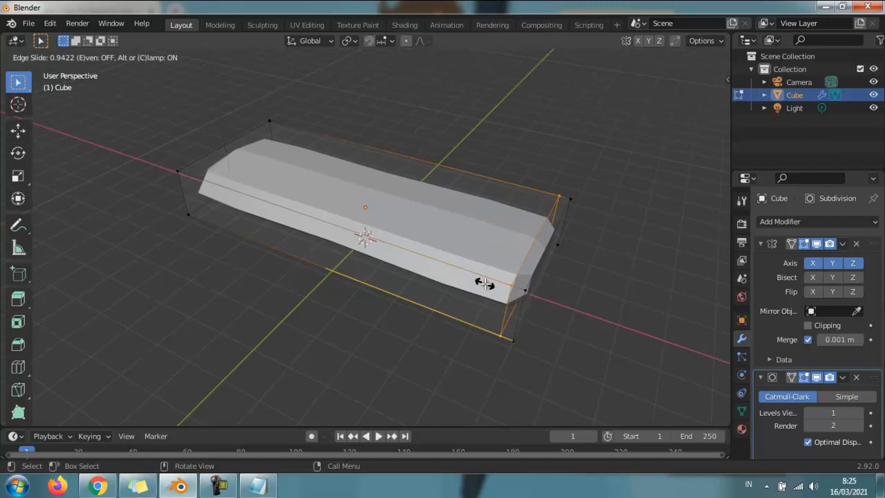
pyautogui.click(484, 283)
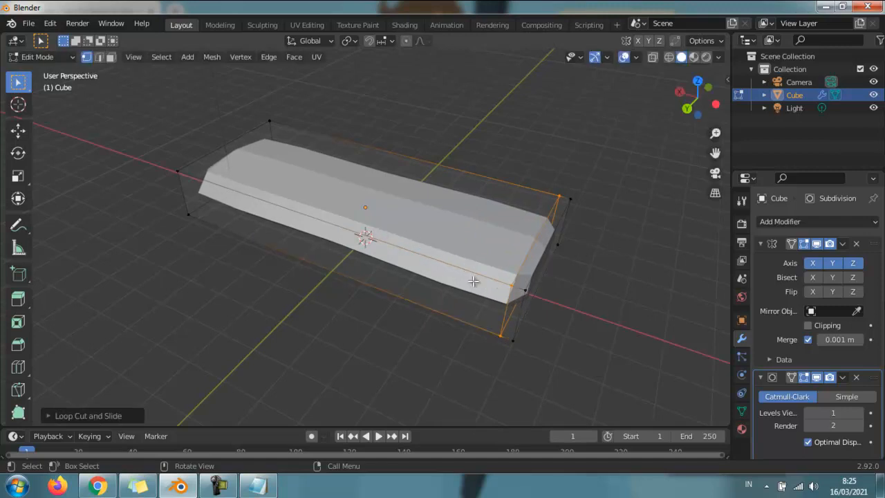
pyautogui.hotkey('ctrl', 'r')
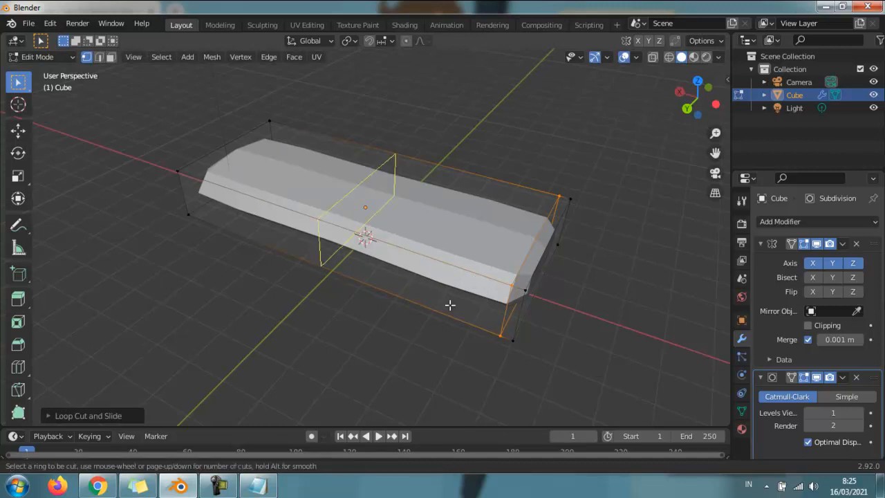
pyautogui.click(451, 305)
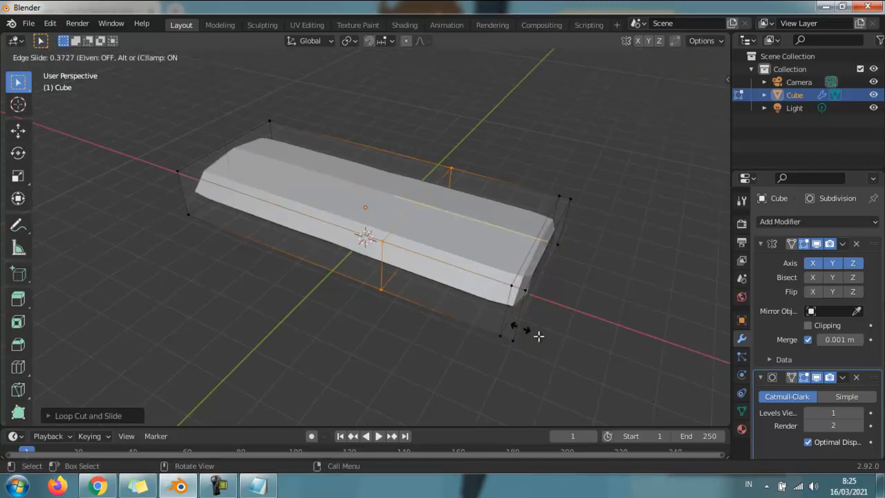
pyautogui.click(586, 343)
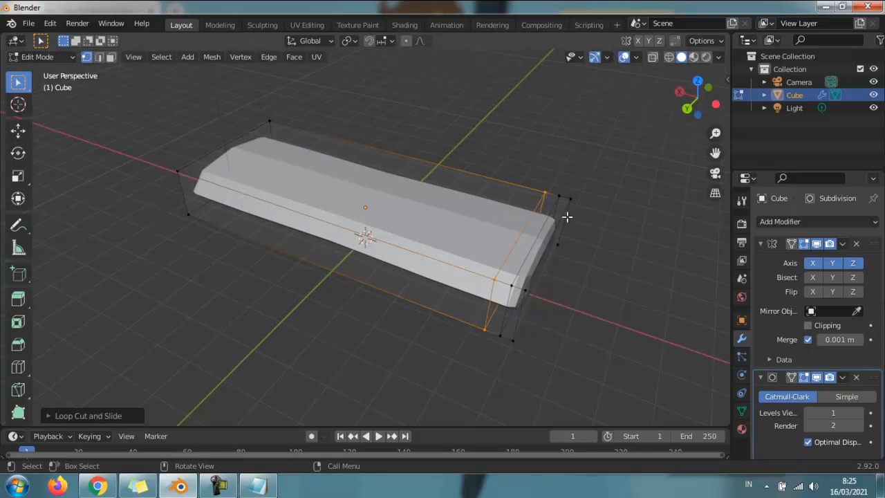
# Add a lengthwise loop cut through the block and slide it close to the long edge on the negative Y side
pyautogui.hotkey('ctrl', 'r')
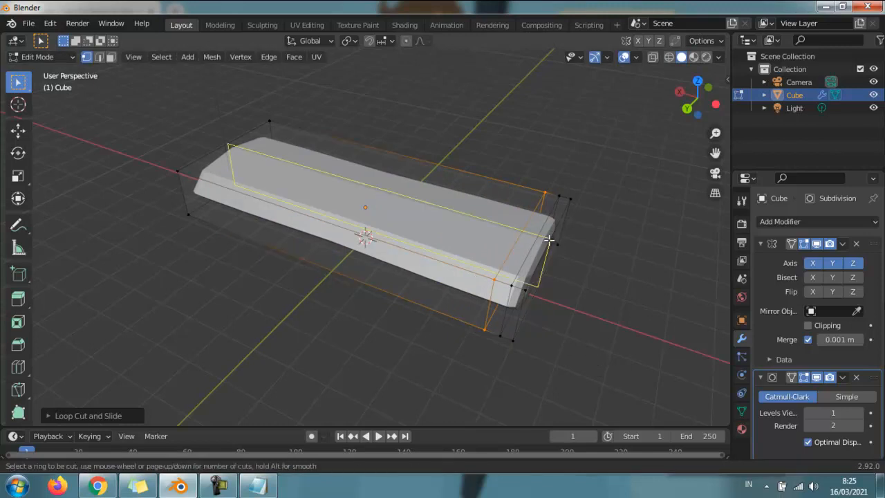
pyautogui.click(554, 239)
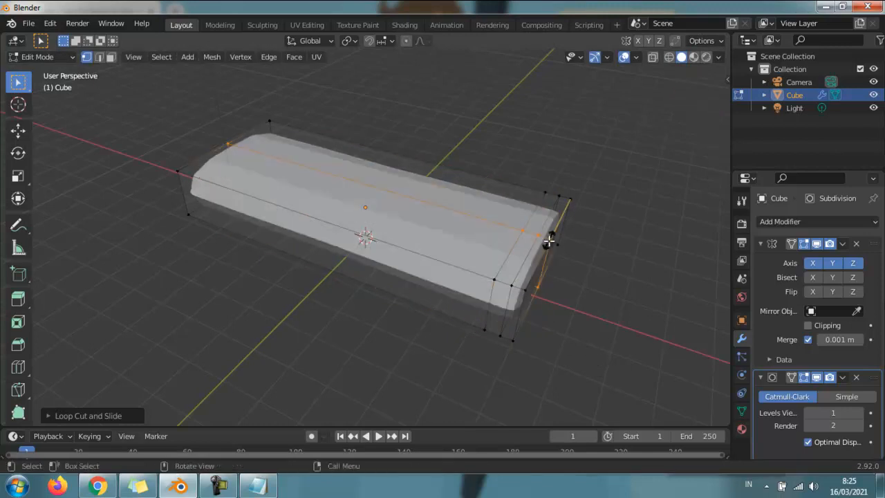
pyautogui.click(574, 210)
# Try to add a horizontal loop cut around the block's sides, slid toward the top face by about 0.46
pyautogui.hotkey('ctrl', 'r')
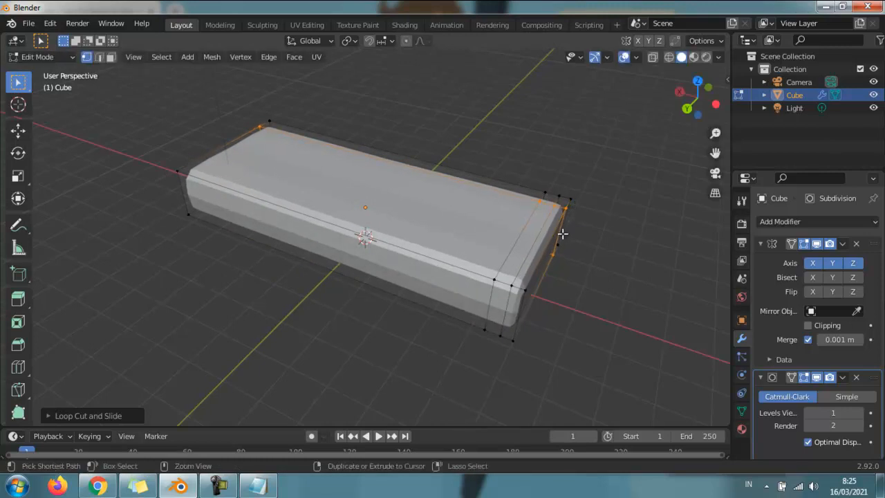
pyautogui.click(554, 242)
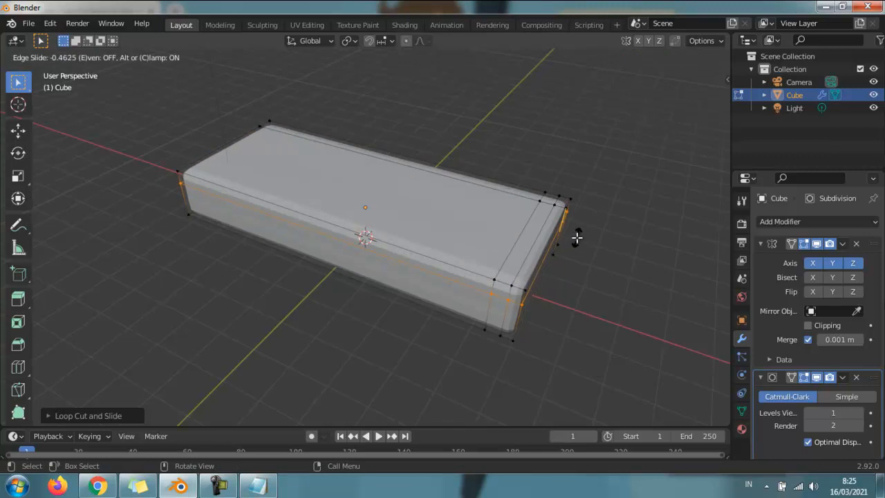
pyautogui.click(576, 237)
pyautogui.keyDown('alt'); pyautogui.click(579, 251); pyautogui.keyUp('alt')
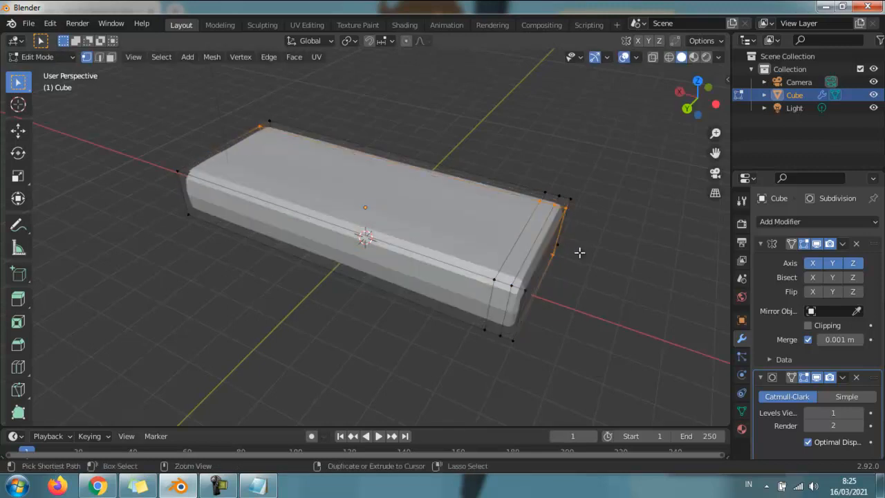
# Add a second lengthwise loop cut and slide it by about 0.80 toward the long edge on the positive Y side
pyautogui.press('g')
pyautogui.press('g')
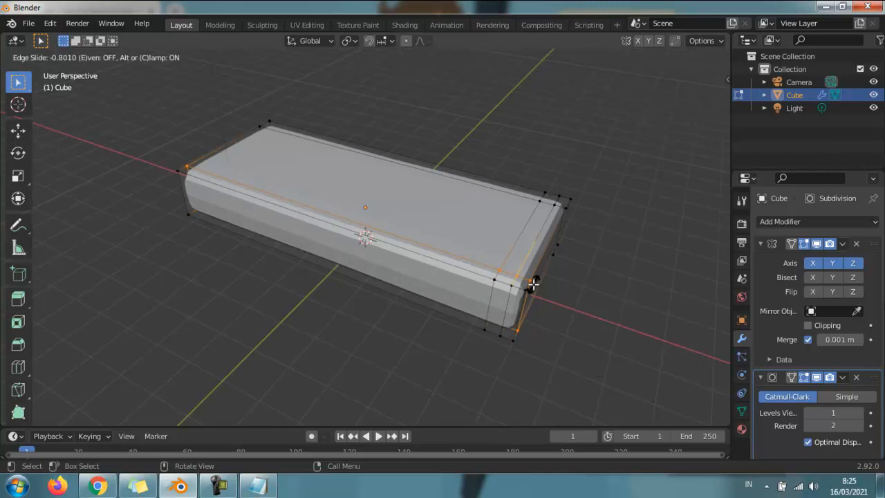
pyautogui.click(538, 278)
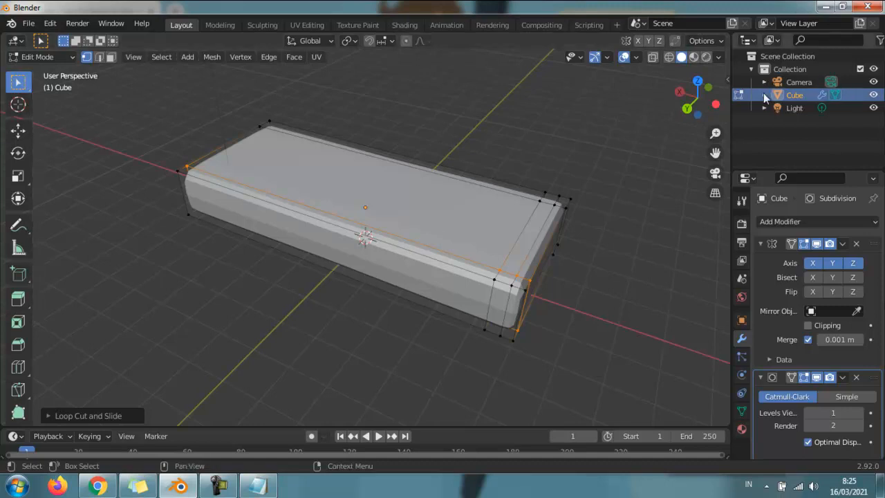
# Return to Object Mode, apply smooth shading to the block, deselect it and check the rounded result from several angles
pyautogui.click(795, 70)
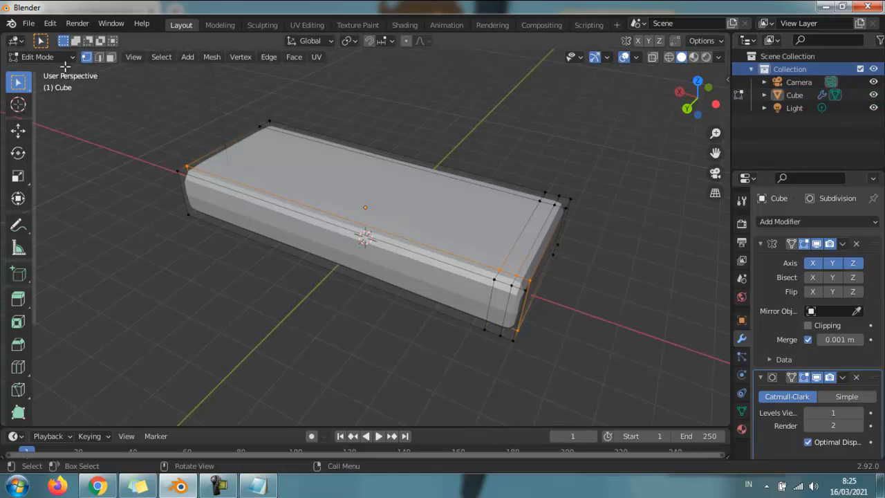
pyautogui.click(61, 60)
pyautogui.click(61, 72)
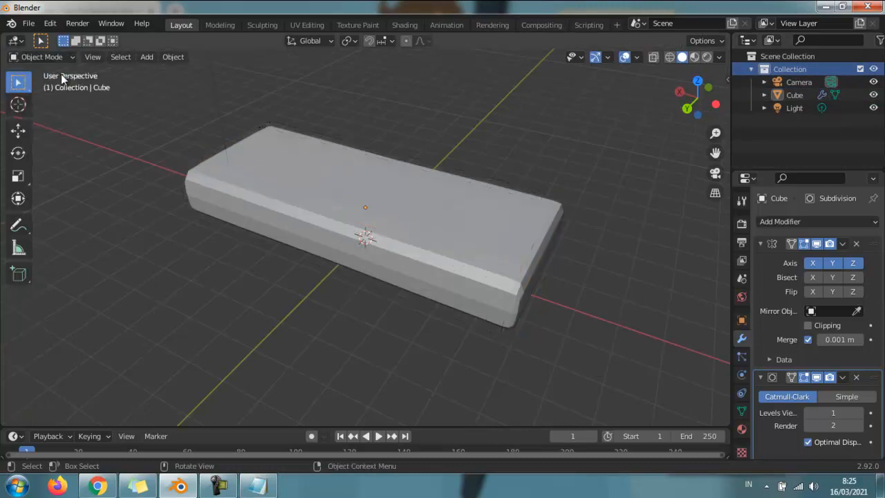
pyautogui.click(278, 181)
pyautogui.rightClick(278, 181)
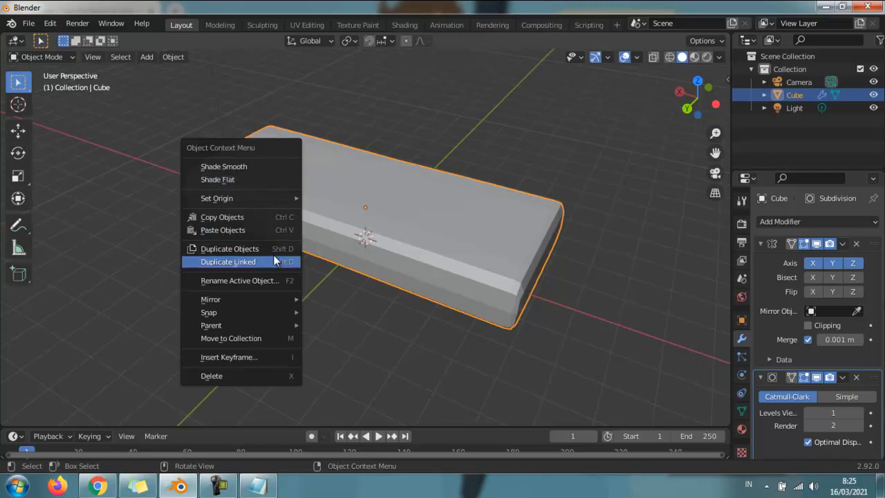
pyautogui.click(231, 169)
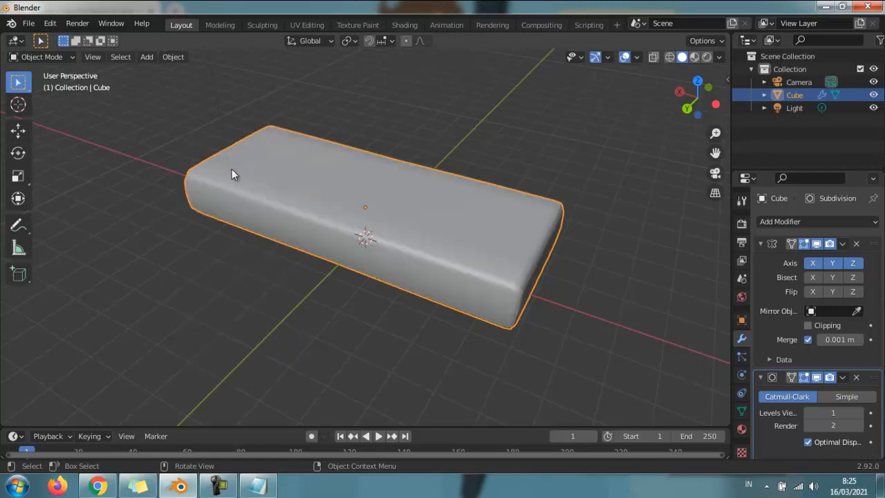
pyautogui.click(164, 169)
pyautogui.moveTo(388, 252)
pyautogui.mouseDown(button='middle')
pyautogui.moveTo(355, 306)
pyautogui.moveTo(432, 229)
pyautogui.moveTo(424, 284)
pyautogui.moveTo(374, 291)
pyautogui.moveTo(375, 254)
pyautogui.mouseUp(button='middle')
pyautogui.scroll(2, 376, 249)
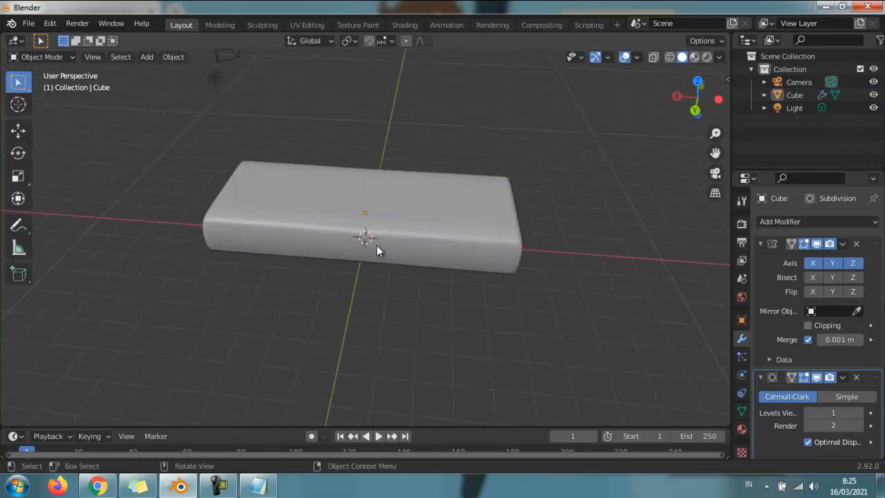
pyautogui.moveTo(370, 280); pyautogui.dragTo(344, 285, button='middle')
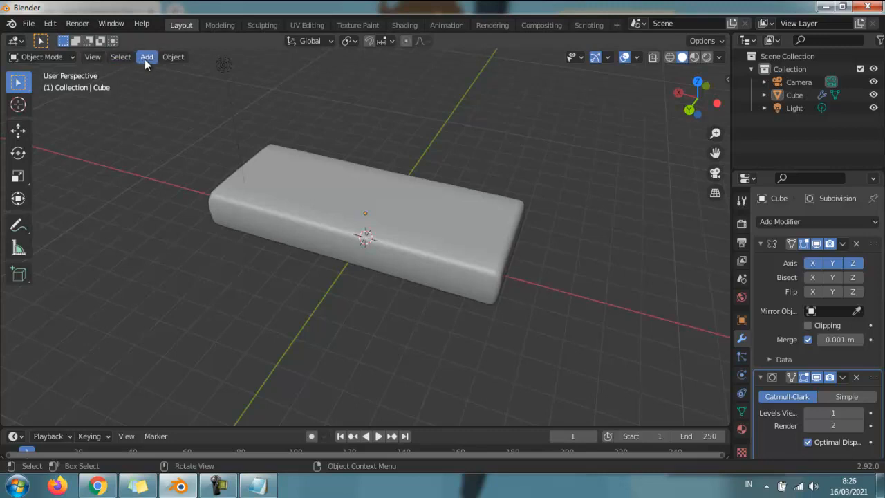
# Add a second cube mesh to the scene in Object Mode
pyautogui.click(38, 57)
pyautogui.click(146, 57)
pyautogui.moveTo(166, 85)
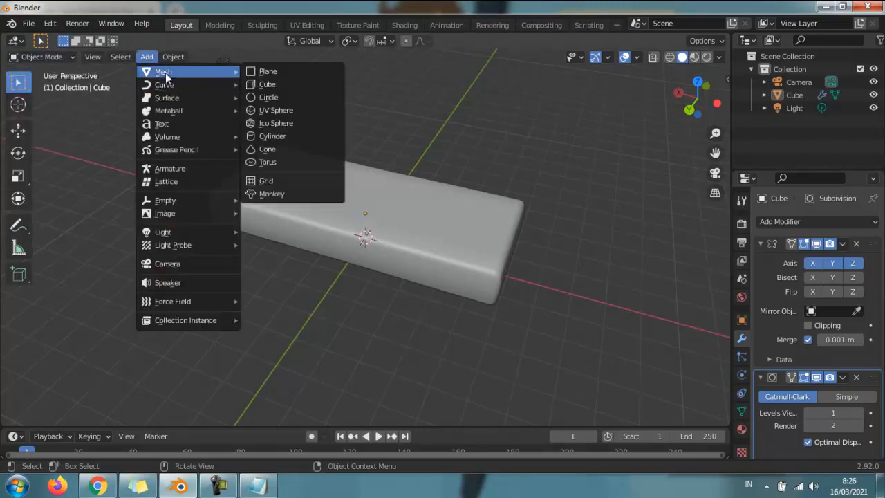
pyautogui.click(275, 84)
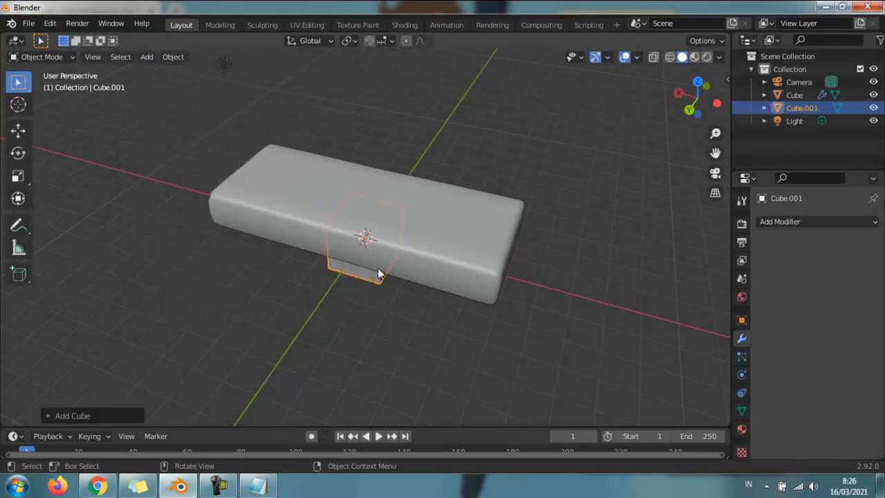
# Raise the new cube above the block along Z and flatten it vertically into a slab
pyautogui.click(18, 129)
pyautogui.moveTo(360, 190); pyautogui.dragTo(367, 156)
pyautogui.click(18, 176)
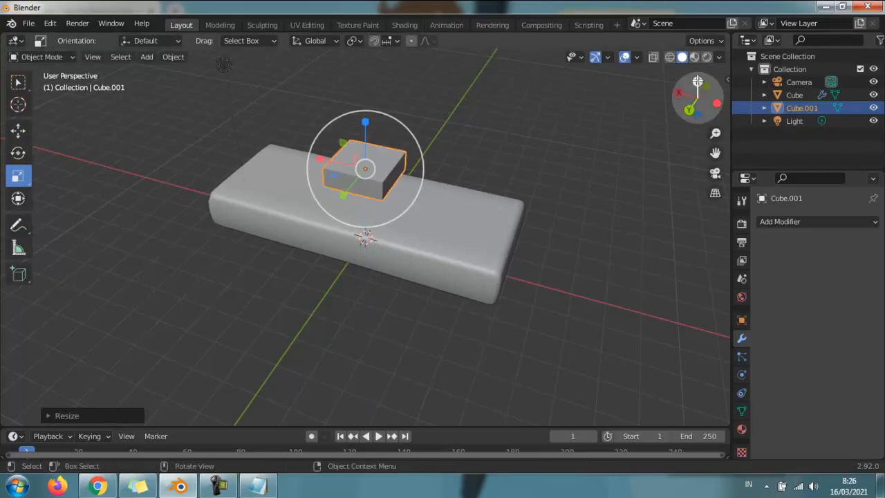
# In the top view, move the slab along X toward the block's negative X end
pyautogui.click(698, 82)
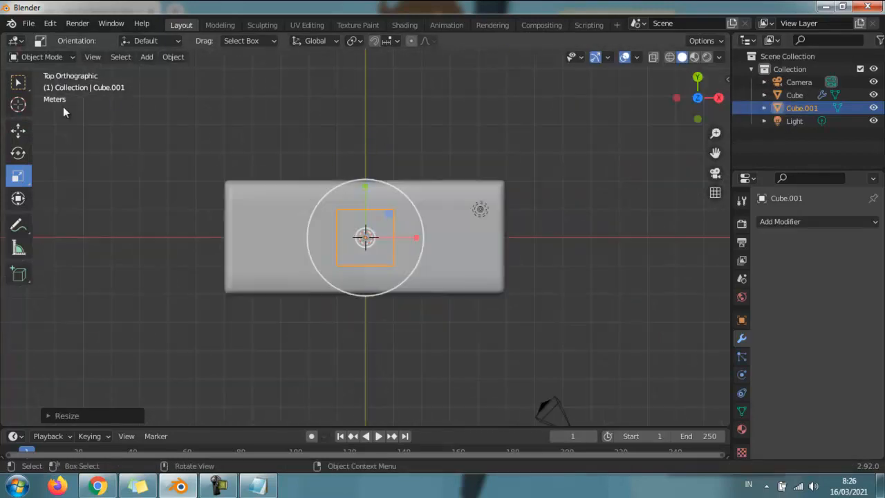
pyautogui.click(18, 130)
pyautogui.moveTo(417, 241); pyautogui.dragTo(343, 246)
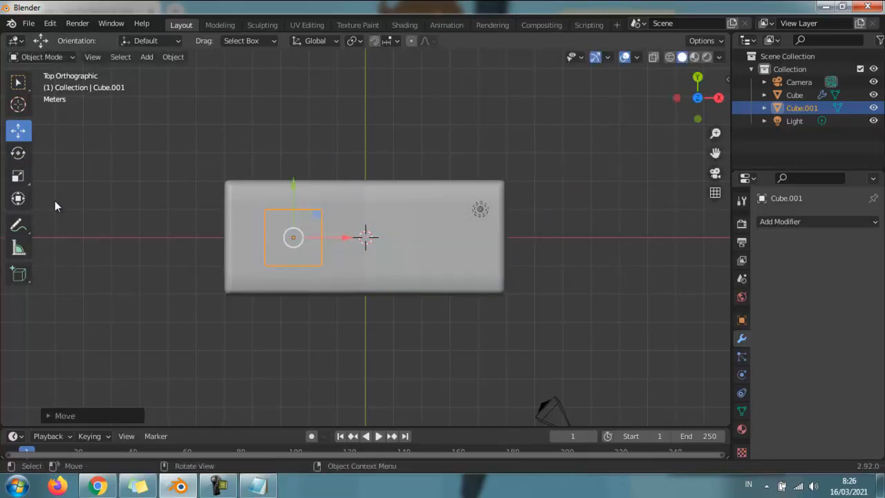
# Enlarge the slab in X and Y to cover nearly half of the block's top, and nudge it slightly toward the centre
pyautogui.click(18, 176)
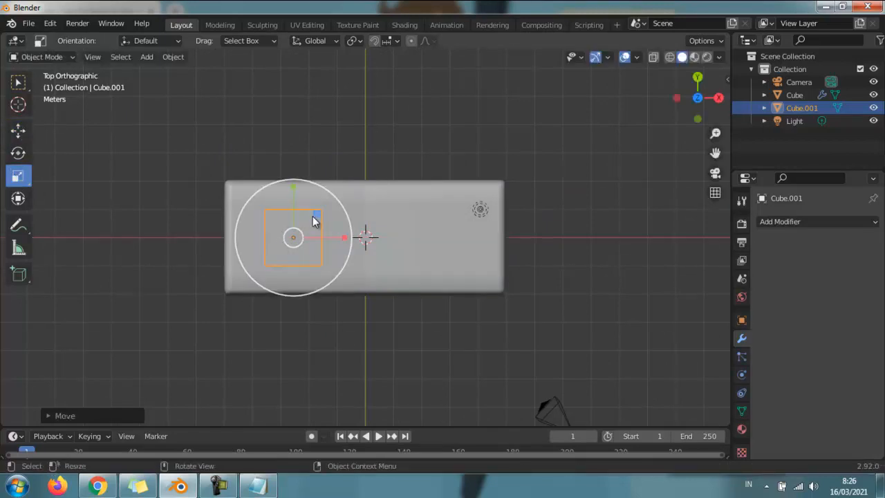
pyautogui.moveTo(316, 216); pyautogui.dragTo(339, 190)
pyautogui.moveTo(345, 240); pyautogui.dragTo(356, 235)
pyautogui.click(19, 132)
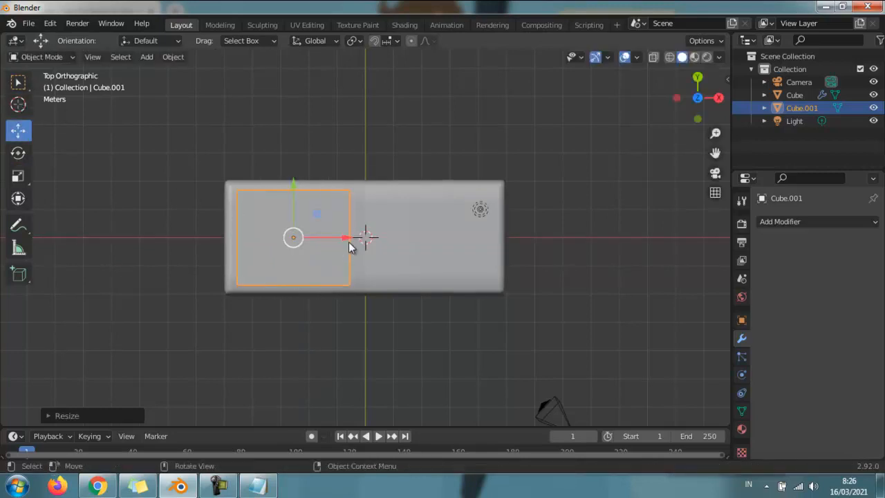
pyautogui.press('g')
pyautogui.click(356, 237)
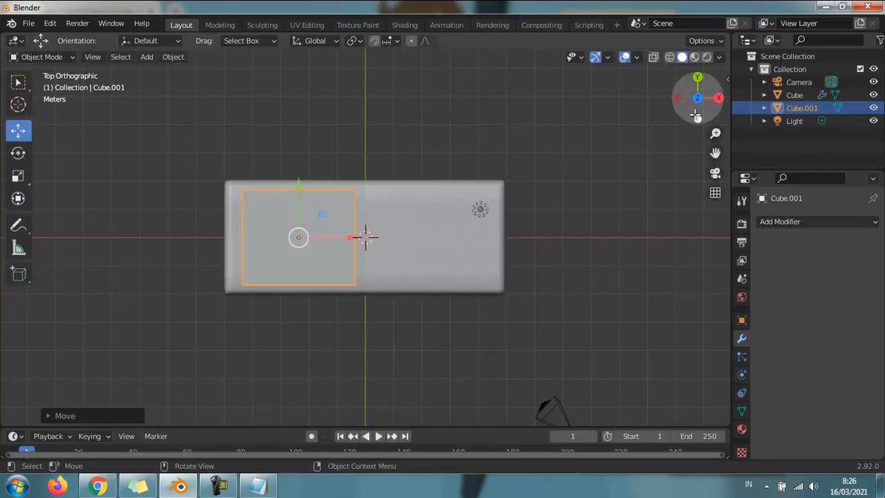
# In the right side view, lower the slab along Z onto the top of the block
pyautogui.click(717, 98)
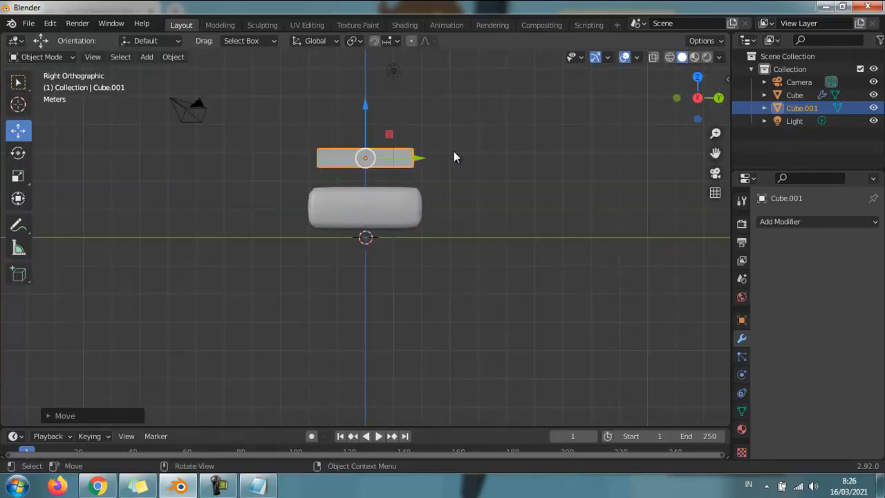
pyautogui.scroll(2, 411, 155)
pyautogui.moveTo(366, 74); pyautogui.dragTo(367, 104)
pyautogui.moveTo(493, 144); pyautogui.dragTo(301, 226, button='middle')
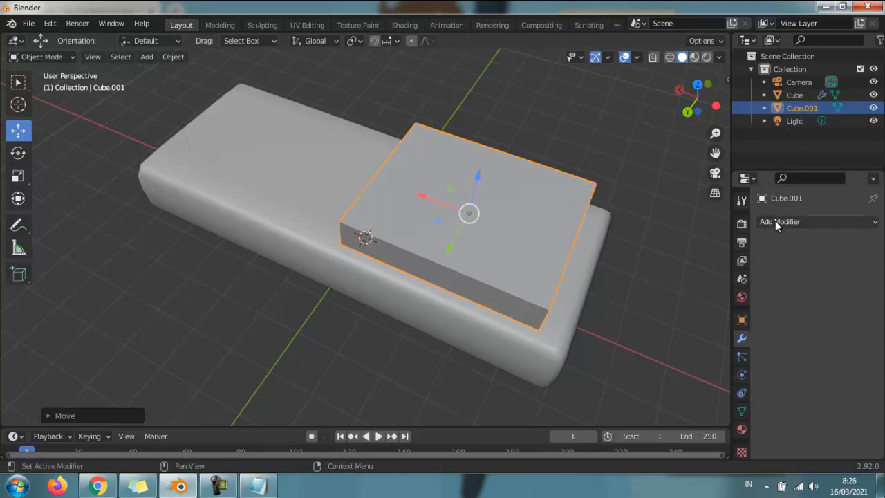
# Add a Mirror modifier to the slab and enable its X, Y and Z axes
pyautogui.click(775, 221)
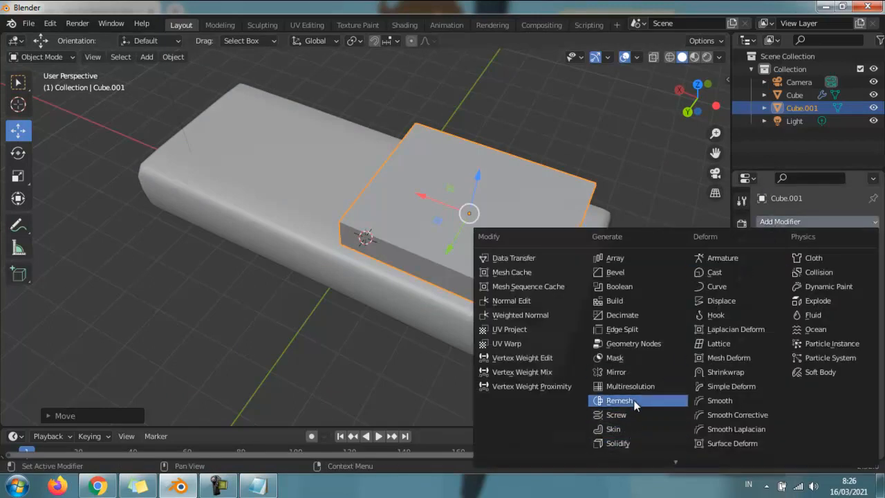
pyautogui.click(630, 377)
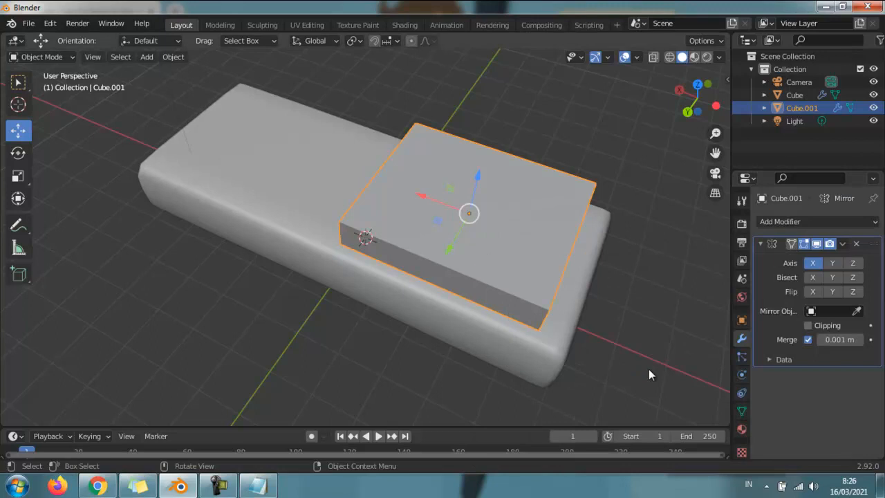
pyautogui.click(833, 264)
pyautogui.click(852, 264)
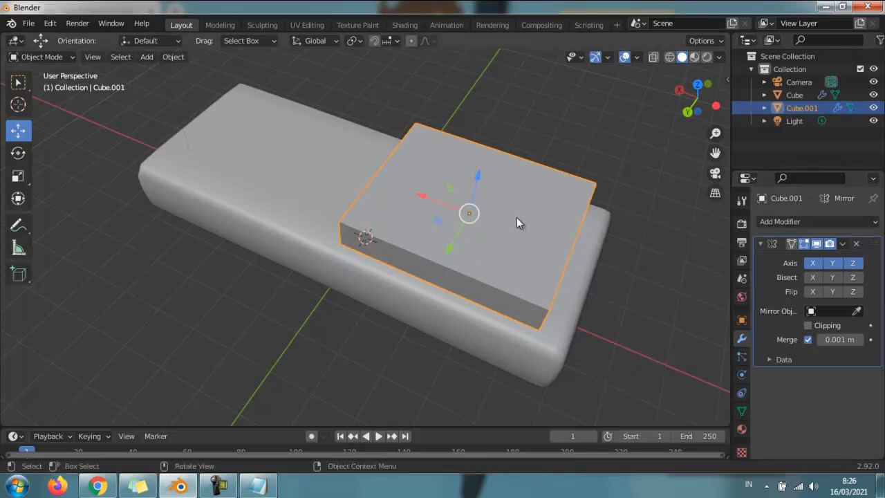
# Add a Subdivision Surface modifier to the slab below its Mirror modifier
pyautogui.click(804, 222)
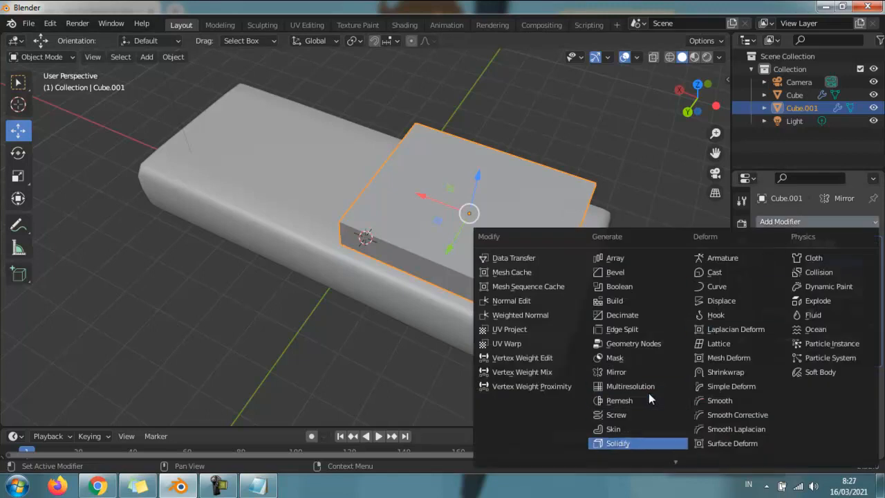
pyautogui.scroll(-2, 627, 428)
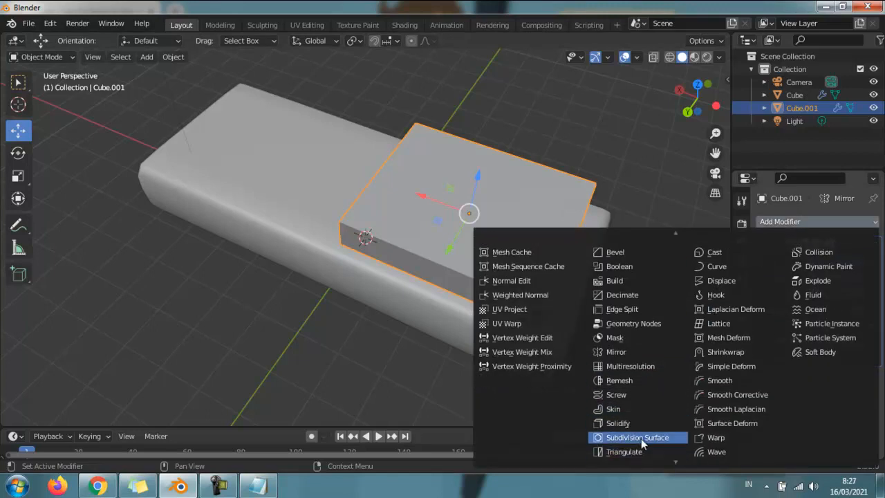
pyautogui.click(640, 438)
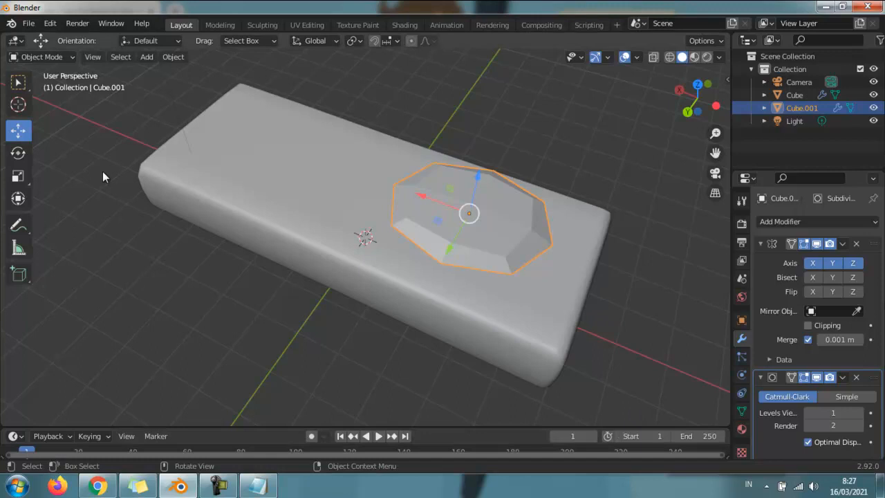
# Enter Edit Mode on the slab and add a lengthwise loop cut slid close to its negative Y edge
pyautogui.click(43, 57)
pyautogui.click(59, 84)
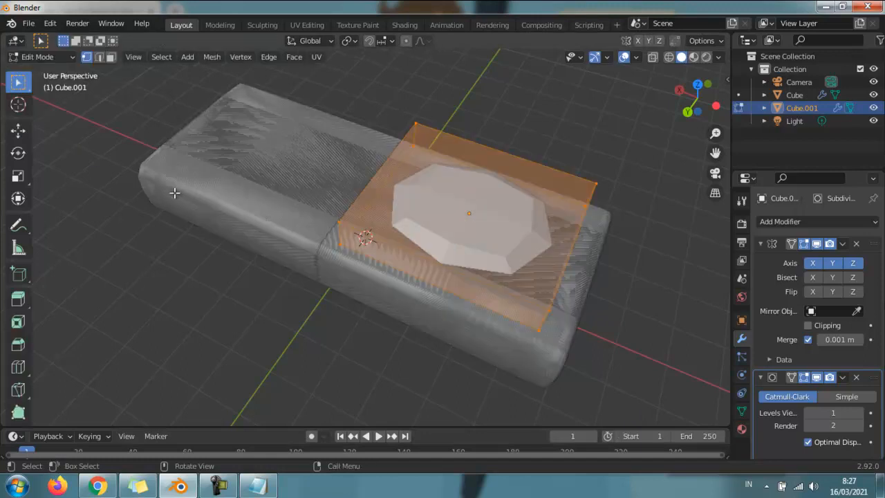
pyautogui.hotkey('ctrl', 'r')
pyautogui.click(567, 250)
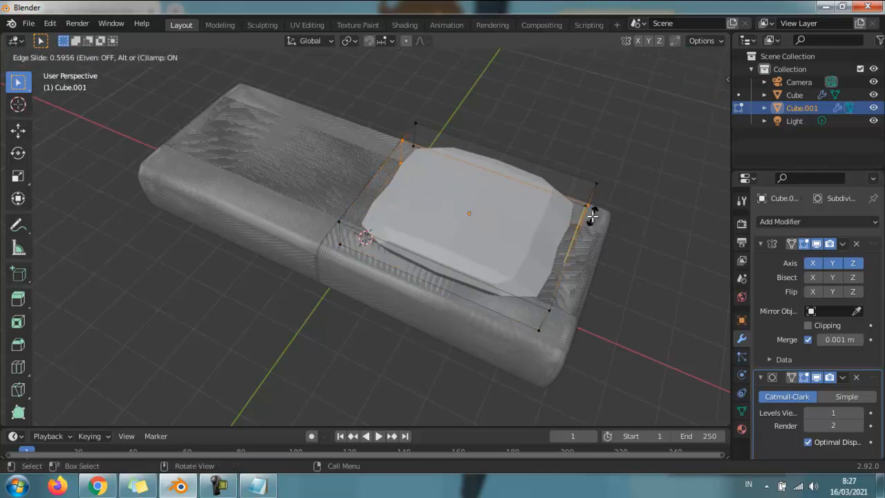
pyautogui.click(595, 205)
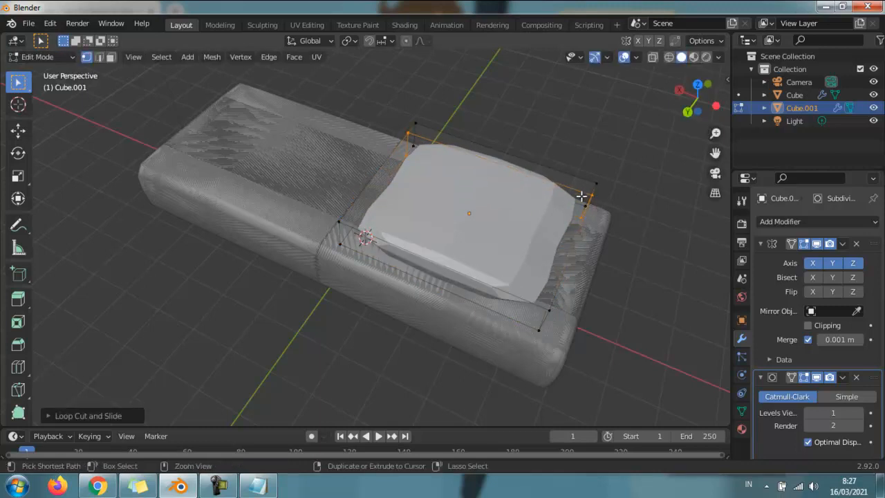
# Add another lengthwise loop cut to the slab, slid next to the cut along the negative Y edge
pyautogui.hotkey('ctrl', 'r')
pyautogui.click(560, 256)
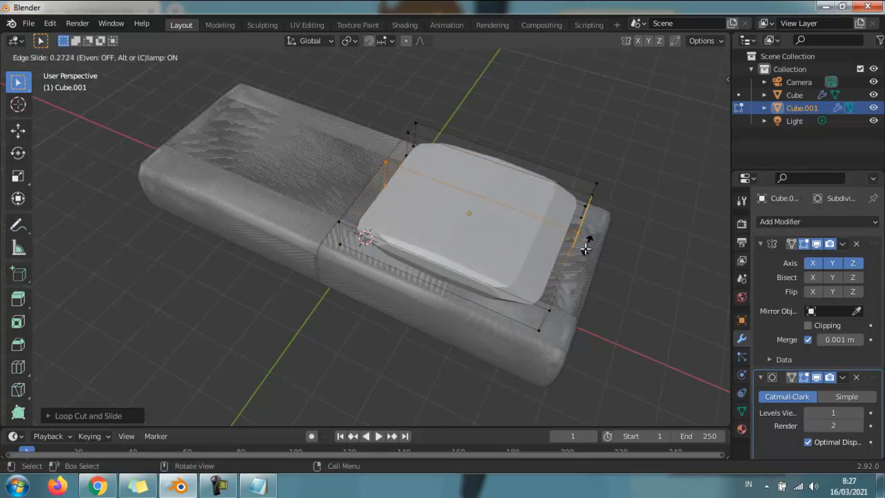
pyautogui.click(599, 217)
# Add a crosswise loop cut to the slab and slide it by about 0.87 toward the negative X end
pyautogui.hotkey('ctrl', 'r')
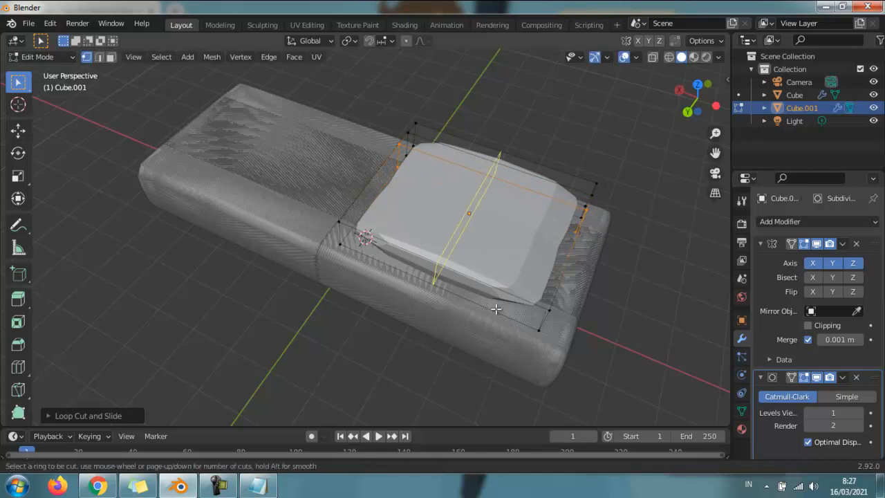
pyautogui.click(446, 276)
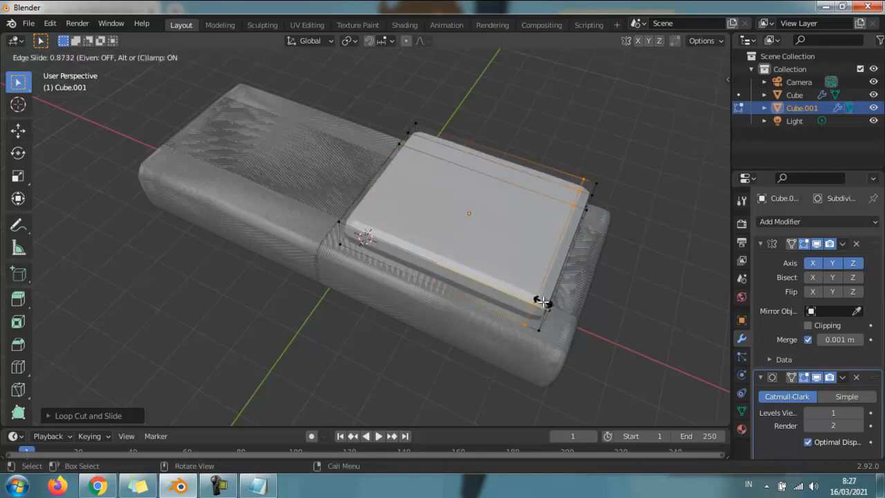
pyautogui.click(542, 302)
pyautogui.hotkey('ctrl', 'r')
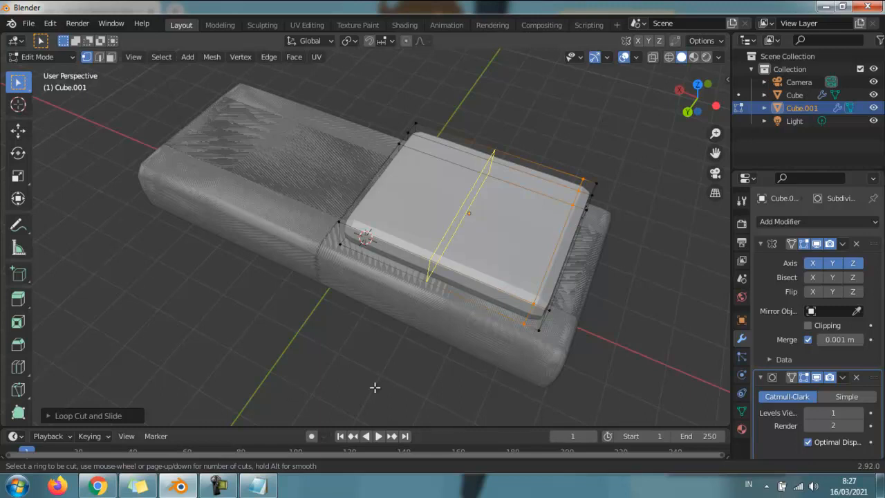
pyautogui.click(671, 232)
pyautogui.click(266, 43)
pyautogui.click(266, 43)
pyautogui.hotkey('ctrl', 't')
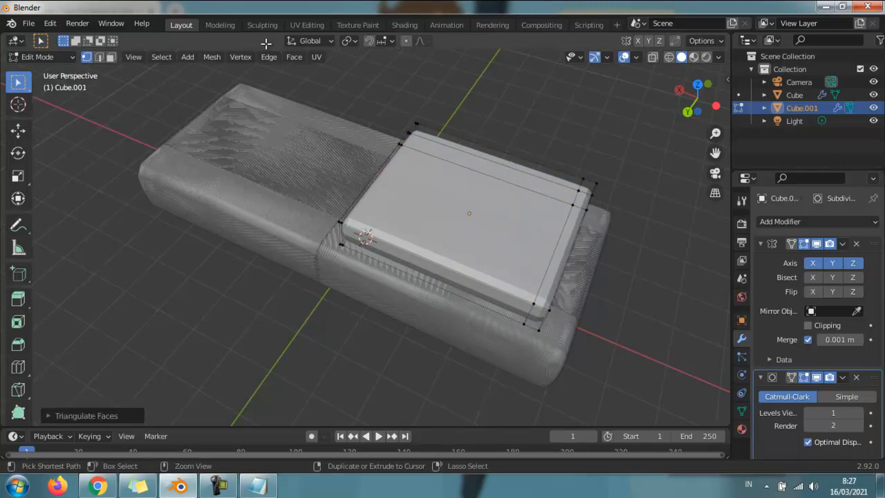
pyautogui.hotkey('ctrl', 'z')
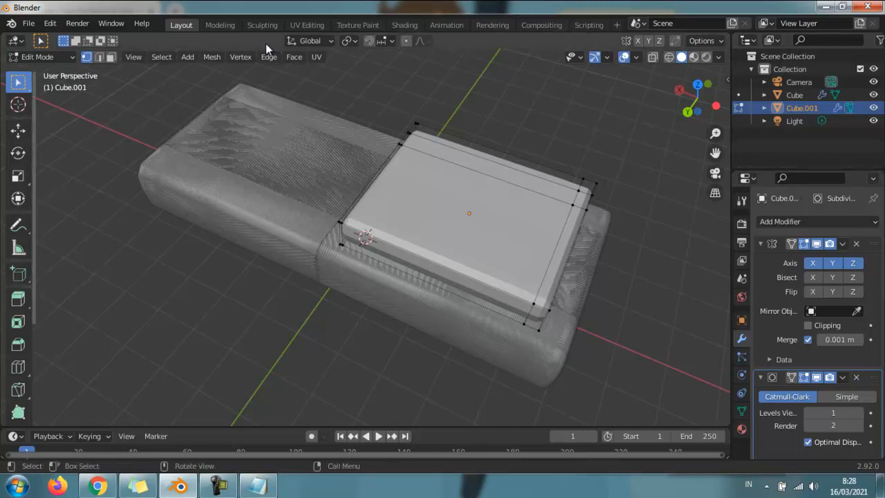
pyautogui.hotkey('shift', 'space')
pyautogui.press('space')
pyautogui.press('w')
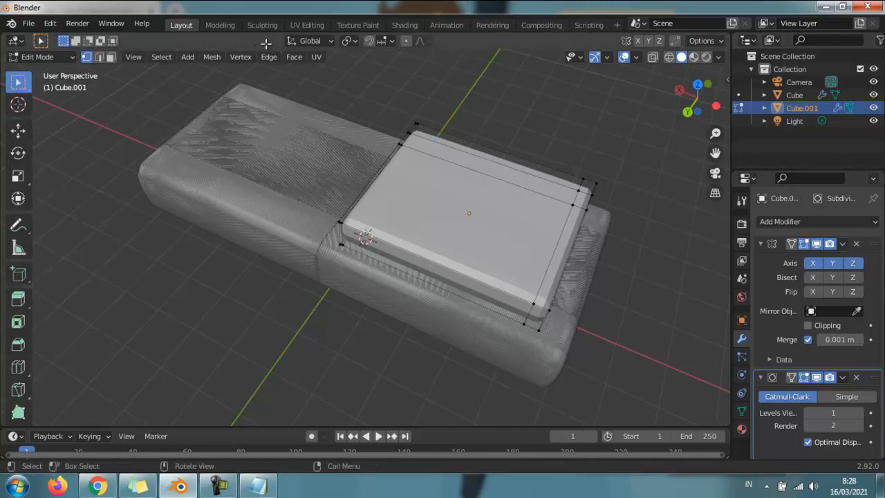
pyautogui.hotkey('ctrl', 't')
pyautogui.press('b')
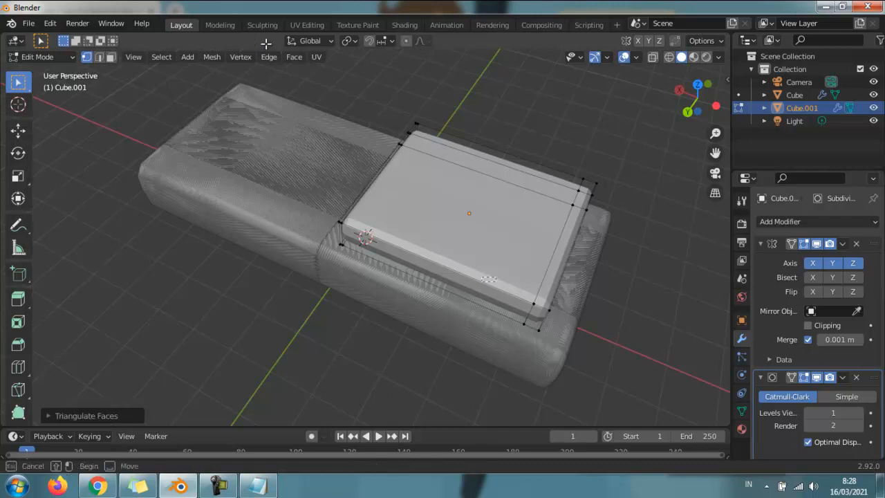
pyautogui.press('Escape')
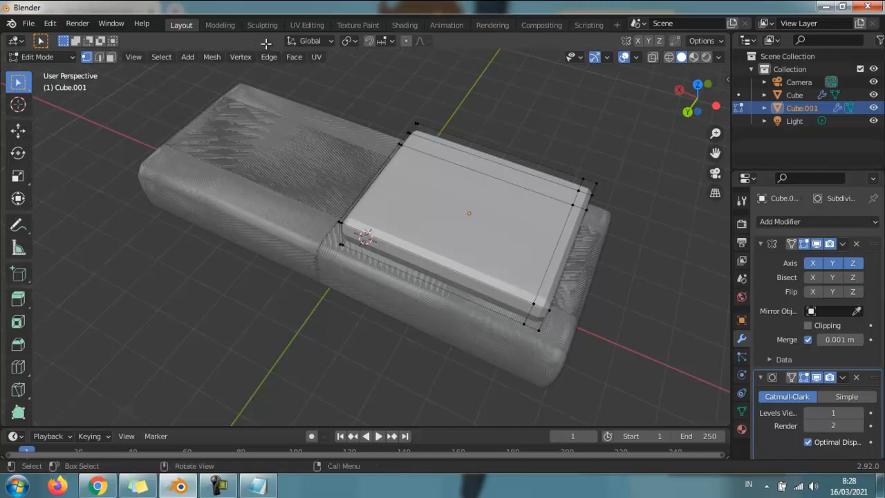
# Switch to edge selection and use the Loop Cut tool to add a crosswise cut close to the slab's inner, positive X end
pyautogui.press('2')
pyautogui.click(438, 263)
pyautogui.scroll(-4, 438, 263)
pyautogui.moveTo(415, 251)
pyautogui.mouseDown()
pyautogui.moveTo(392, 237)
pyautogui.moveTo(401, 241)
pyautogui.mouseUp()
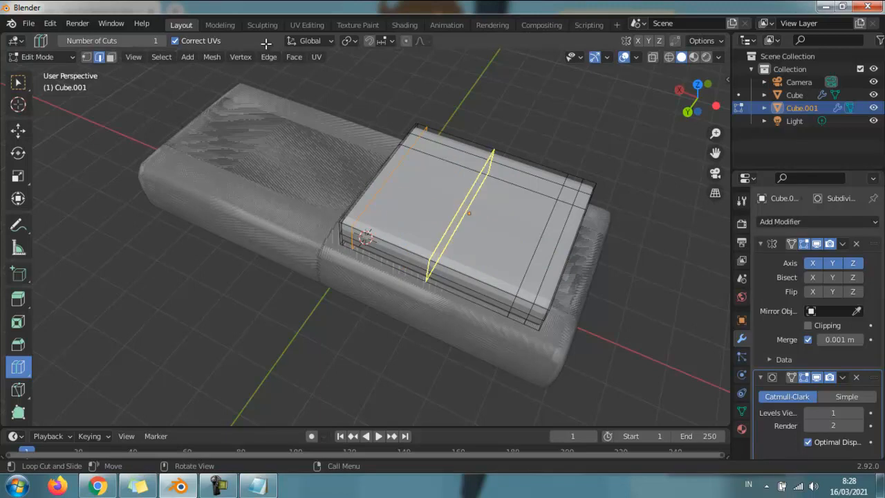
# Add another crosswise loop cut beside the one at the inner end and a lengthwise cut through the slab's middle, leaving all edges deselected
pyautogui.rightClick(431, 245)
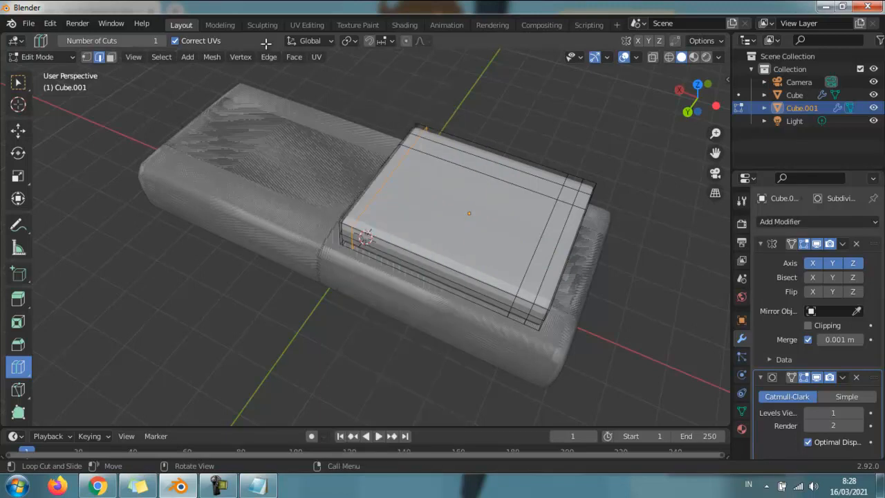
pyautogui.moveTo(456, 222); pyautogui.dragTo(368, 212)
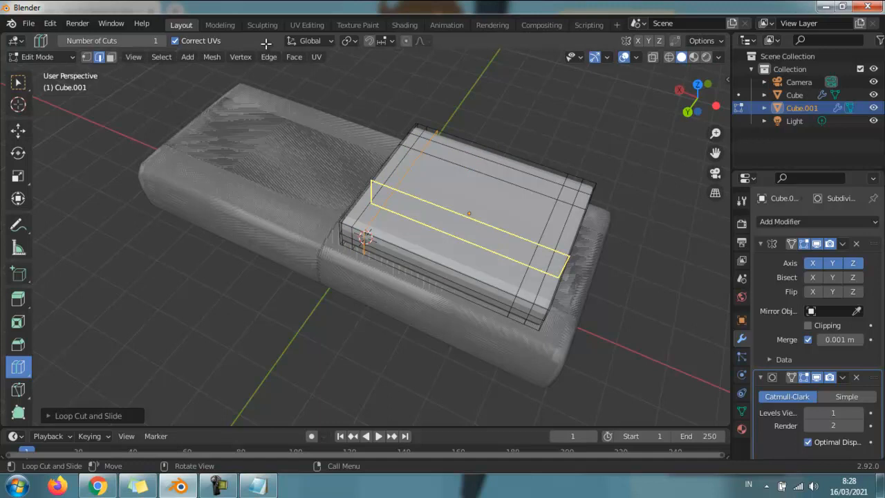
pyautogui.press('w')
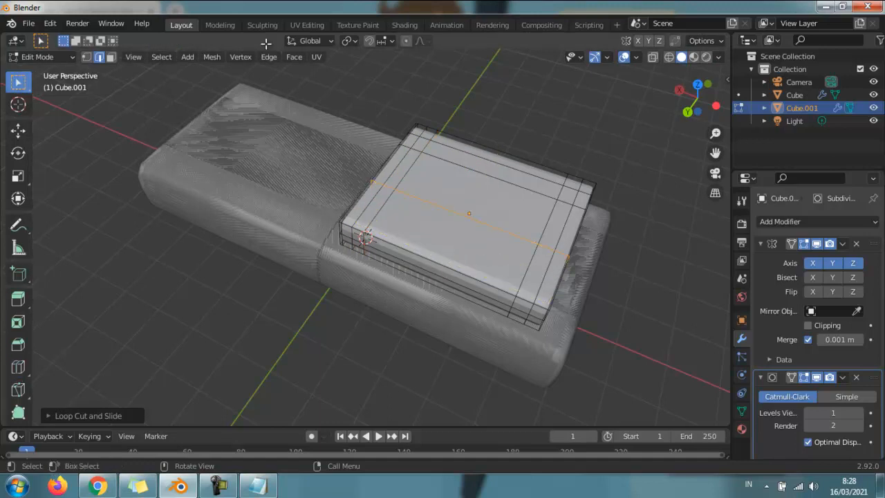
pyautogui.click(266, 43)
pyautogui.hotkey('ctrl', 'z')
pyautogui.hotkey('alt', 'a')
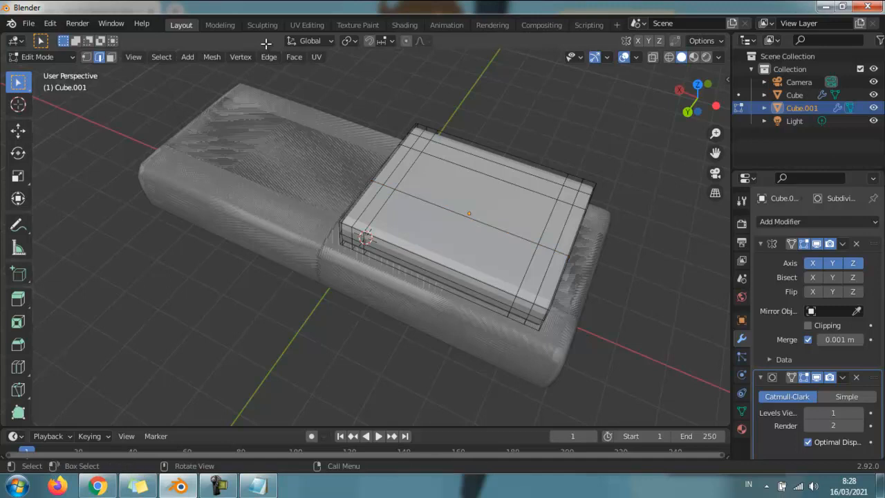
# Add a crosswise loop cut through the middle of the slab
pyautogui.hotkey('ctrl', 'r')
pyautogui.click(437, 251)
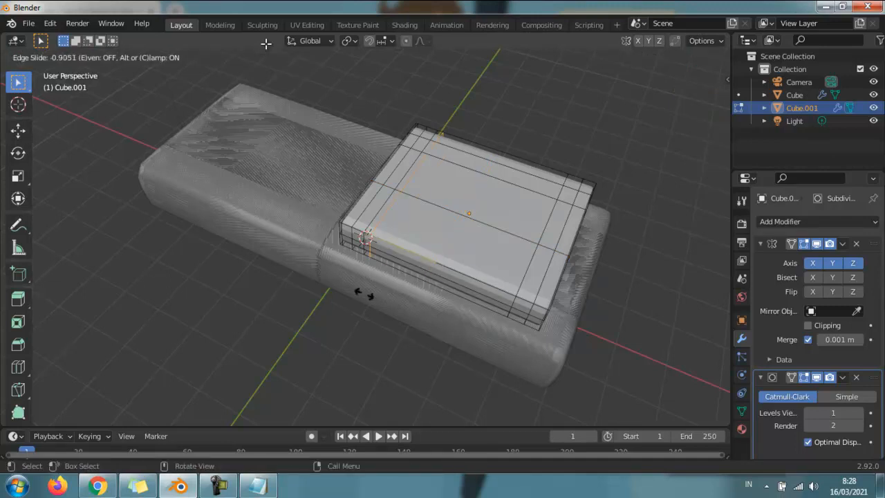
pyautogui.click(438, 260)
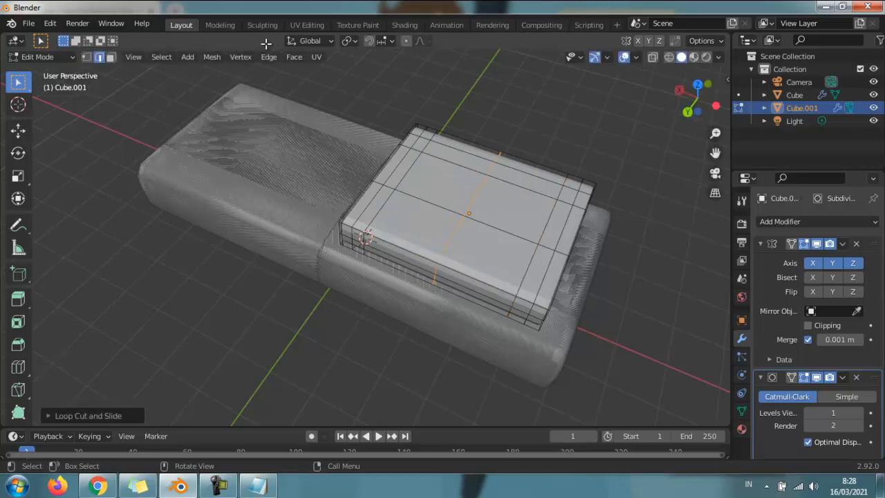
# Add a lengthwise loop cut near the slab's positive Y edge, slide it about 0.51 toward that edge, and switch to face selection
pyautogui.hotkey('ctrl', 'r')
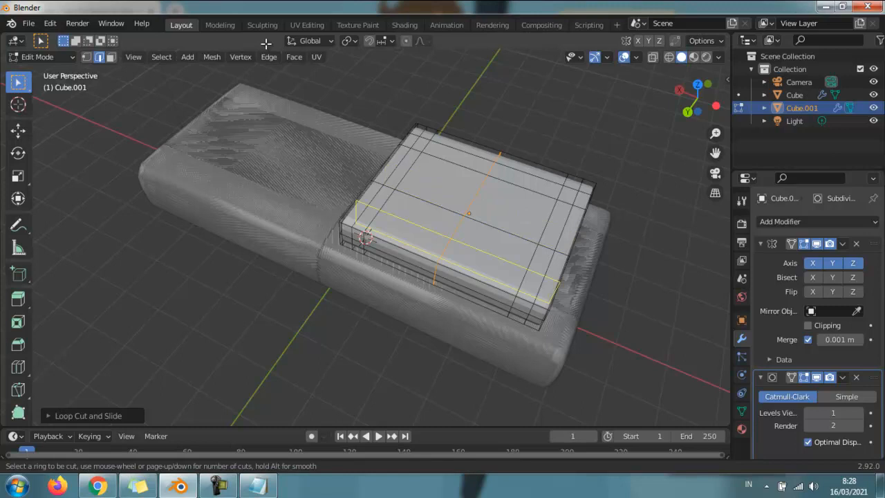
pyautogui.click(534, 294)
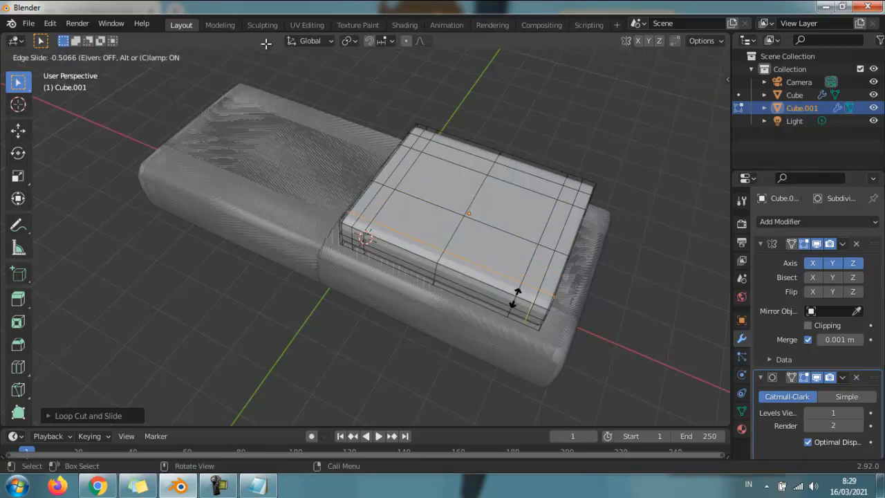
pyautogui.click(517, 298)
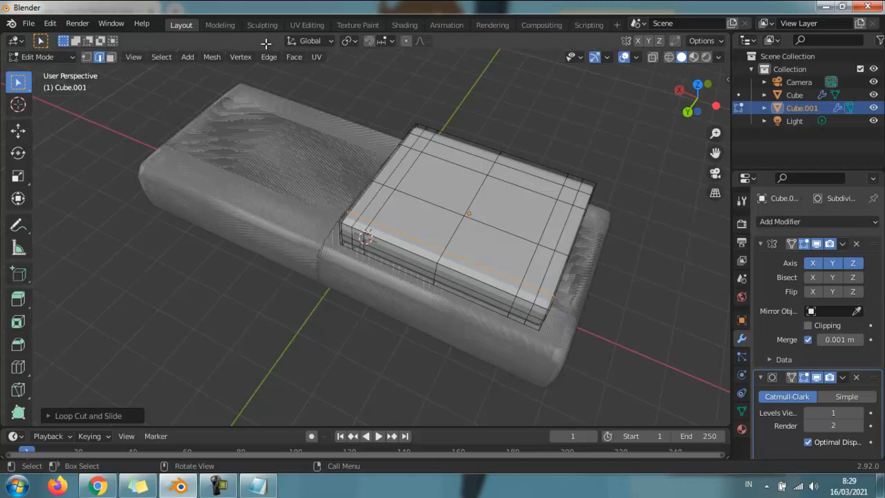
pyautogui.hotkey('alt', 'a')
pyautogui.moveTo(266, 44); pyautogui.dragTo(266, 44, button='middle')
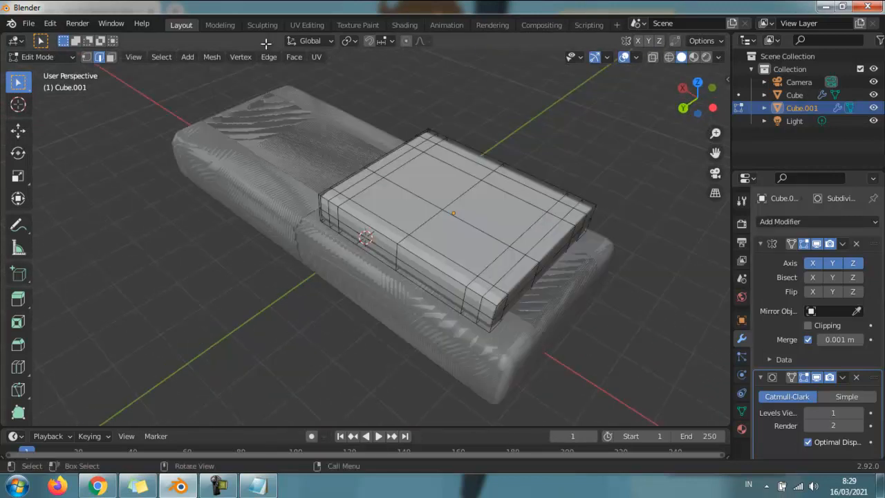
pyautogui.moveTo(265, 44); pyautogui.dragTo(266, 43, button='middle')
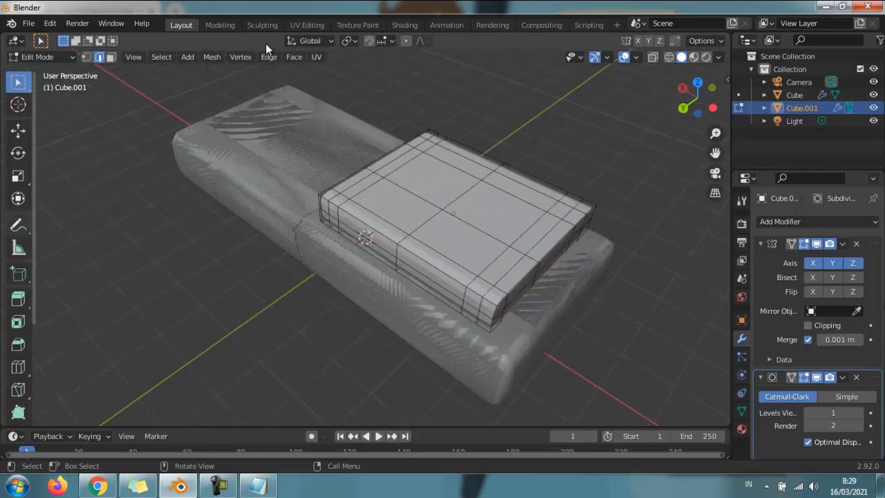
pyautogui.click(18, 130)
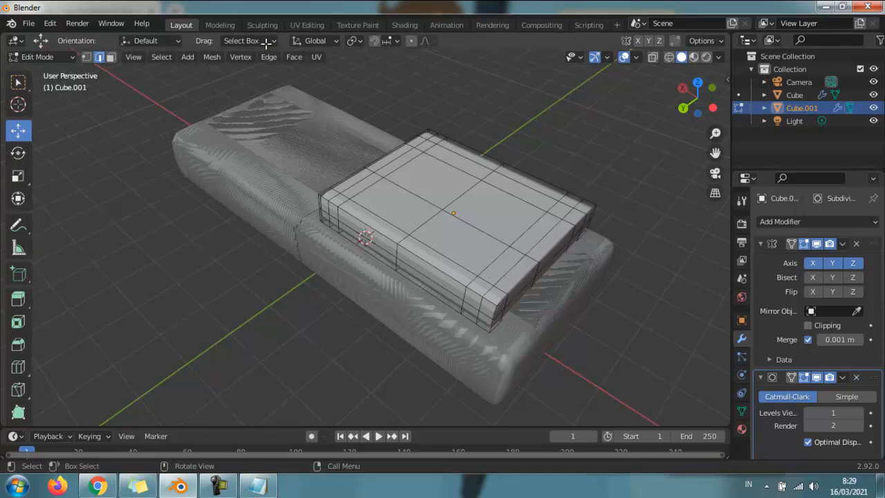
pyautogui.press('3')
pyautogui.click(394, 207)
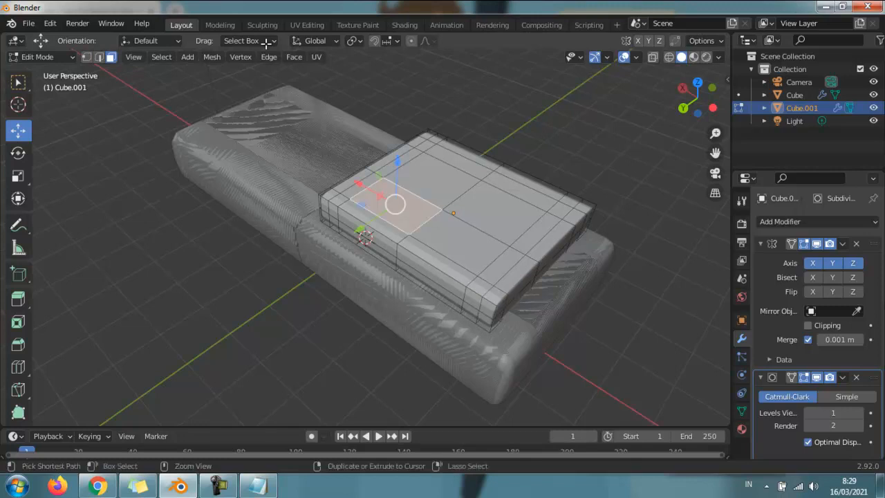
pyautogui.keyDown('ctrl'); pyautogui.click(457, 243); pyautogui.keyUp('ctrl')
pyautogui.keyDown('ctrl'); pyautogui.click(495, 213); pyautogui.keyUp('ctrl')
pyautogui.keyDown('ctrl'); pyautogui.click(433, 180); pyautogui.keyUp('ctrl')
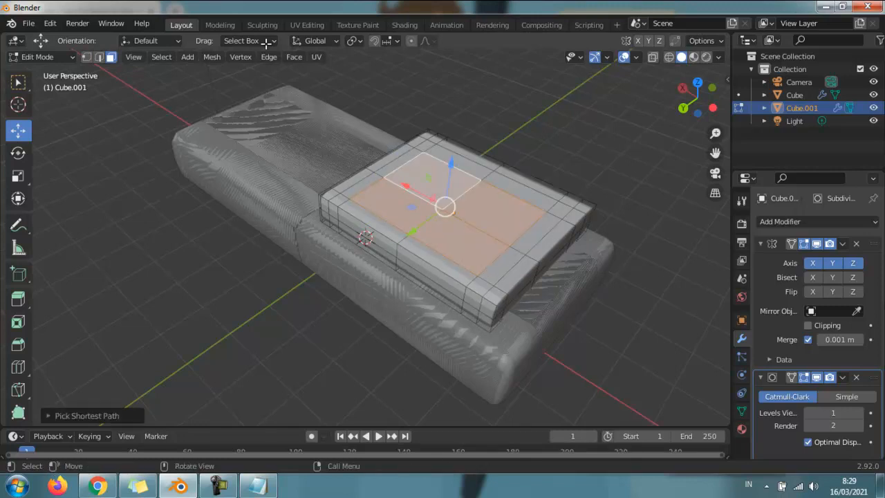
pyautogui.hotkey('alt', 'a')
# Inset the large top face in the slab's positive X, positive Y quarter twice, the second time by about 0.10 m
pyautogui.click(394, 204)
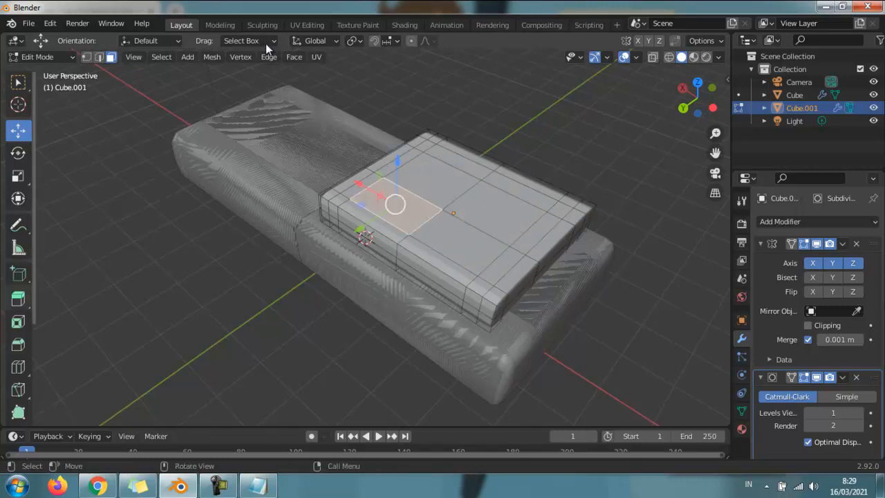
pyautogui.click(18, 322)
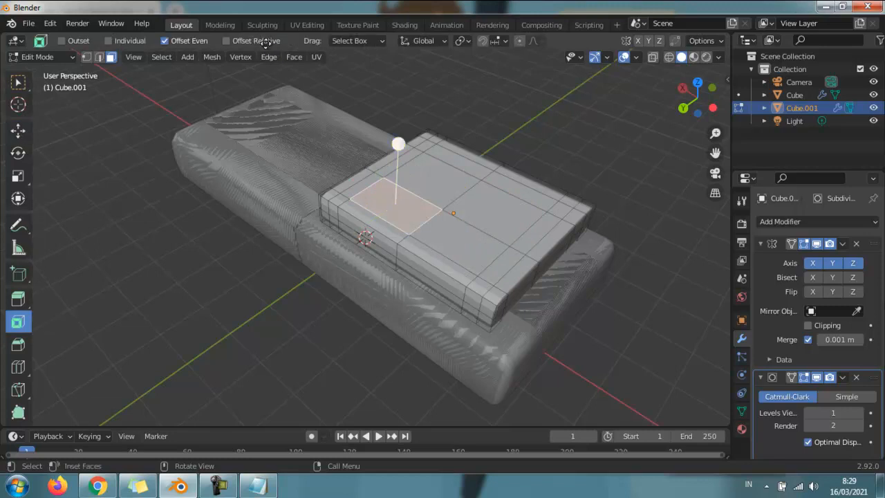
pyautogui.press('i')
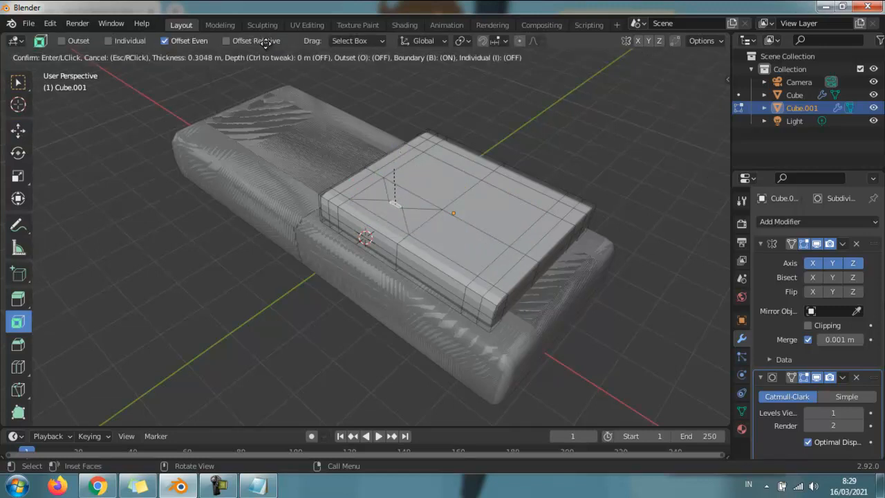
pyautogui.click(265, 42)
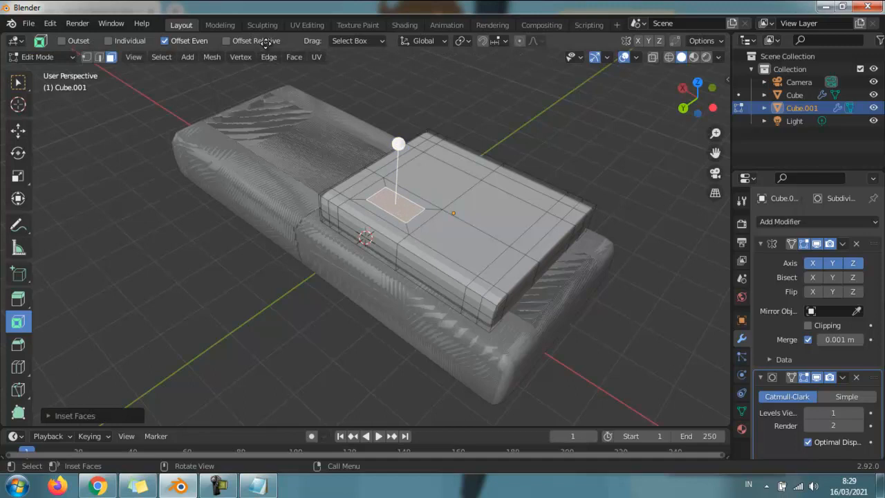
pyautogui.press('i')
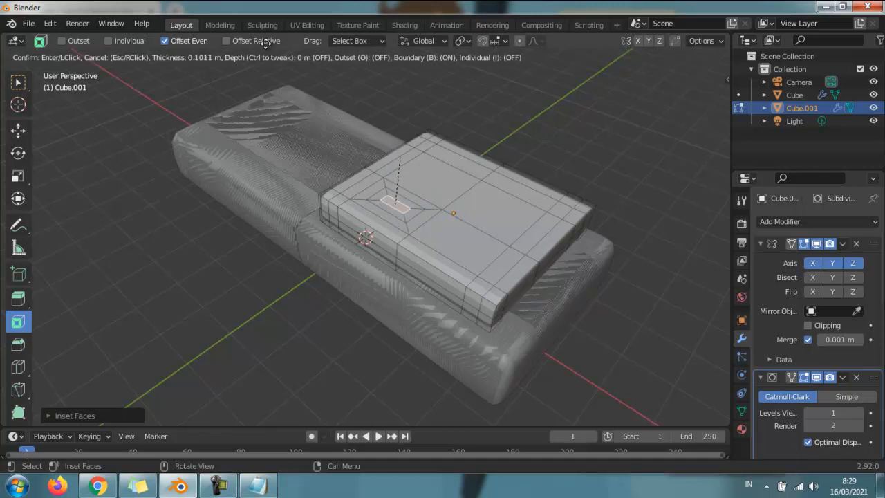
pyautogui.click(265, 43)
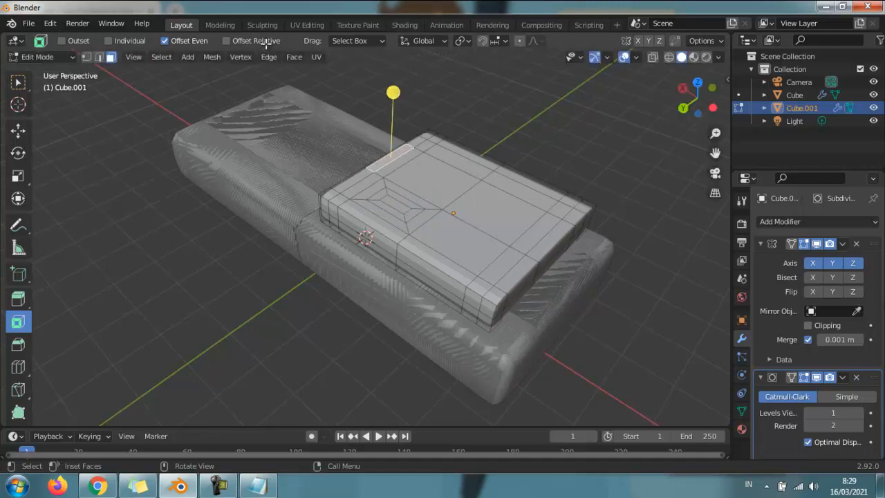
pyautogui.hotkey('ctrl', 'z')
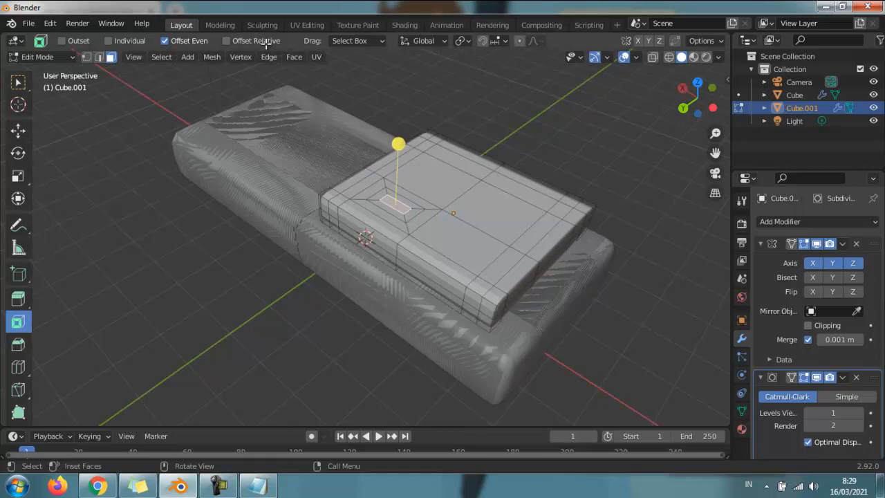
# Raise the small inset face slightly along Z to form mirrored bumps on the slab, and clear the selection
pyautogui.click(18, 131)
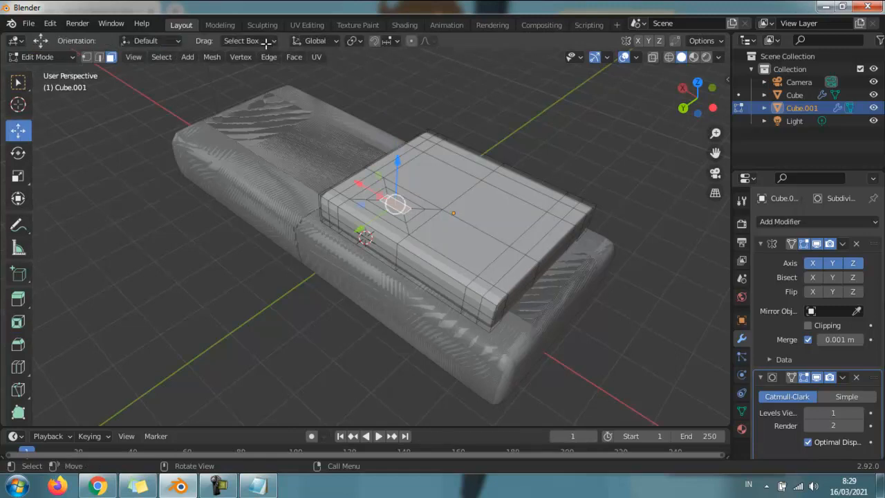
pyautogui.moveTo(397, 161)
pyautogui.mouseDown()
pyautogui.moveTo(398, 143)
pyautogui.moveTo(398, 159)
pyautogui.moveTo(398, 151)
pyautogui.mouseUp()
pyautogui.hotkey('alt', 'a')
pyautogui.scroll(1, 366, 237)
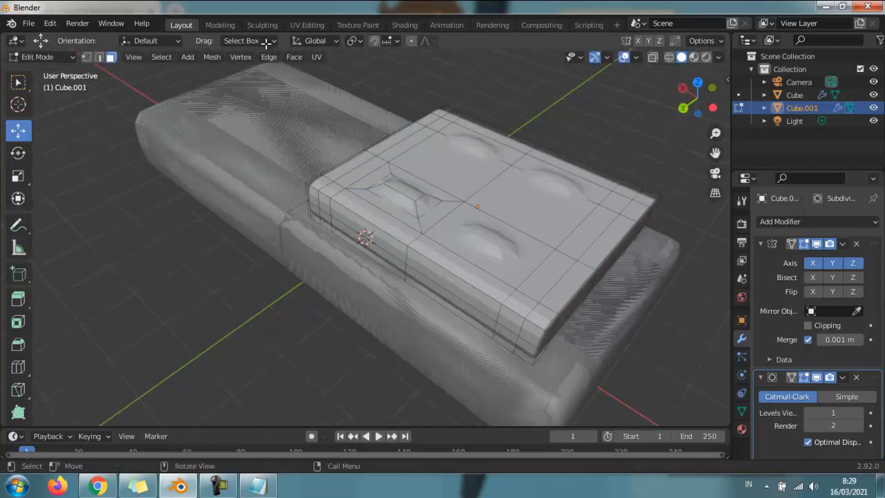
pyautogui.press('w')
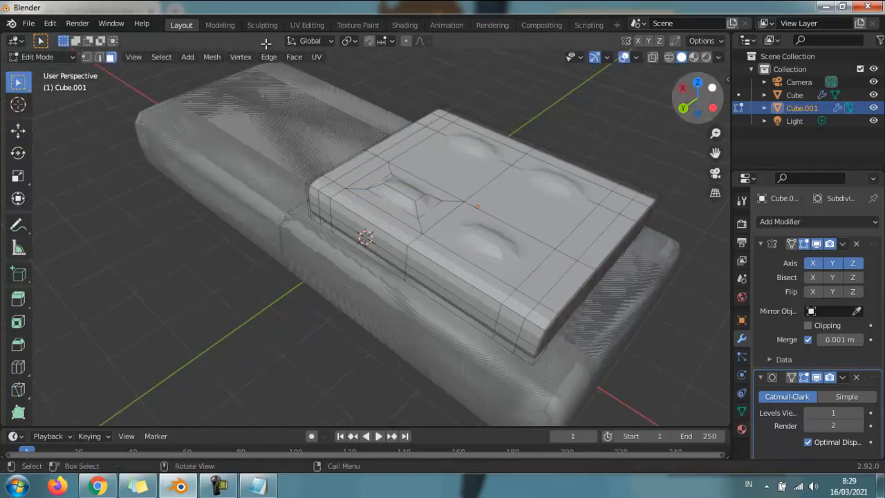
# Return to Object Mode and shade the cushion slab smooth
pyautogui.click(46, 58)
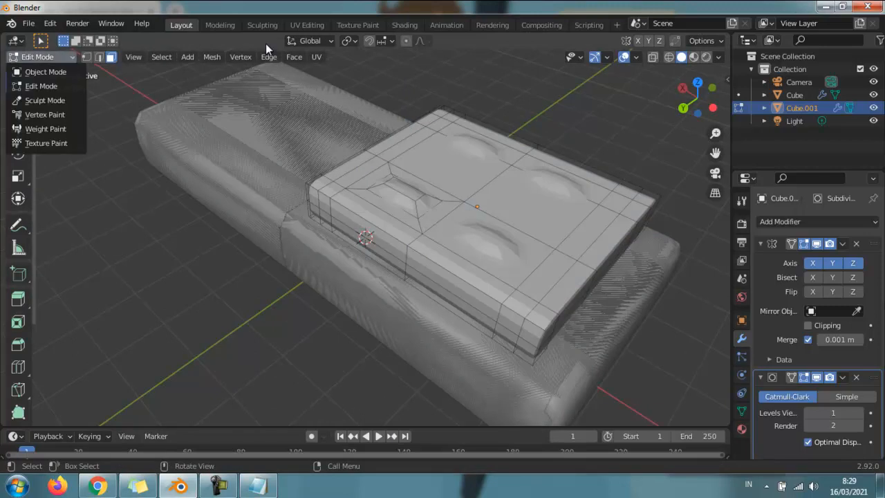
pyautogui.click(47, 72)
pyautogui.click(532, 97)
pyautogui.click(475, 200)
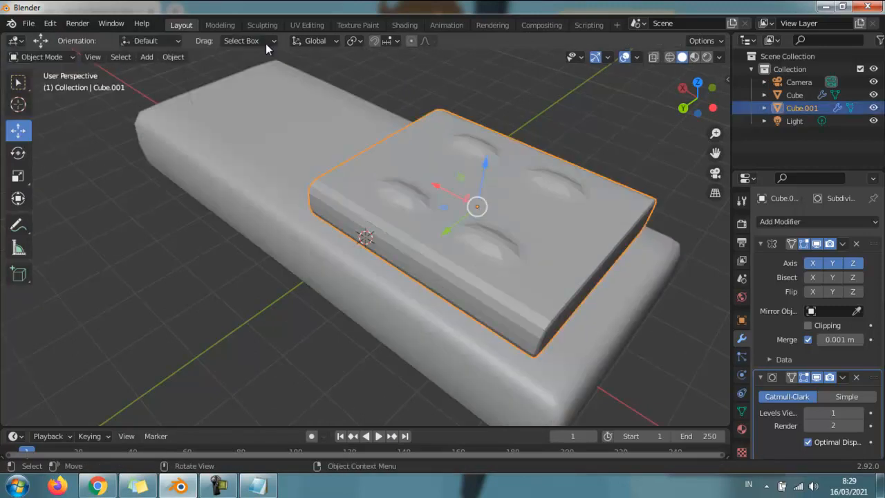
pyautogui.rightClick(475, 200)
pyautogui.click(475, 200)
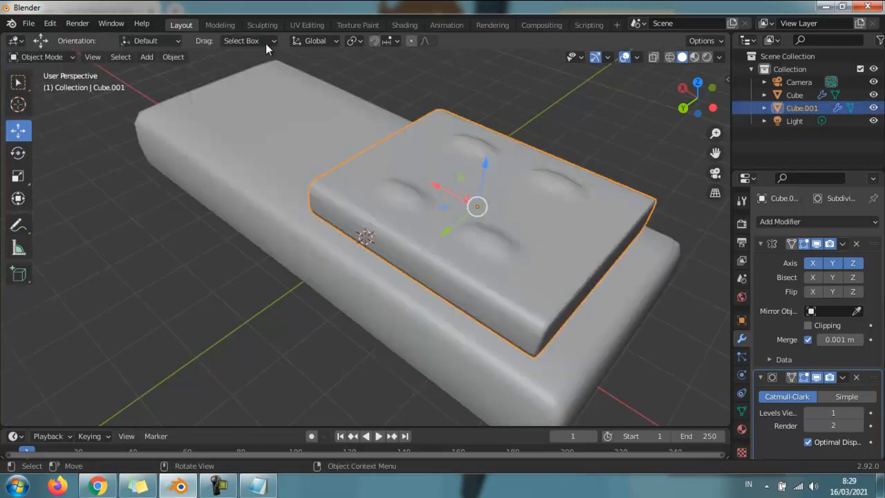
pyautogui.click(532, 97)
pyautogui.scroll(-2, 532, 97)
pyautogui.moveTo(484, 207)
pyautogui.mouseDown(button='middle')
pyautogui.moveTo(541, 159)
pyautogui.moveTo(539, 195)
pyautogui.mouseUp(button='middle')
# Scale the cushion slab down along Z to make it thinner, keeping it selected
pyautogui.click(476, 200)
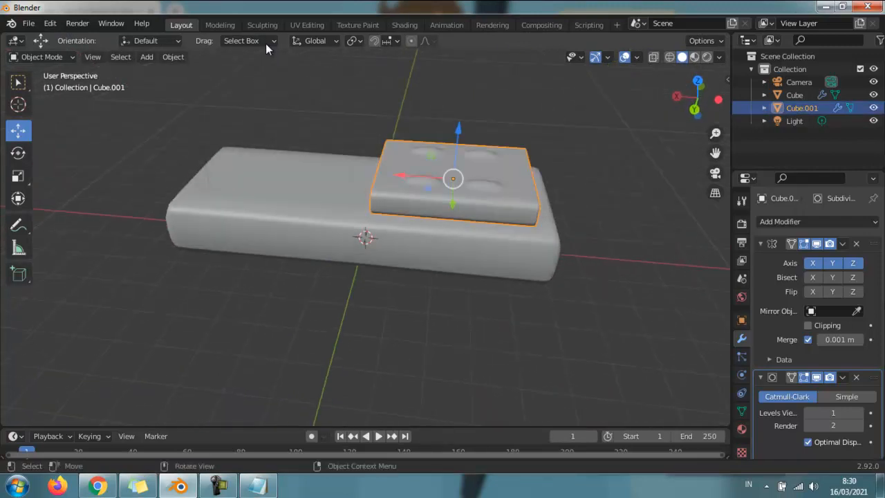
pyautogui.scroll(1, 475, 200)
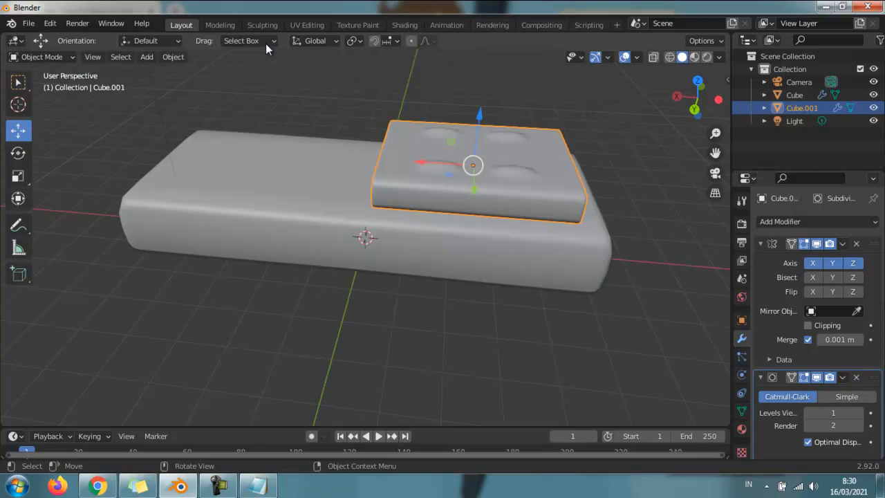
pyautogui.click(18, 177)
pyautogui.moveTo(479, 118); pyautogui.dragTo(480, 142)
pyautogui.click(18, 82)
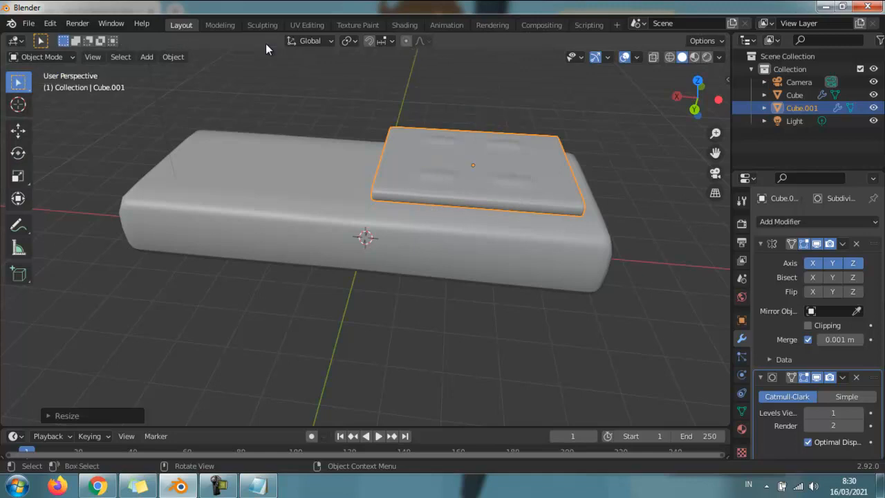
pyautogui.click(290, 103)
pyautogui.hotkey('ctrl', 'z')
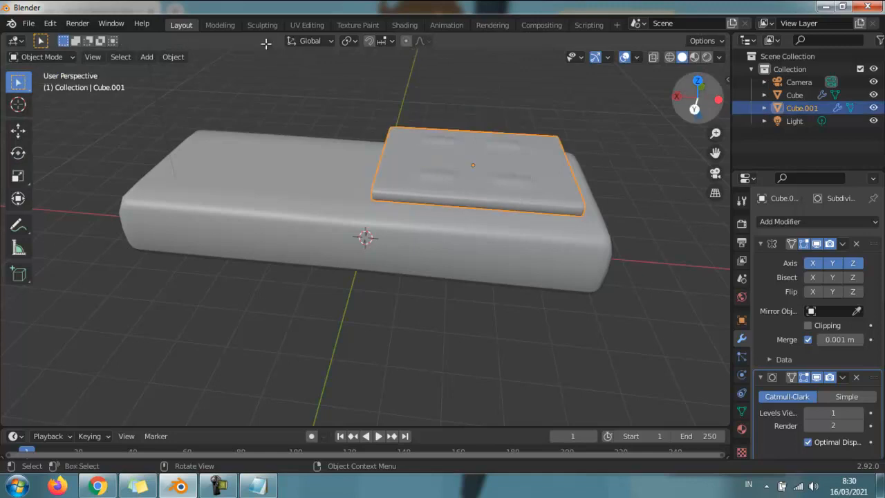
# Lower the cushion slab along Z in a side view so it rests on the base block, keeping it selected
pyautogui.click(719, 99)
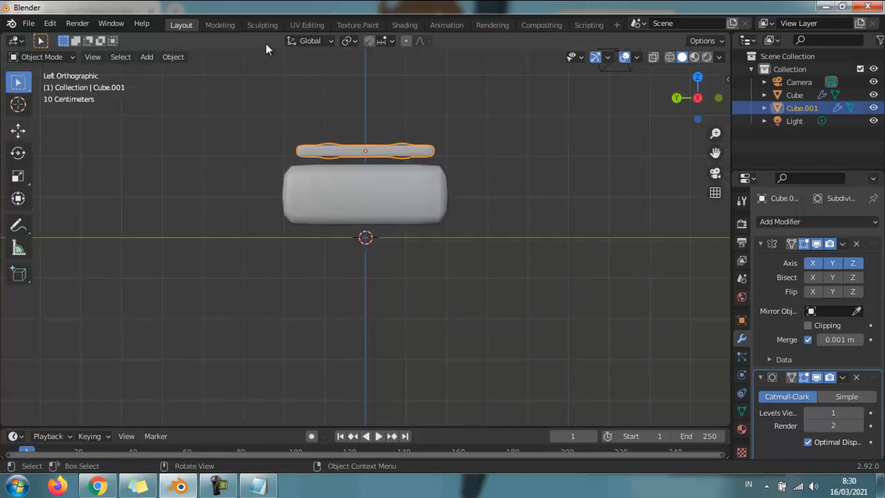
pyautogui.click(18, 131)
pyautogui.moveTo(365, 98); pyautogui.dragTo(365, 109)
pyautogui.moveTo(365, 109)
pyautogui.mouseDown(button='middle')
pyautogui.moveTo(417, 146)
pyautogui.moveTo(470, 225)
pyautogui.moveTo(437, 170)
pyautogui.mouseUp(button='middle')
pyautogui.scroll(2, 470, 225)
pyautogui.click(228, 325)
pyautogui.click(415, 242)
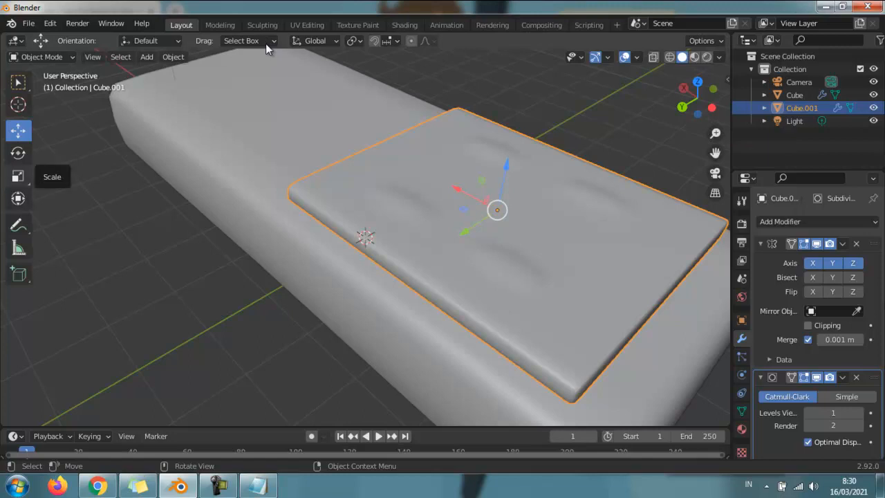
# In Edit Mode, lower the small inset face on the slab's top slightly along Z
pyautogui.click(42, 56)
pyautogui.click(41, 86)
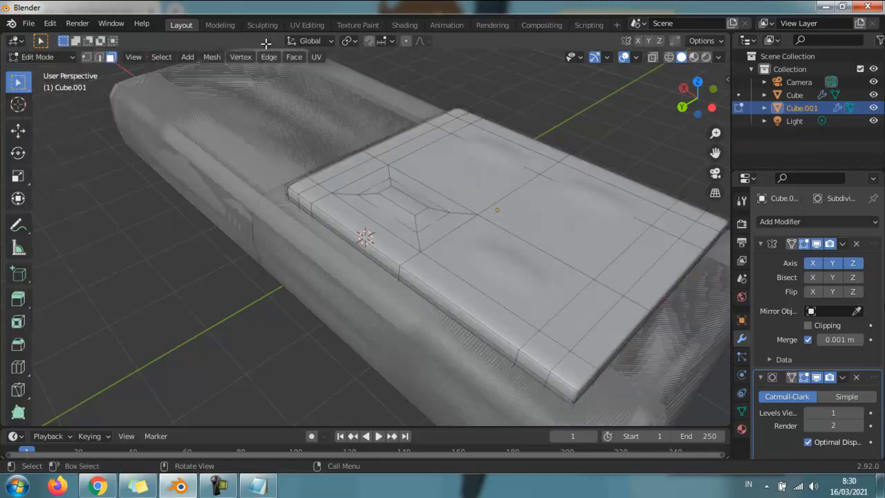
pyautogui.click(403, 200)
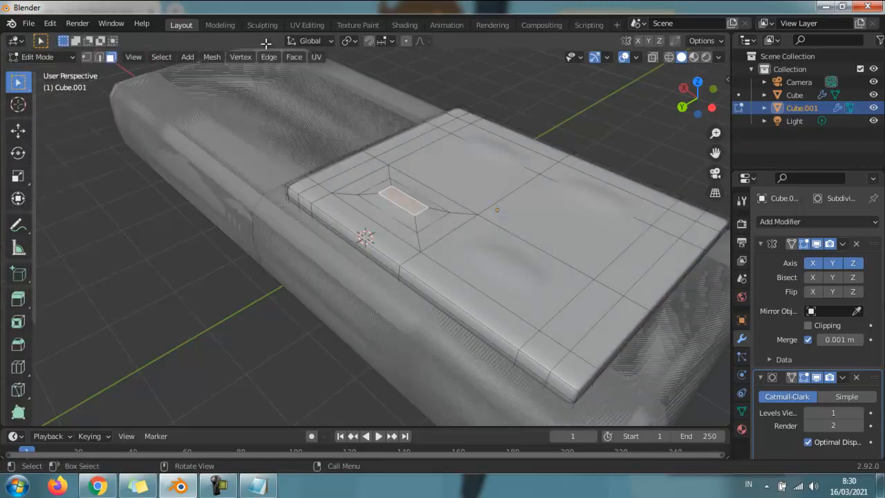
pyautogui.click(18, 129)
pyautogui.moveTo(406, 155)
pyautogui.mouseDown()
pyautogui.moveTo(405, 173)
pyautogui.moveTo(405, 161)
pyautogui.mouseUp()
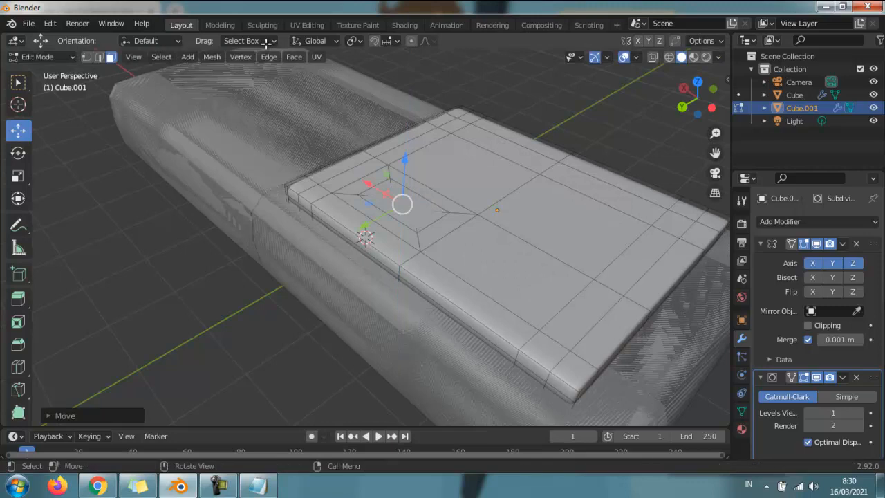
# Raise the four outer frame faces around the inset by about 0.077 m along Z, and clear the selection
pyautogui.click(428, 193)
pyautogui.keyDown('ctrl'); pyautogui.click(440, 228); pyautogui.keyUp('ctrl')
pyautogui.keyDown('ctrl'); pyautogui.click(377, 220); pyautogui.keyUp('ctrl')
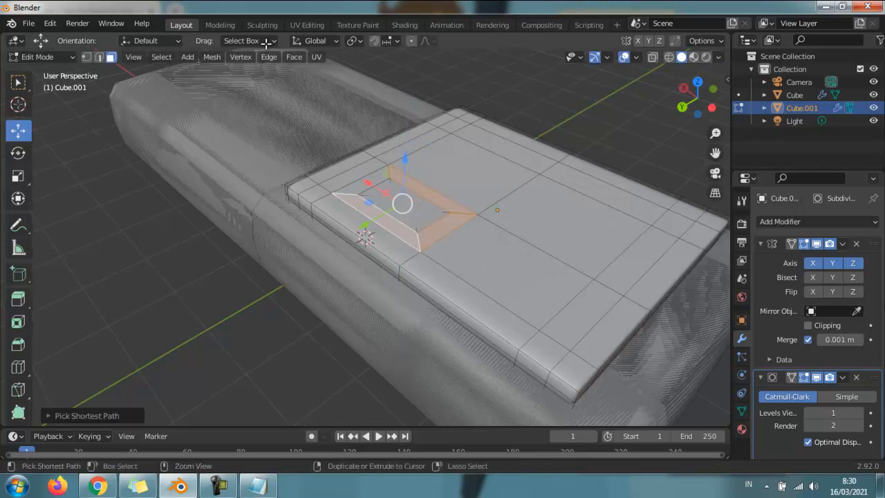
pyautogui.keyDown('ctrl'); pyautogui.click(363, 181); pyautogui.keyUp('ctrl')
pyautogui.press('g')
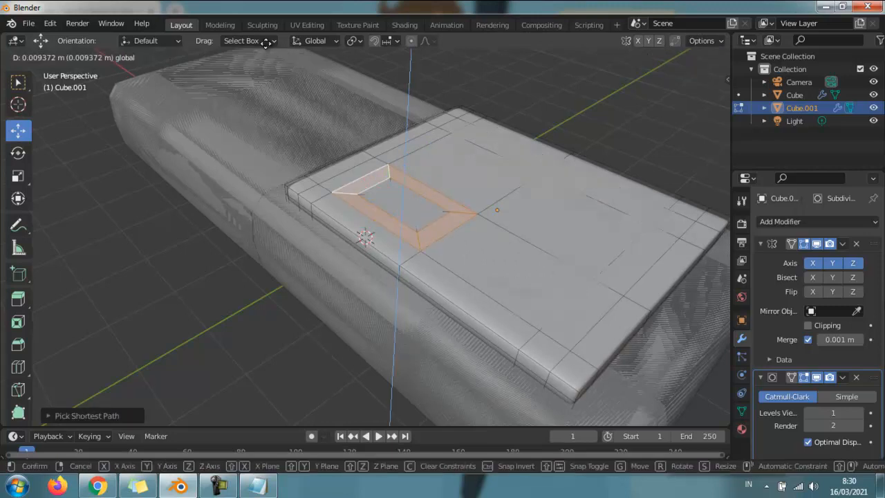
pyautogui.press('z')
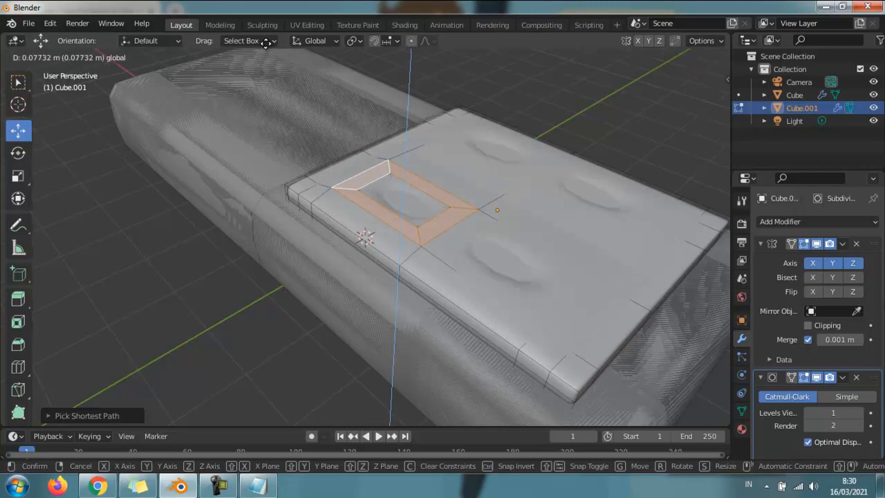
pyautogui.click(266, 43)
pyautogui.hotkey('alt', 'a')
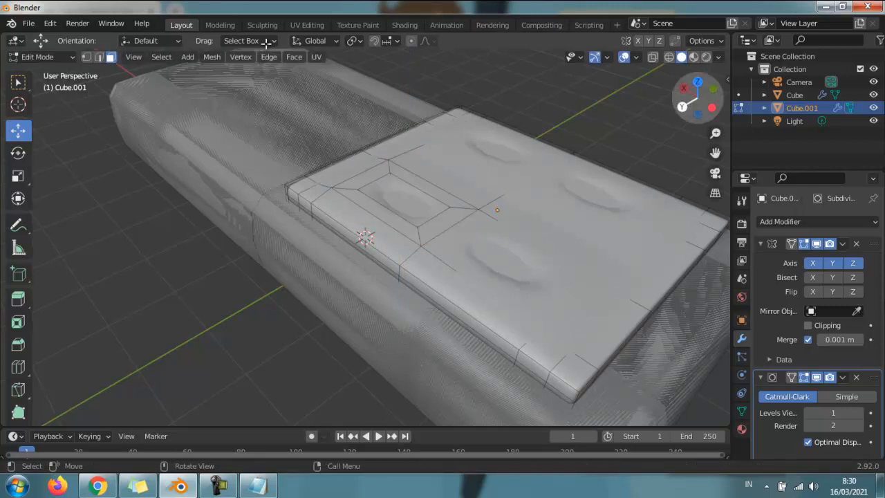
# Select the four frame faces around the dimple on the cushion slab's top and raise them slightly along Z
pyautogui.click(364, 178)
pyautogui.keyDown('ctrl'); pyautogui.click(427, 187); pyautogui.keyUp('ctrl')
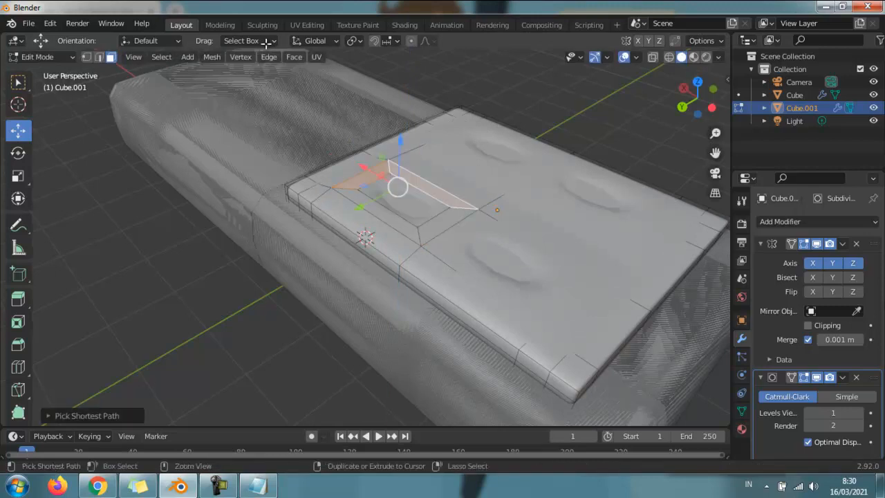
pyautogui.keyDown('ctrl'); pyautogui.click(443, 222); pyautogui.keyUp('ctrl')
pyautogui.keyDown('ctrl'); pyautogui.click(383, 212); pyautogui.keyUp('ctrl')
pyautogui.moveTo(406, 153); pyautogui.dragTo(406, 149)
# Scale down the small recessed face inside the cushion's dimple, including along Y, to make the dimple narrower
pyautogui.click(411, 188)
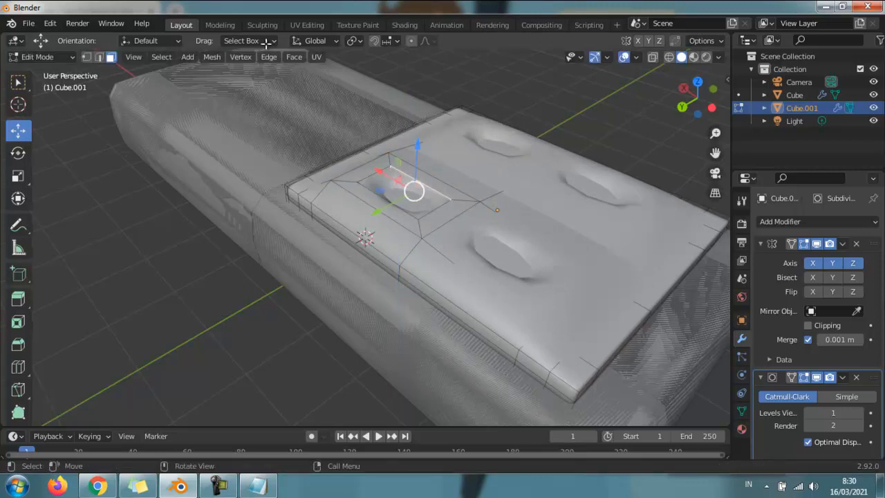
pyautogui.hotkey('ctrl', 'z')
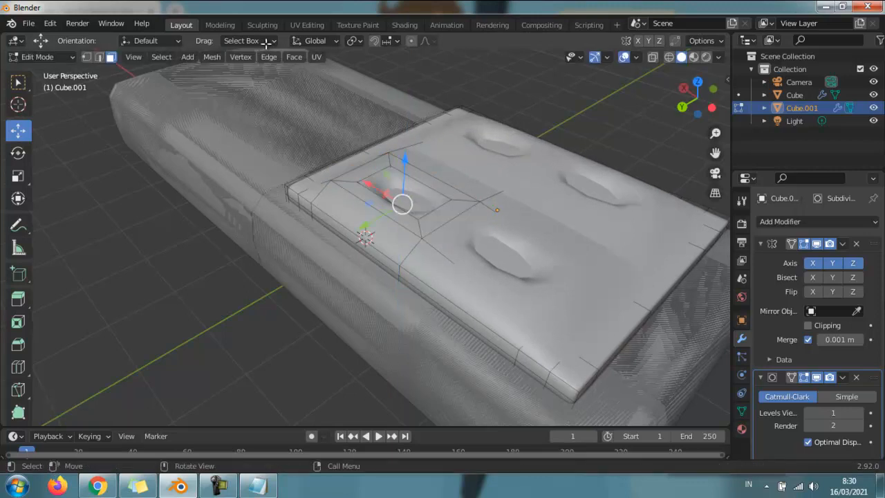
pyautogui.scroll(1, 266, 44)
pyautogui.hotkey('alt', 'a')
pyautogui.hotkey('ctrl', 'z')
pyautogui.hotkey('ctrl', 'z')
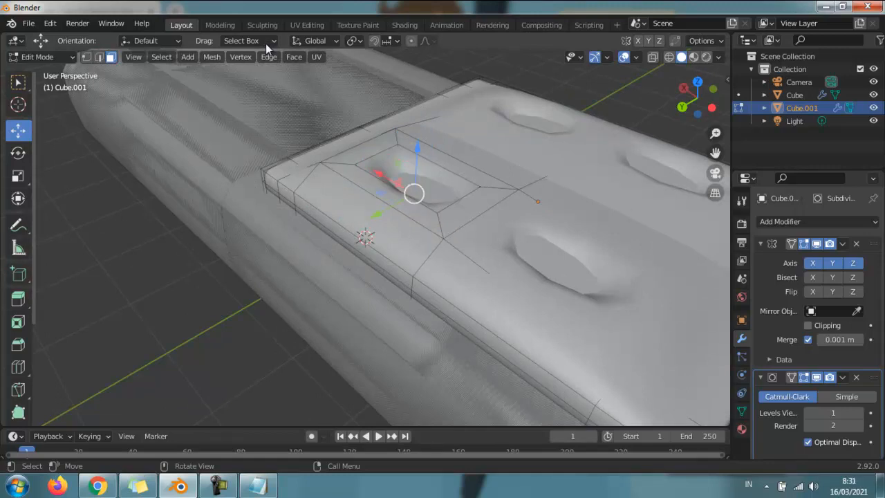
pyautogui.hotkey('shift', 'space')
pyautogui.press('s')
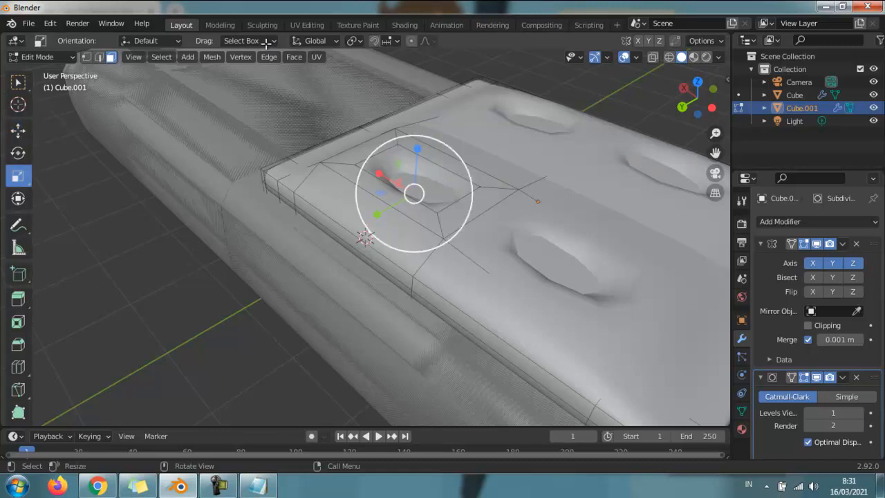
pyautogui.moveTo(398, 164); pyautogui.dragTo(428, 222)
pyautogui.press('s')
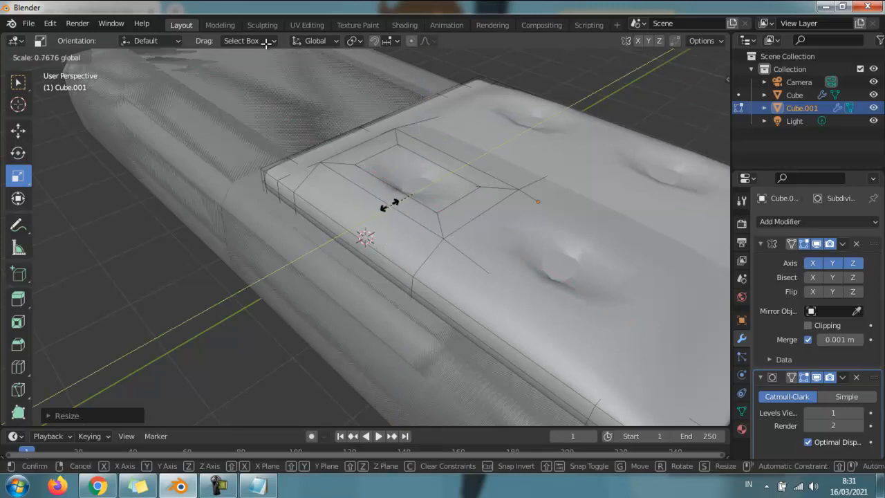
pyautogui.click(426, 189)
# Check the cushion's profile from the side, return to Object Mode and clear the selection
pyautogui.scroll(-5, 389, 207)
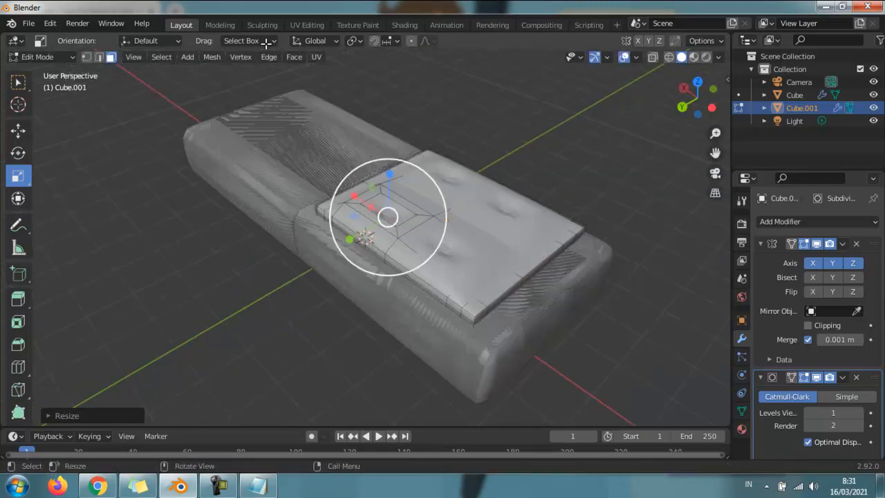
pyautogui.moveTo(266, 43); pyautogui.dragTo(267, 43, button='middle')
pyautogui.scroll(1, 266, 43)
pyautogui.scroll(1, 267, 43)
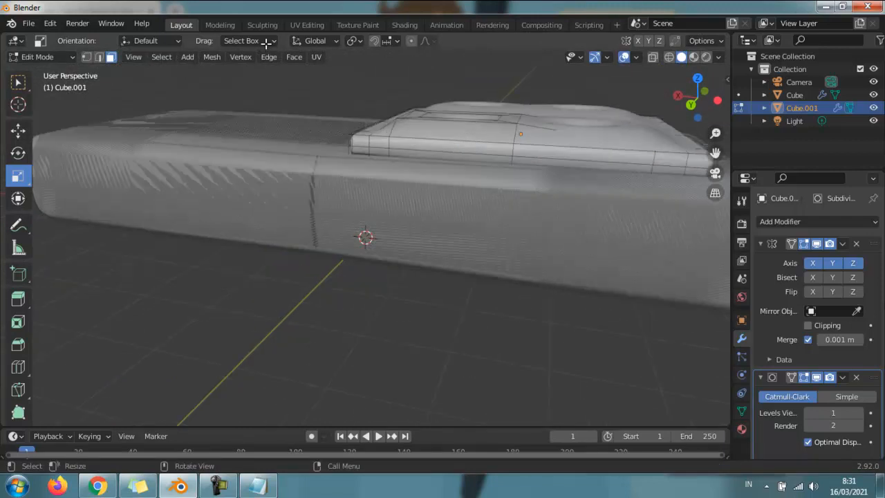
pyautogui.scroll(-3, 267, 43)
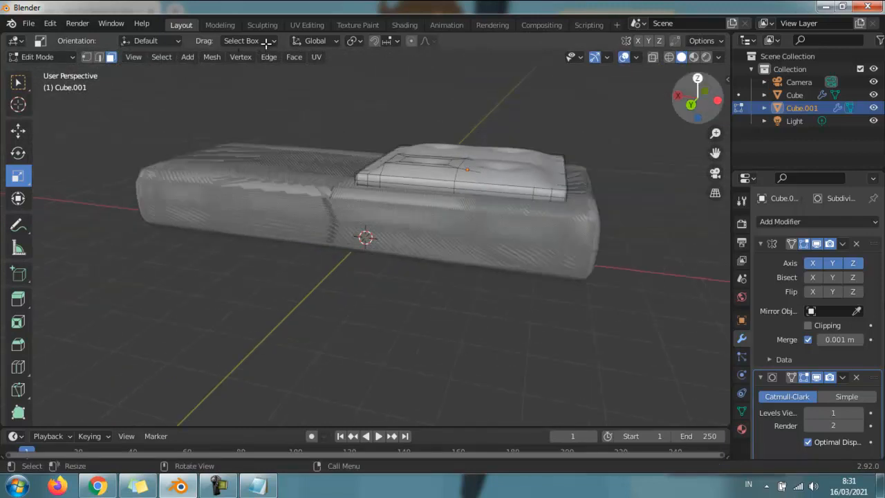
pyautogui.press('w')
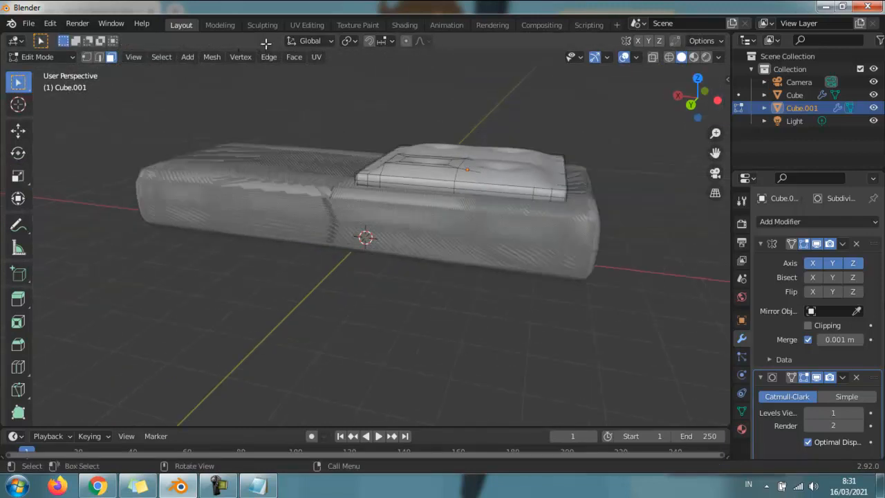
pyautogui.click(494, 187)
pyautogui.click(41, 58)
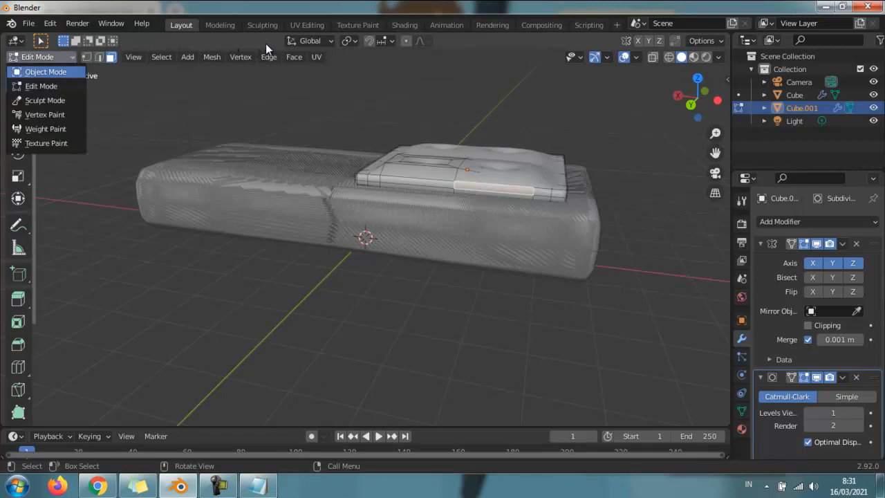
pyautogui.click(45, 72)
pyautogui.click(290, 110)
# Copy and paste the cushion slab, move the copy along X onto the other half of the base block, and clear the selection
pyautogui.click(460, 174)
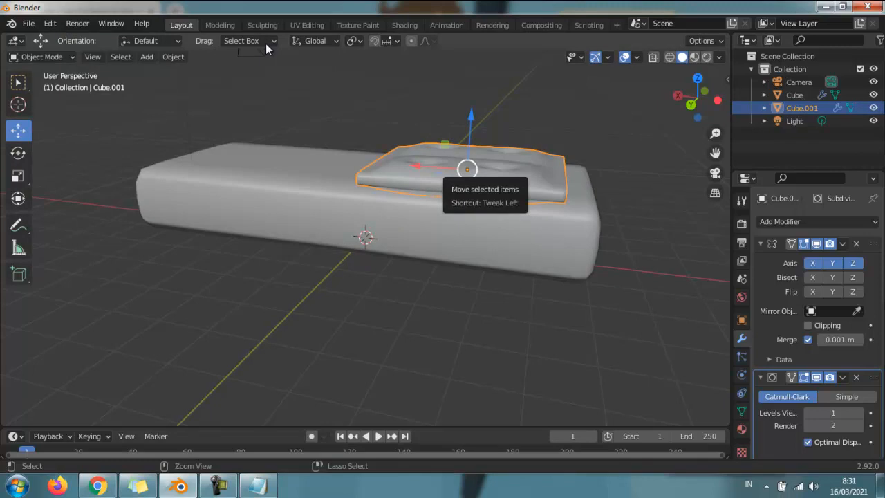
pyautogui.hotkey('ctrl', 'c')
pyautogui.hotkey('ctrl', 'v')
pyautogui.press('g')
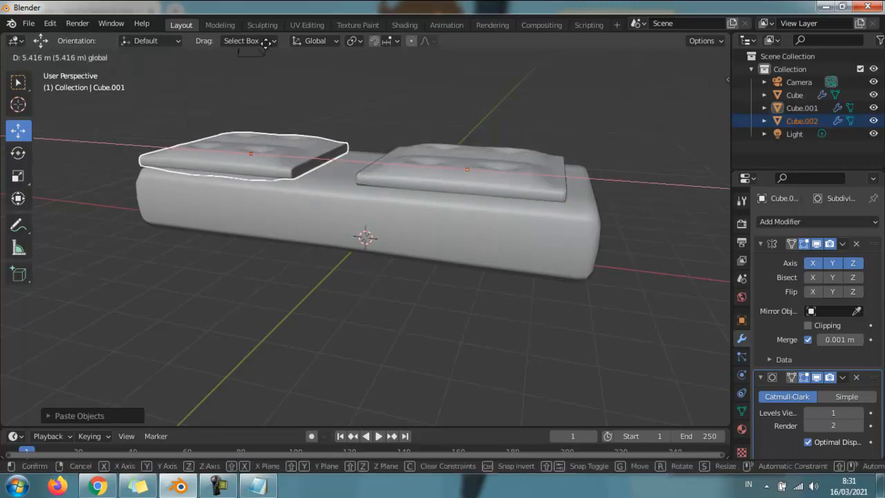
pyautogui.click(265, 43)
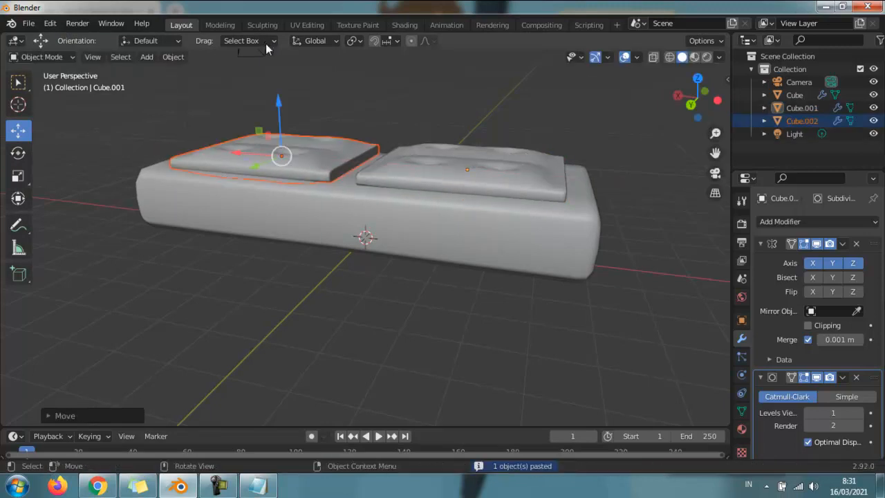
pyautogui.click(266, 83)
pyautogui.scroll(-1, 365, 237)
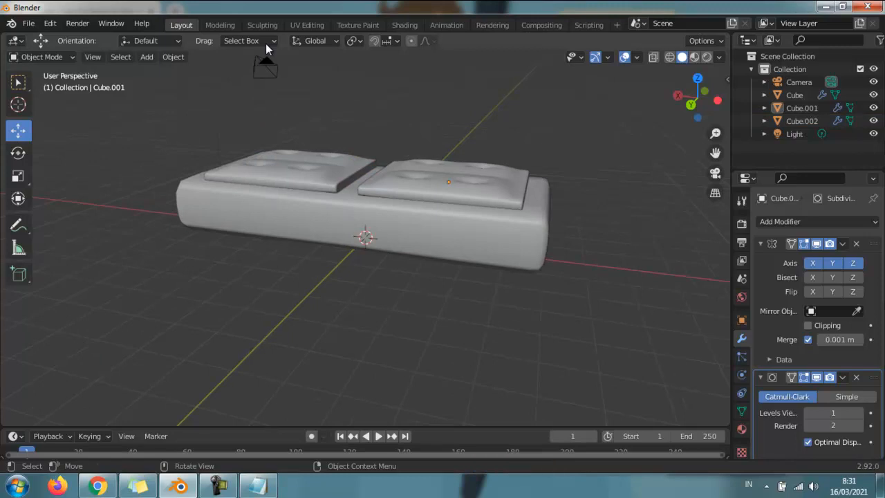
# Save the project as "sofa fix.blend" in the "projek pertemuan 1" folder
pyautogui.hotkey('ctrl', 's')
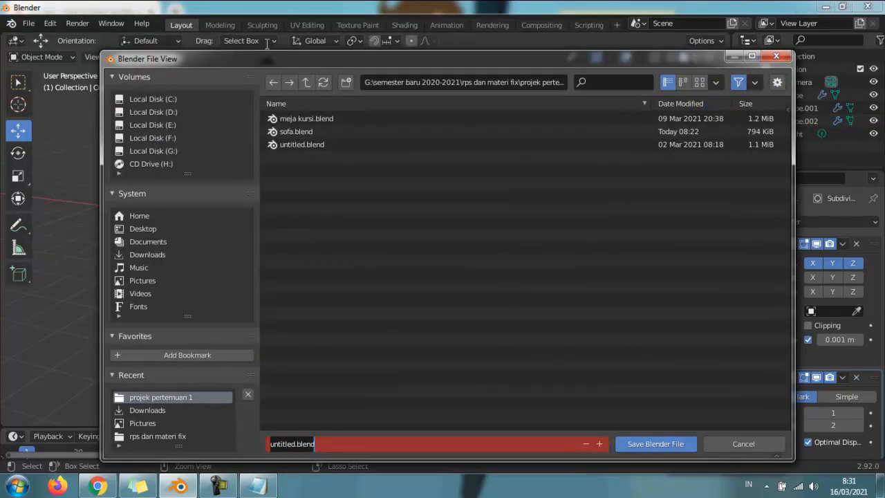
pyautogui.press('Left')
pyautogui.write('soa')
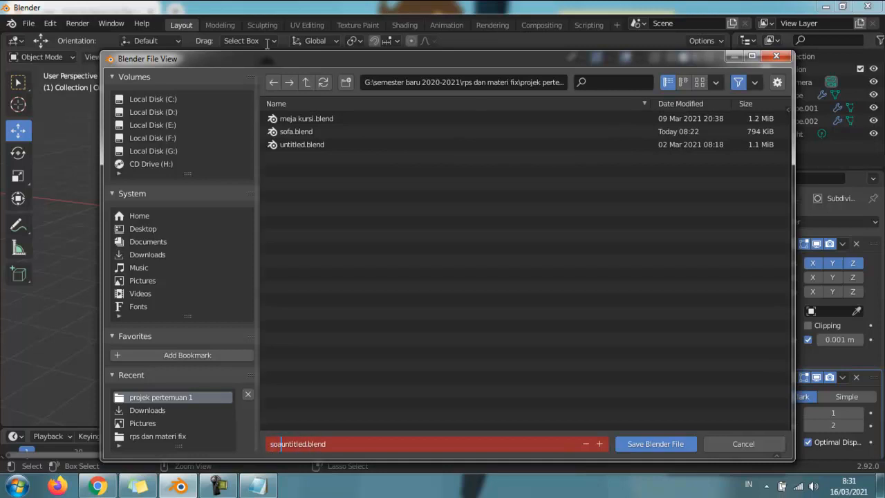
pyautogui.hotkey('ctrl', 'a')
pyautogui.write('sof')
pyautogui.press('Return')
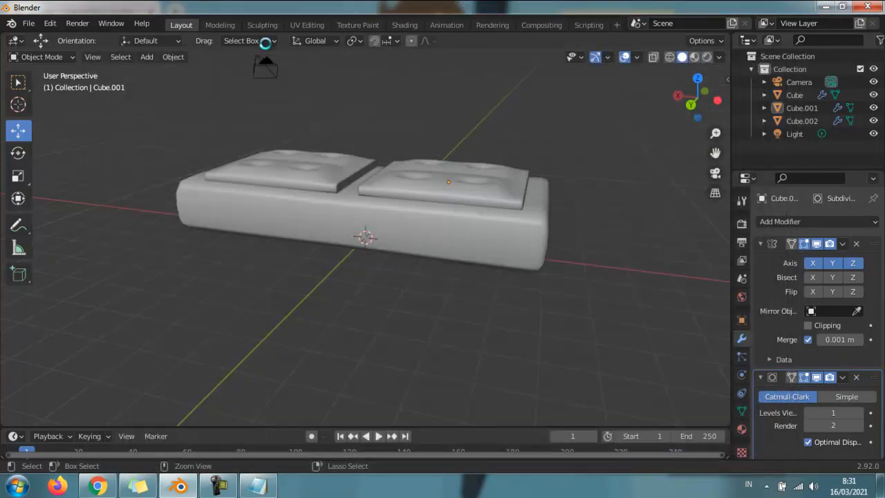
# Add a cube mesh and move it about 7.18 m along X, beyond the end of the base block
pyautogui.scroll(-3, 265, 44)
pyautogui.scroll(3, 266, 43)
pyautogui.moveTo(266, 43); pyautogui.dragTo(281, 59, button='middle')
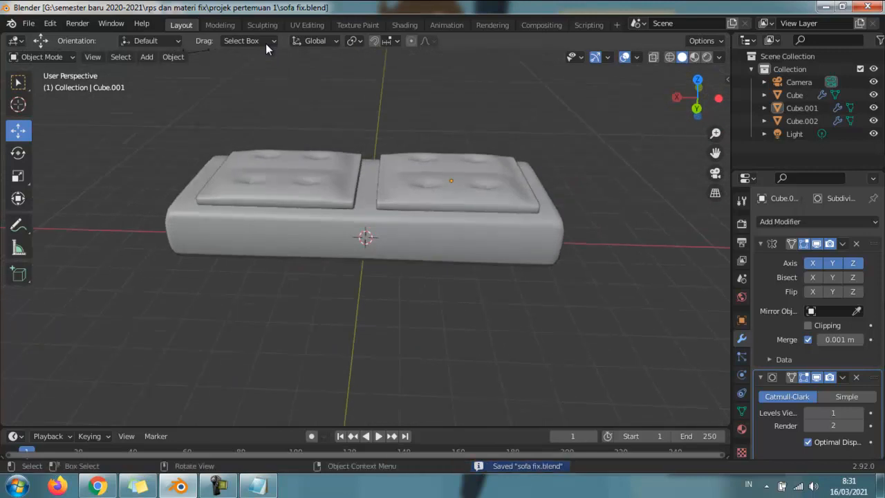
pyautogui.click(415, 239)
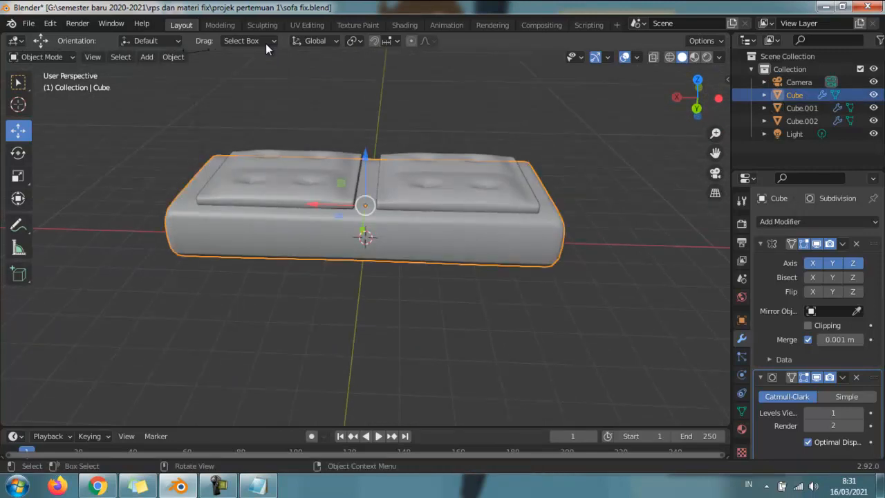
pyautogui.click(147, 58)
pyautogui.moveTo(163, 72)
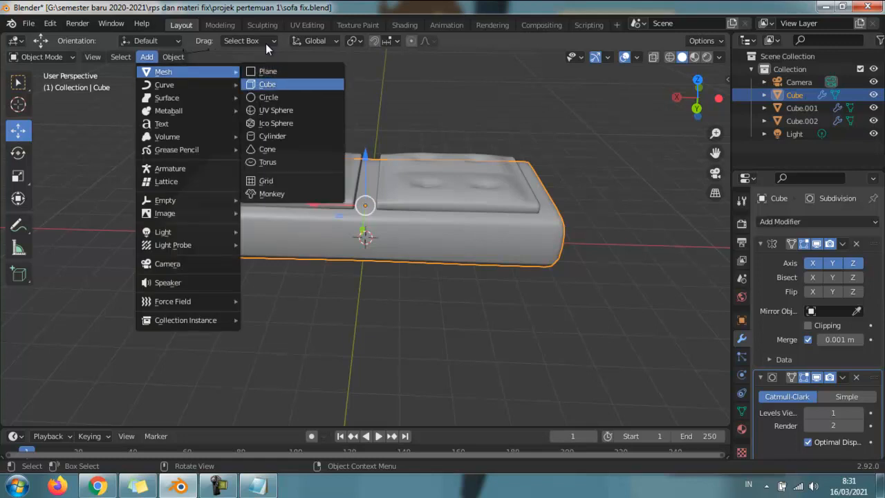
pyautogui.click(267, 83)
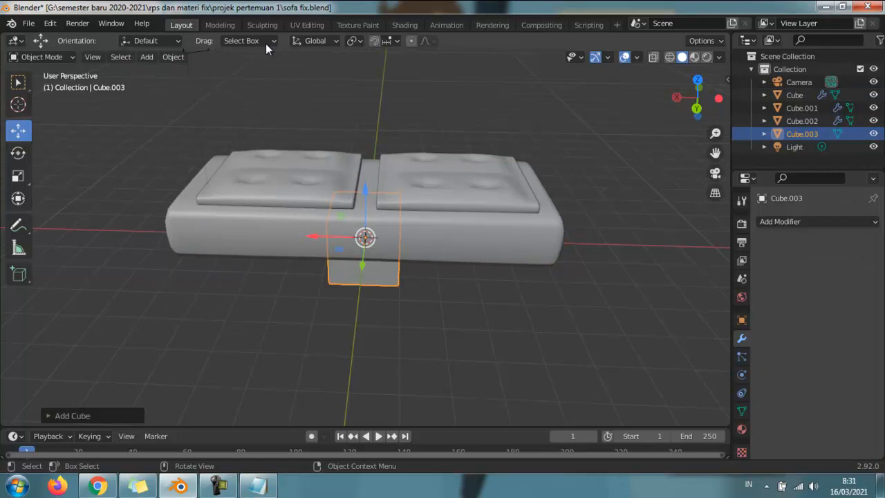
pyautogui.press('g')
pyautogui.press('x')
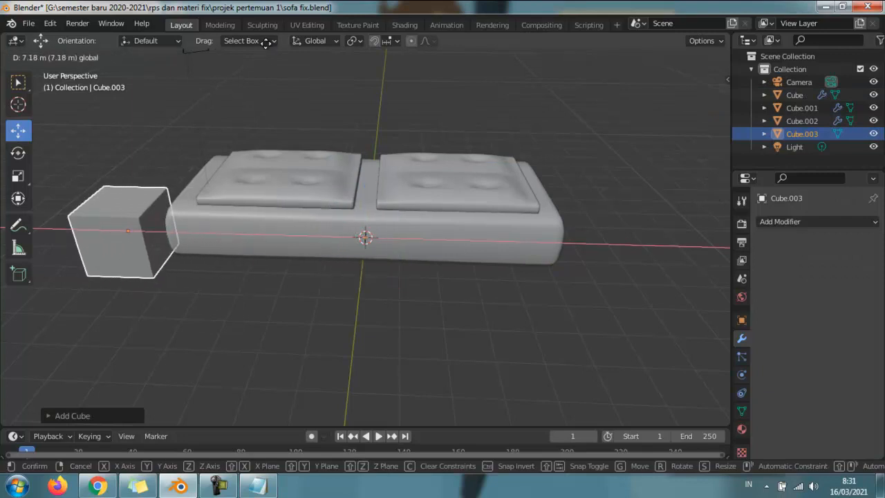
pyautogui.click(266, 43)
# Scale the new cube along X to about 0.51 of its width
pyautogui.click(18, 176)
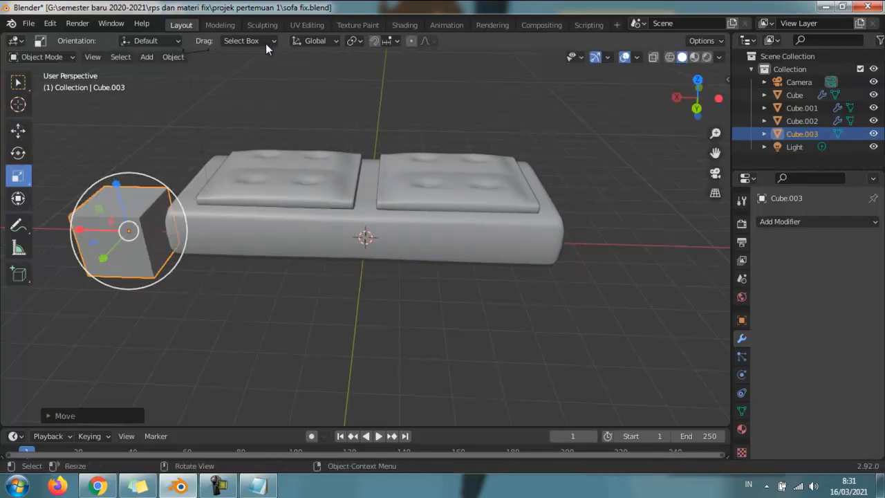
pyautogui.press('s')
pyautogui.press('x')
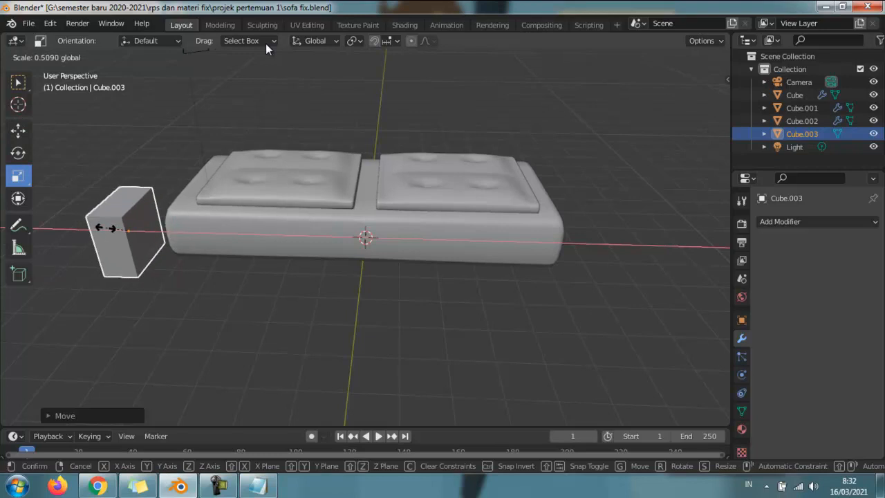
pyautogui.click(265, 44)
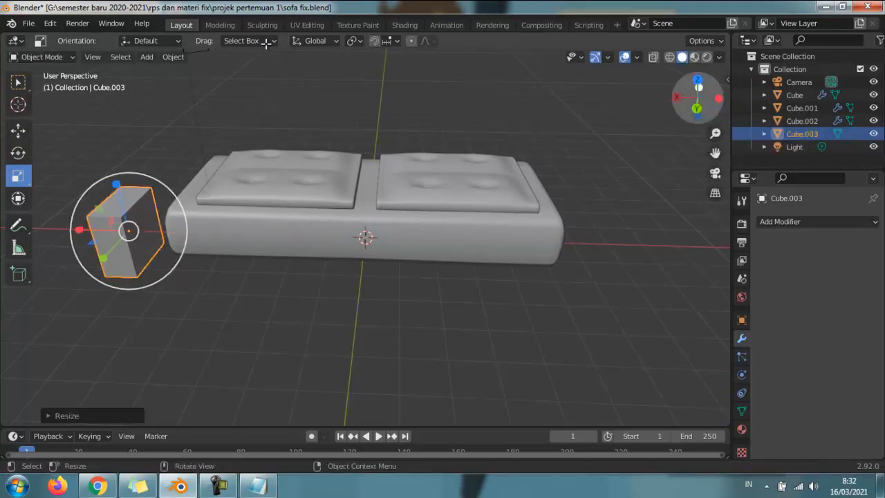
# In top view, move the narrow block along X against the base's end and stretch it along Y to match the base's depth
pyautogui.press('KP_7')
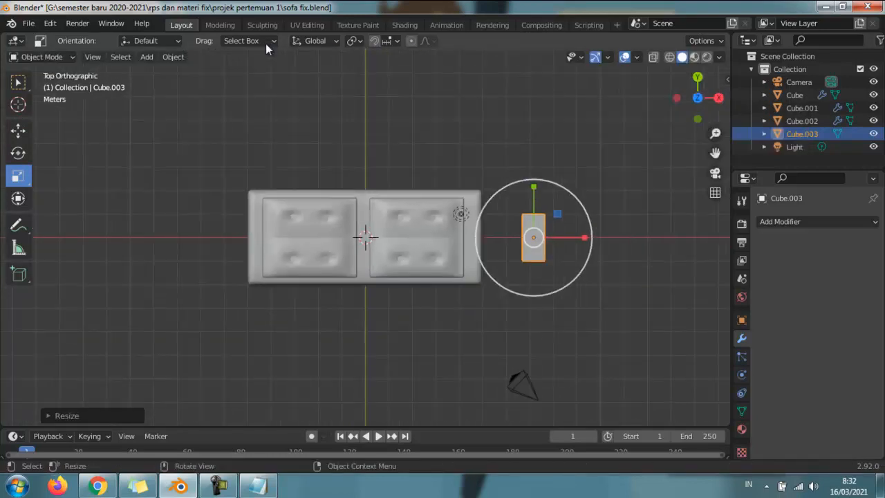
pyautogui.click(18, 131)
pyautogui.moveTo(584, 237); pyautogui.dragTo(545, 237)
pyautogui.click(18, 175)
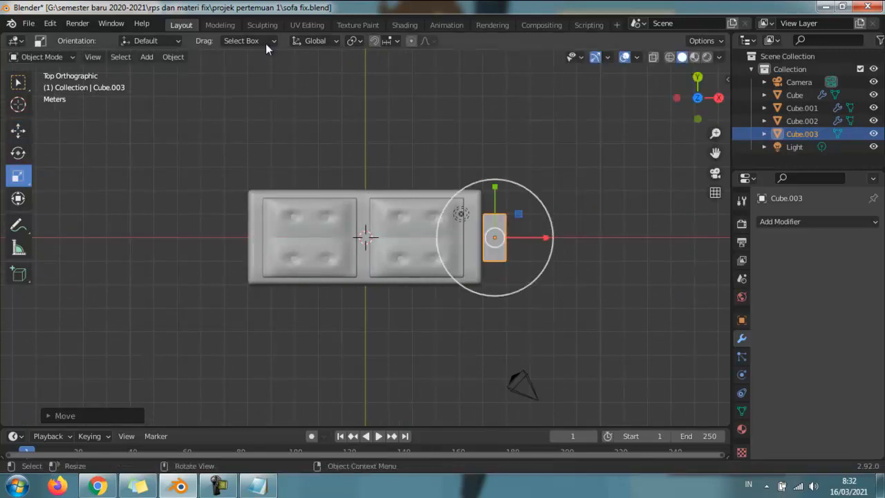
pyautogui.moveTo(494, 188); pyautogui.dragTo(492, 119)
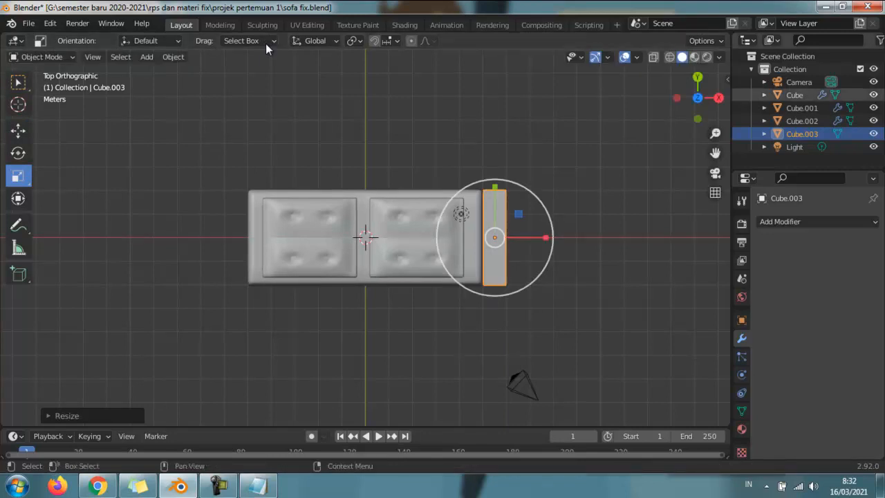
# In front view, raise the armrest block along Z until its top stands above the seat cushions
pyautogui.press('KP_3')
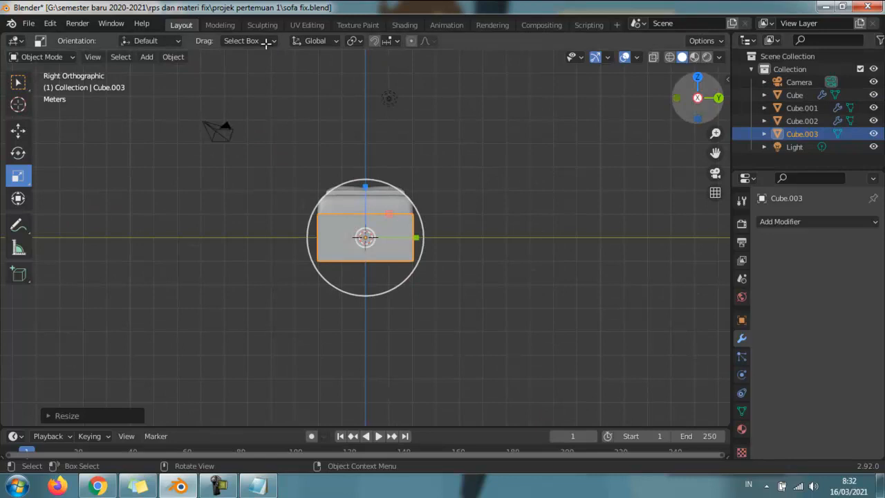
pyautogui.click(676, 97)
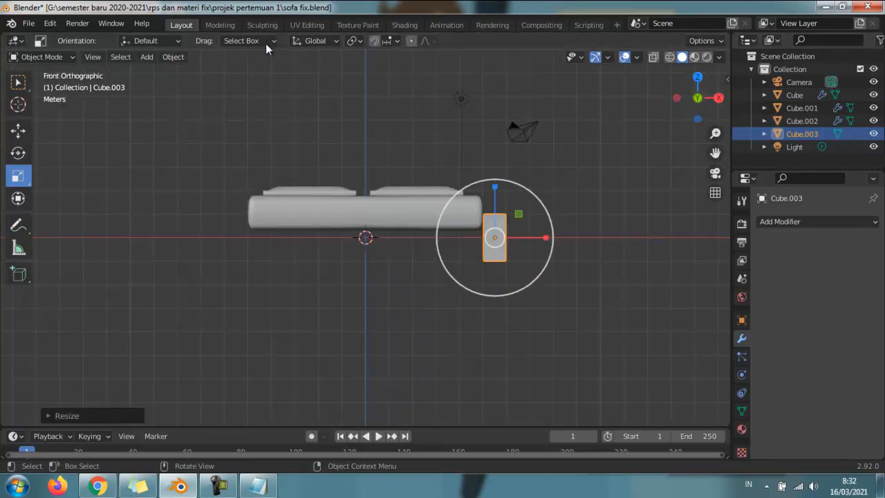
pyautogui.hotkey('shift', 'space')
pyautogui.press('g')
pyautogui.press('g')
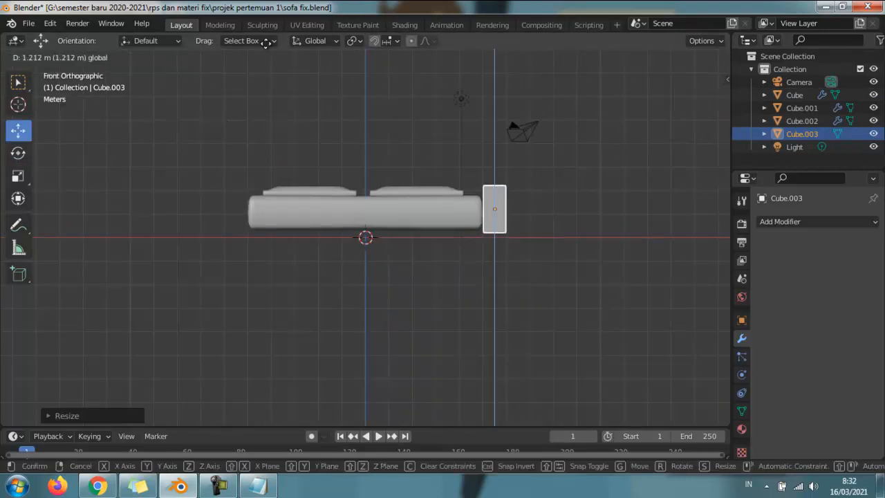
pyautogui.click(267, 46)
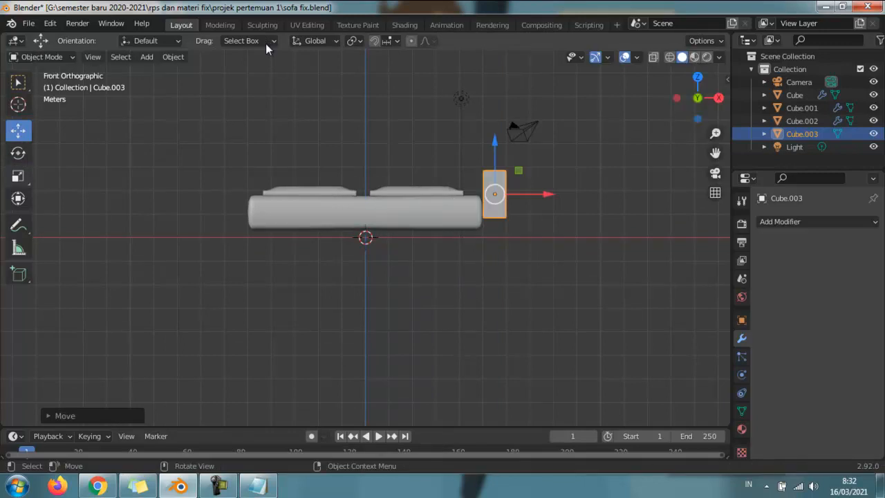
# Scale the armrest block along Z to about 1.41 so its bottom aligns with the base, and activate the Move tool
pyautogui.hotkey('shift', 'space')
pyautogui.press('s')
pyautogui.press('s')
pyautogui.press('z')
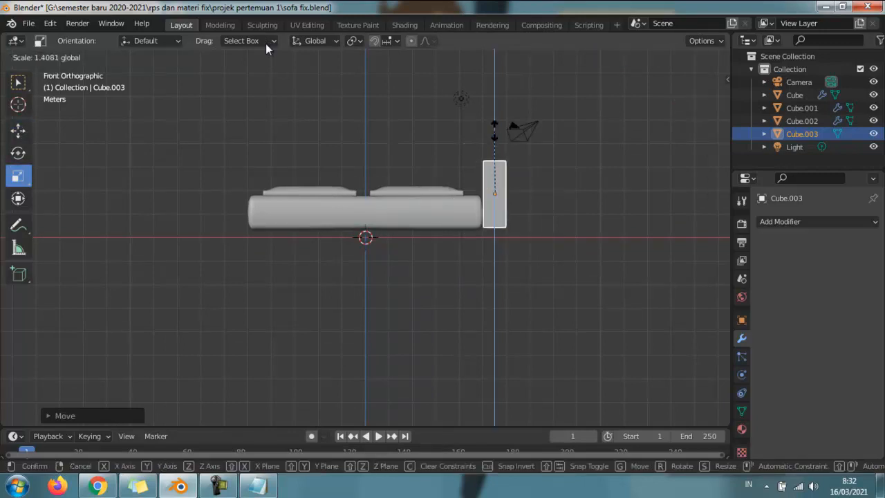
pyautogui.click(266, 44)
pyautogui.hotkey('shift', 'space')
pyautogui.press('g')
pyautogui.press('KP_Add')
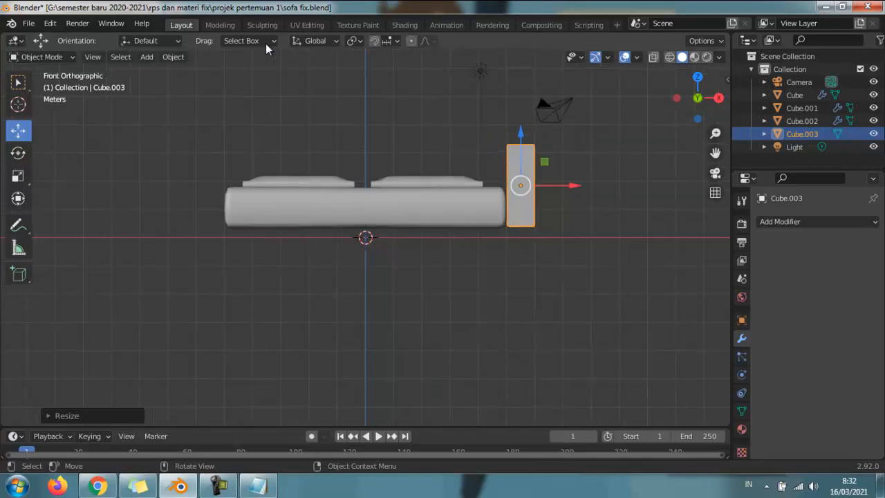
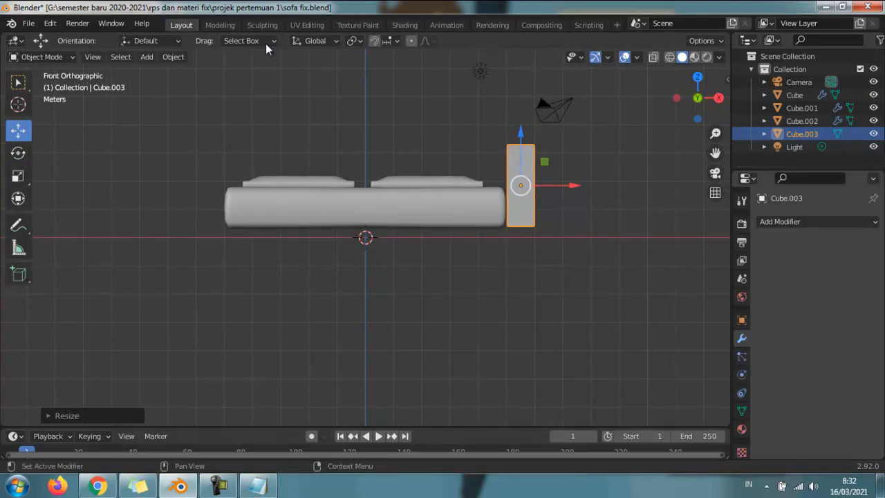
# Add a Mirror modifier to the armrest block with the X, Y and Z axes enabled
pyautogui.click(816, 222)
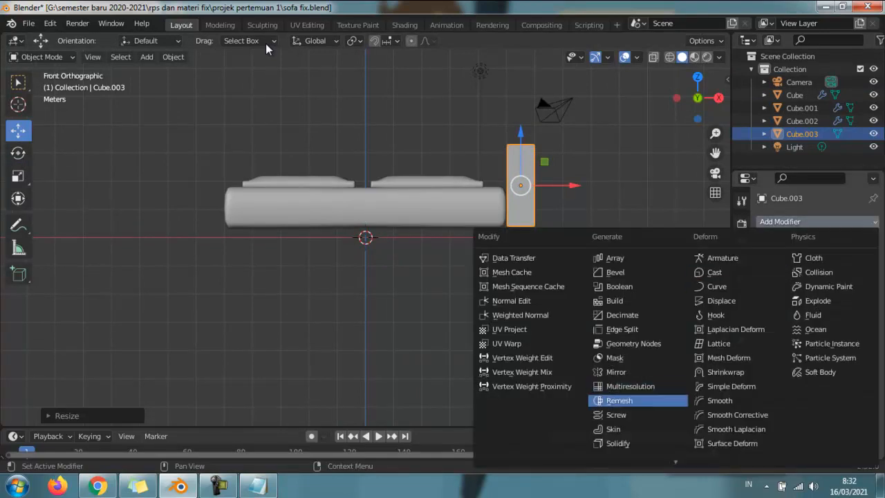
pyautogui.click(616, 372)
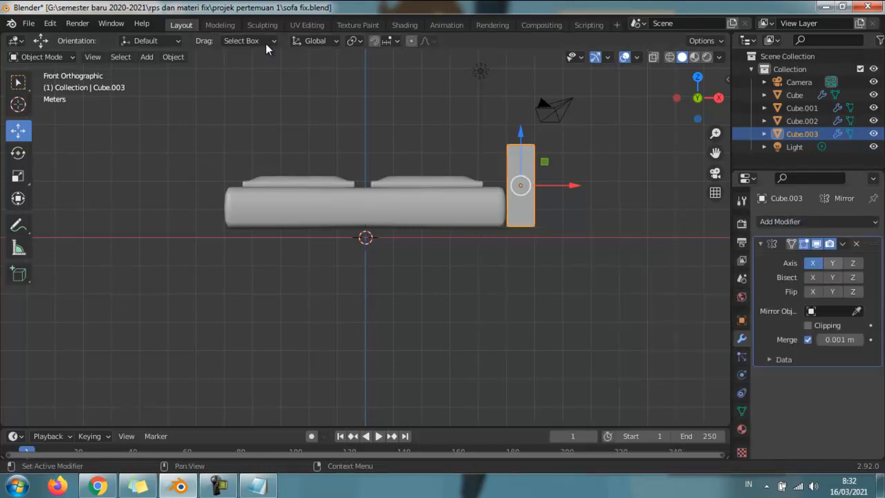
pyautogui.click(853, 263)
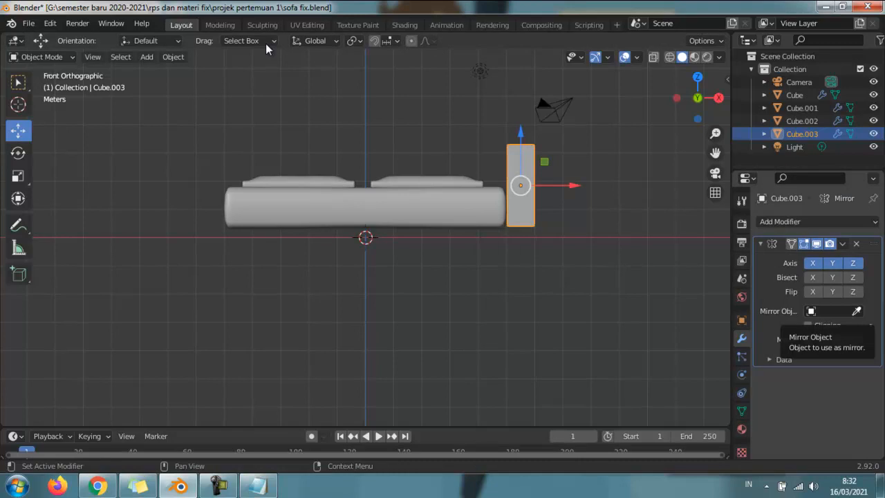
# Set the base block as the mirror object with clipping on, and turn off the Z mirror axis
pyautogui.click(857, 311)
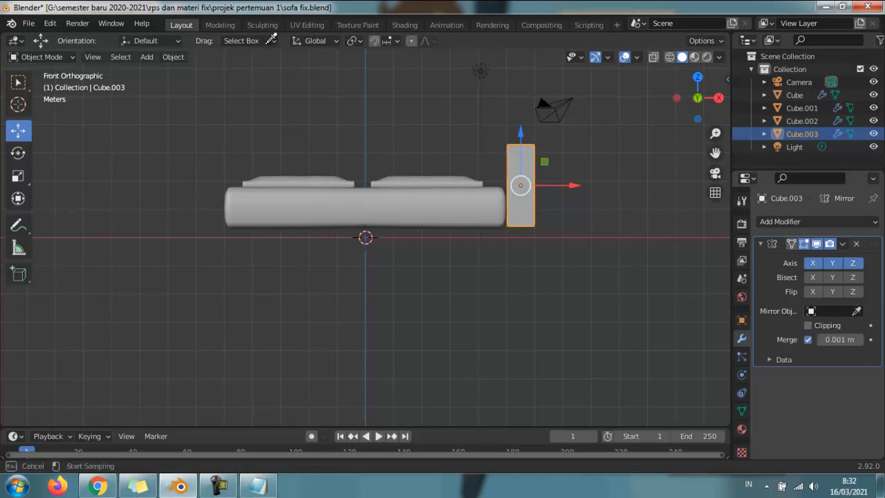
pyautogui.press('Escape')
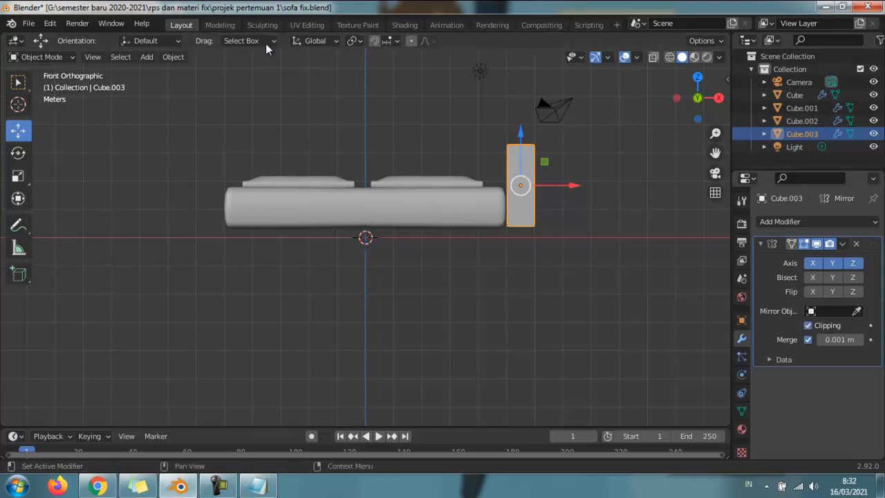
pyautogui.click(856, 311)
pyautogui.click(373, 209)
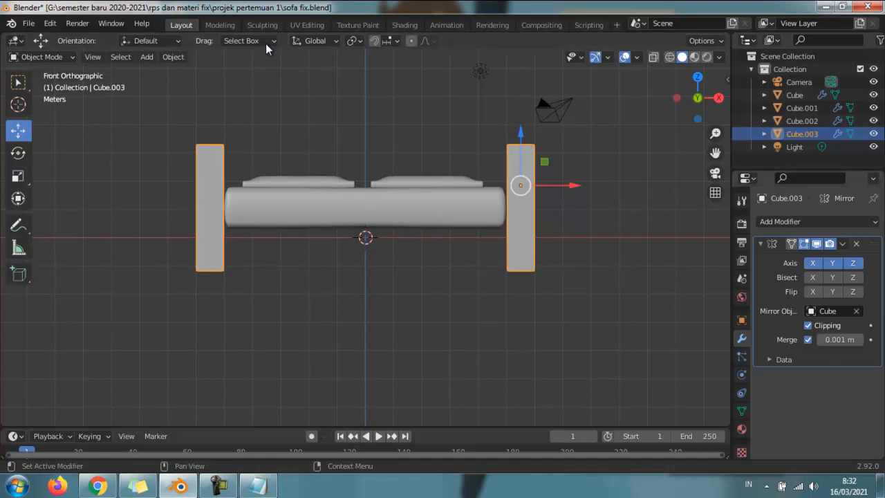
pyautogui.click(852, 263)
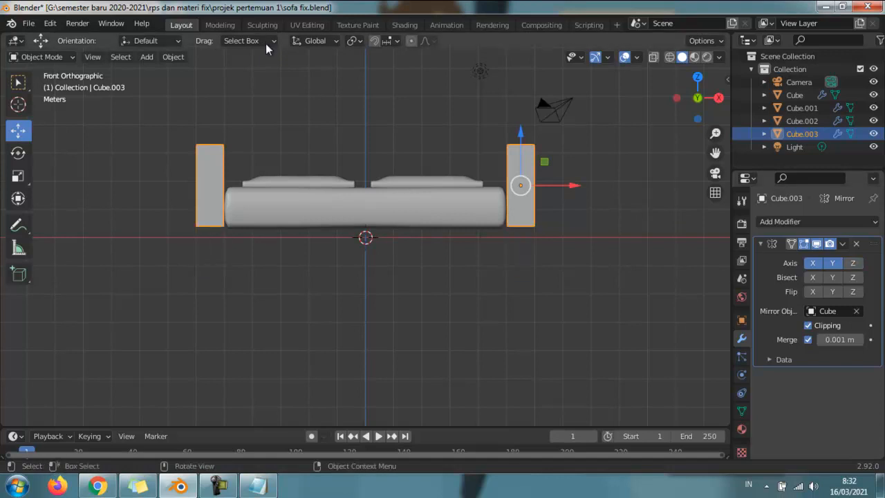
# Add a Subdivision Surface modifier to the mirrored armrest and enter Edit Mode
pyautogui.moveTo(484, 207); pyautogui.dragTo(371, 273, button='middle')
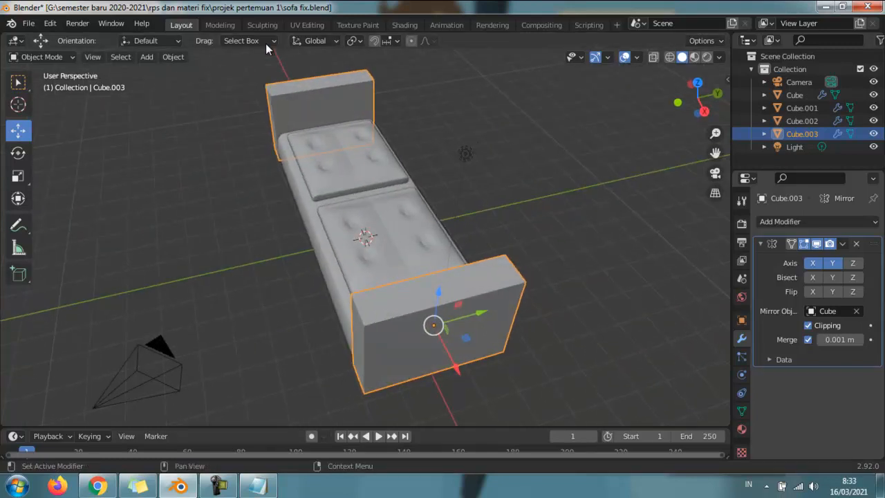
pyautogui.click(816, 222)
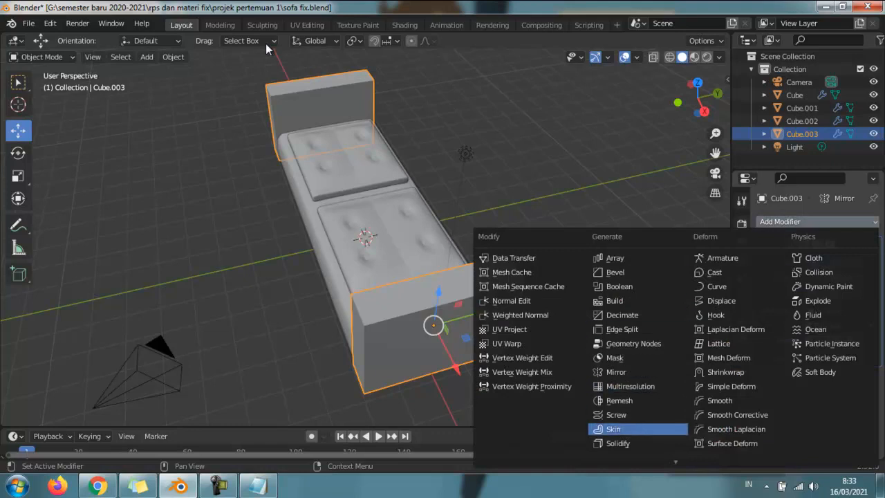
pyautogui.press('Up')
pyautogui.press('Return')
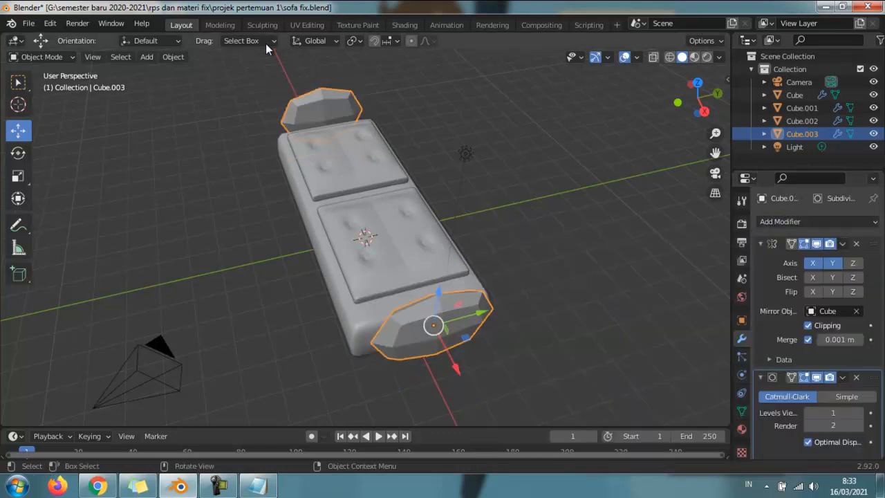
pyautogui.click(42, 57)
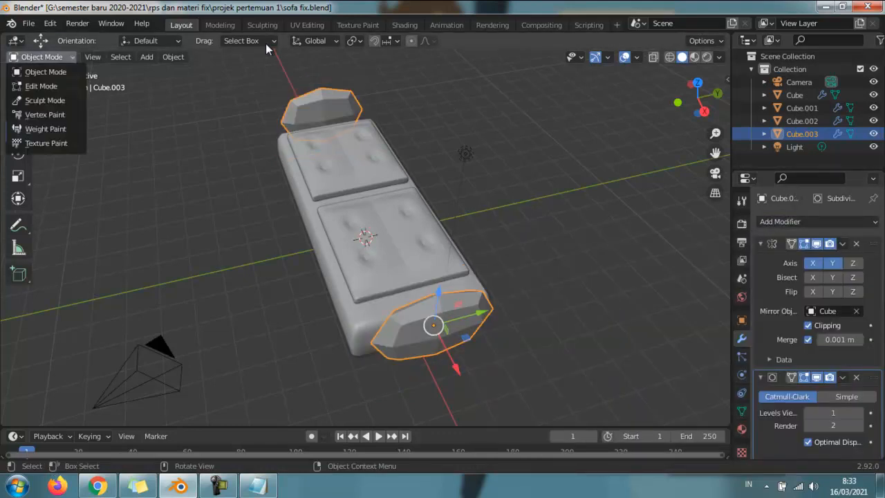
pyautogui.click(40, 86)
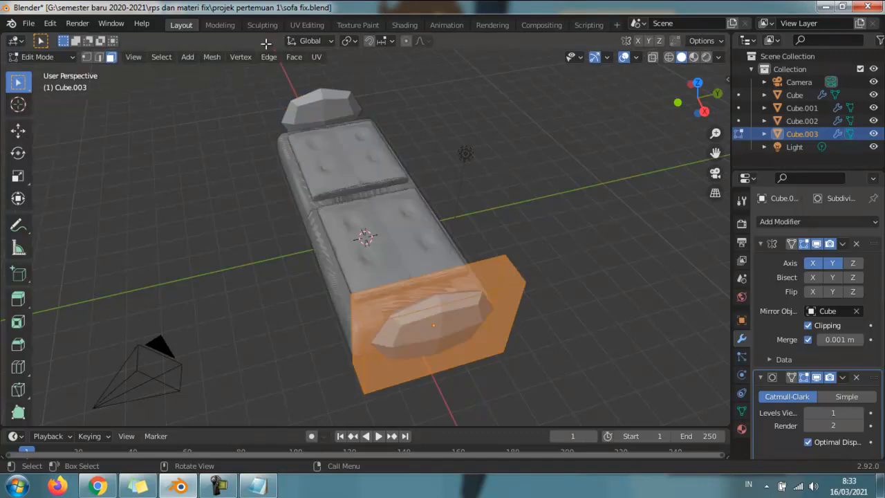
pyautogui.hotkey('ctrl', 'r')
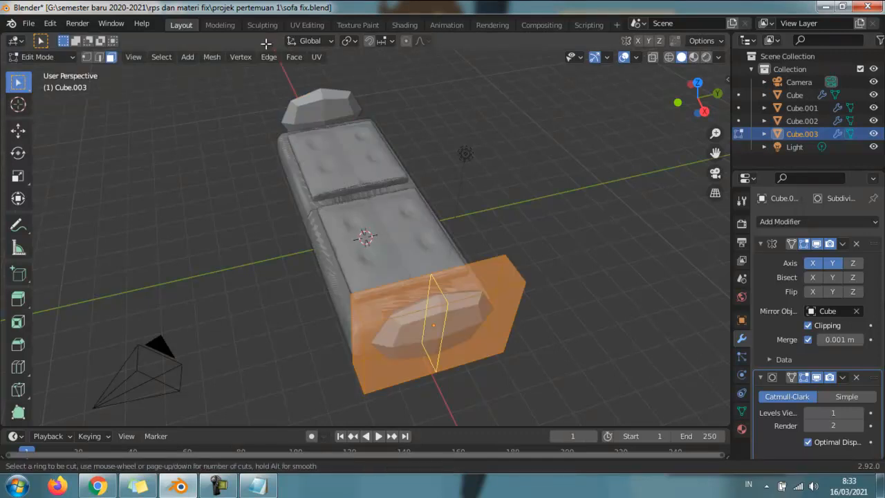
pyautogui.click(513, 291)
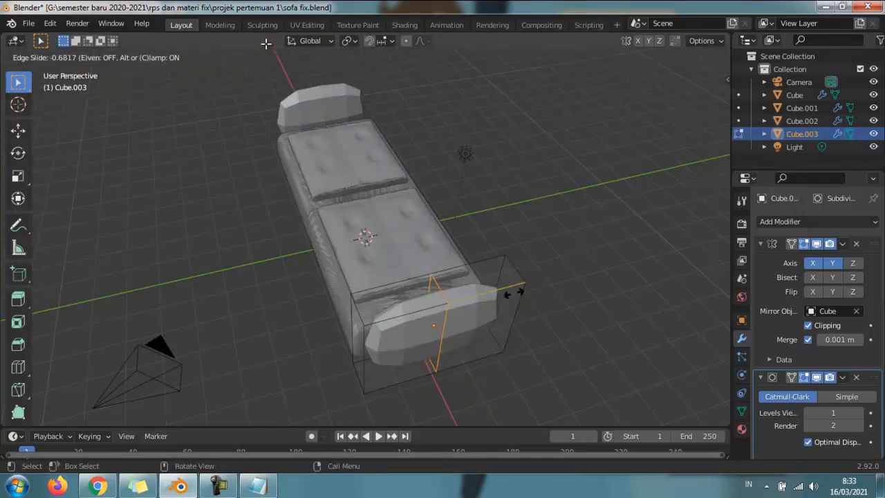
pyautogui.click(450, 307)
pyautogui.press('3')
pyautogui.press('a')
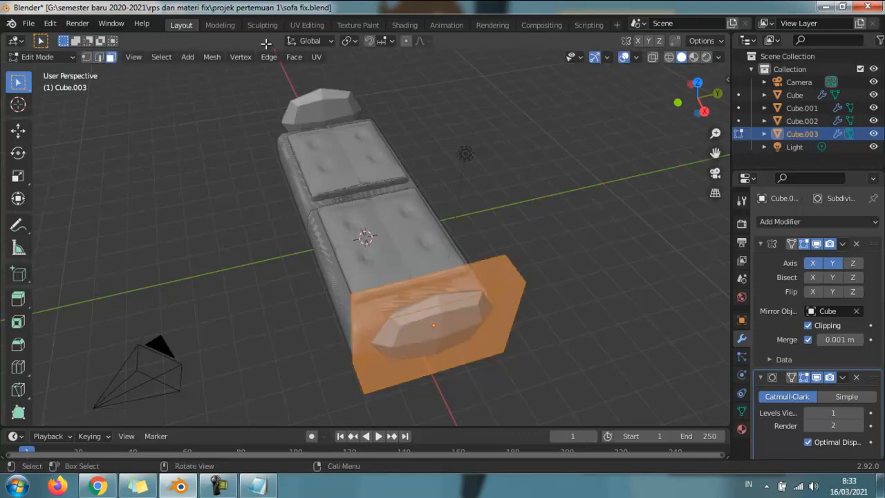
pyautogui.hotkey('ctrl', 'r')
pyautogui.click(373, 311)
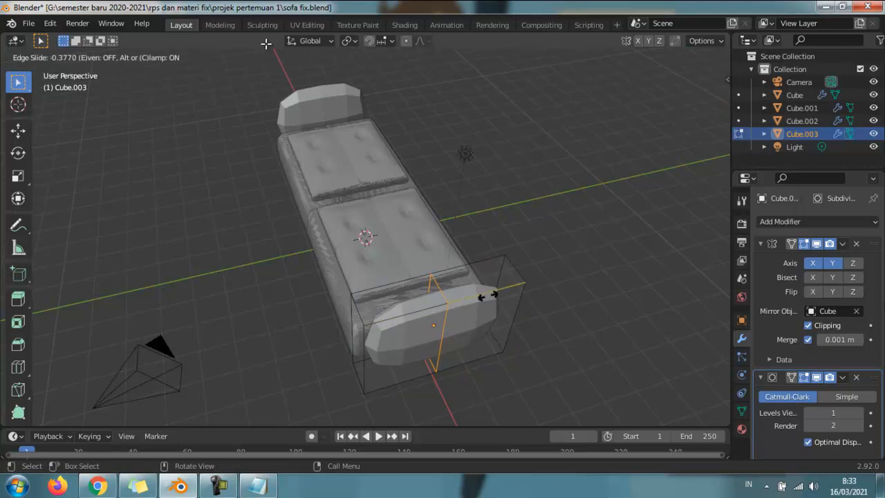
pyautogui.click(600, 231)
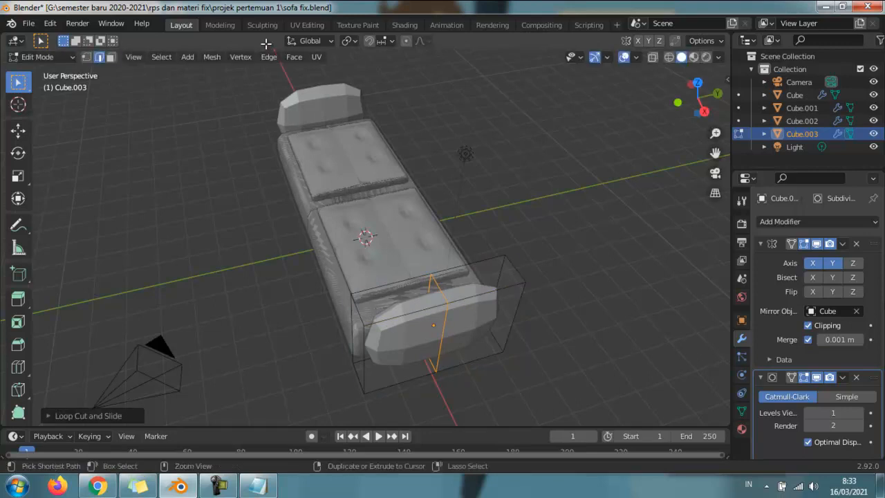
pyautogui.press('a')
pyautogui.scroll(1, 266, 43)
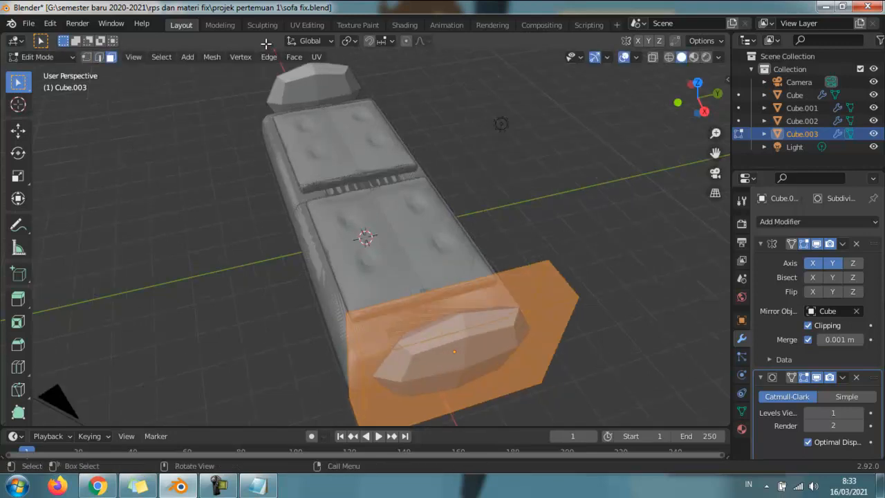
pyautogui.hotkey('ctrl', 'r')
pyautogui.click(468, 320)
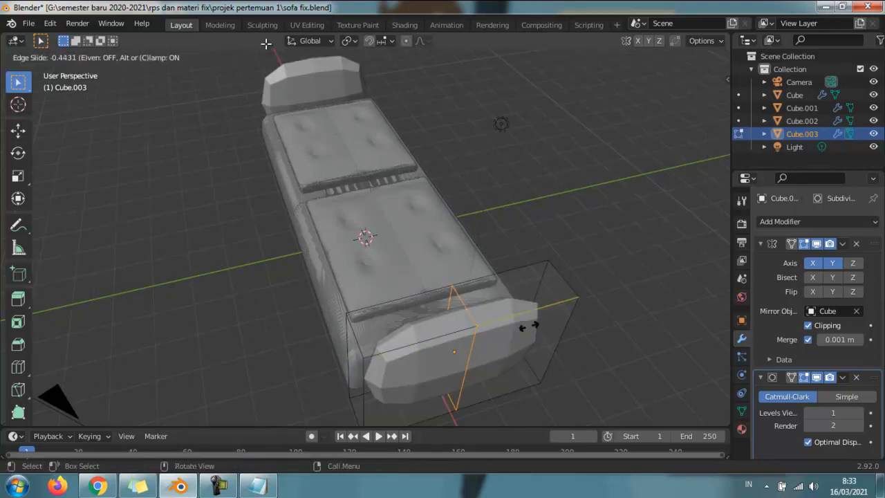
pyautogui.click(475, 310)
pyautogui.hotkey('ctrl', 'l')
pyautogui.press('3')
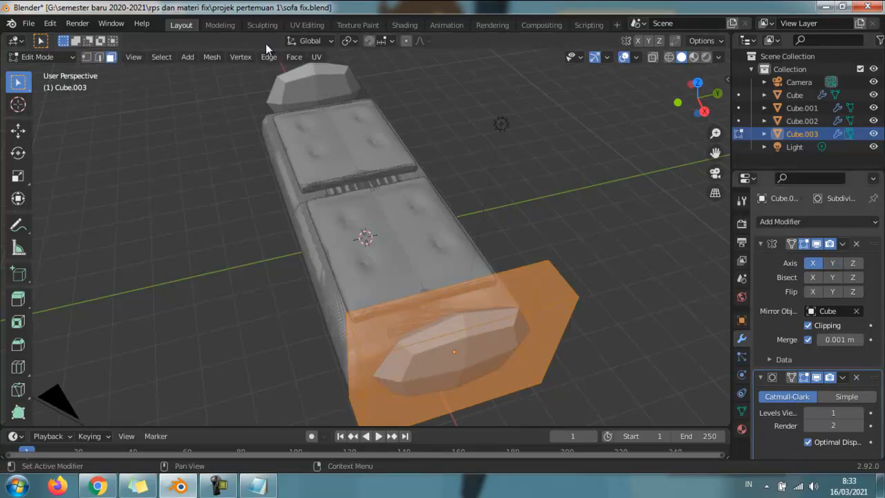
# Turn off the Y mirror axis and add loop cuts close to the armrest's back and front ends, each slid about 0.85 to 0.9
pyautogui.click(813, 264)
pyautogui.click(814, 264)
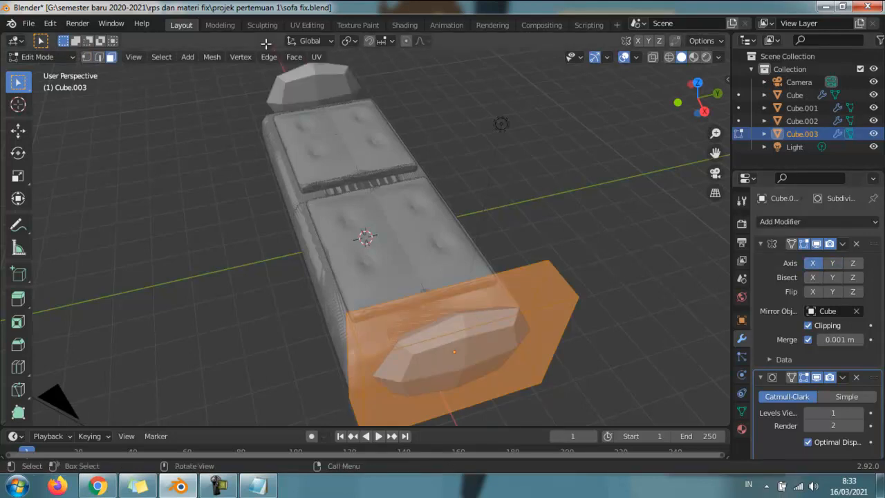
pyautogui.hotkey('ctrl', 'r')
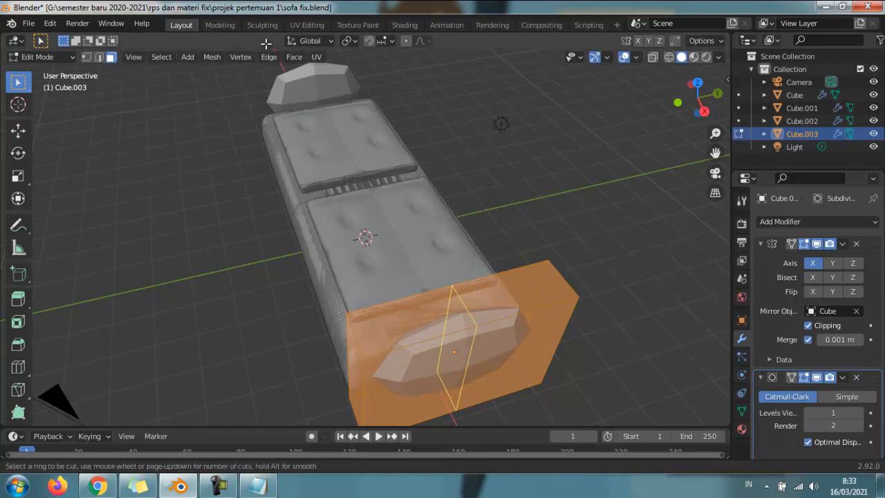
pyautogui.click(456, 346)
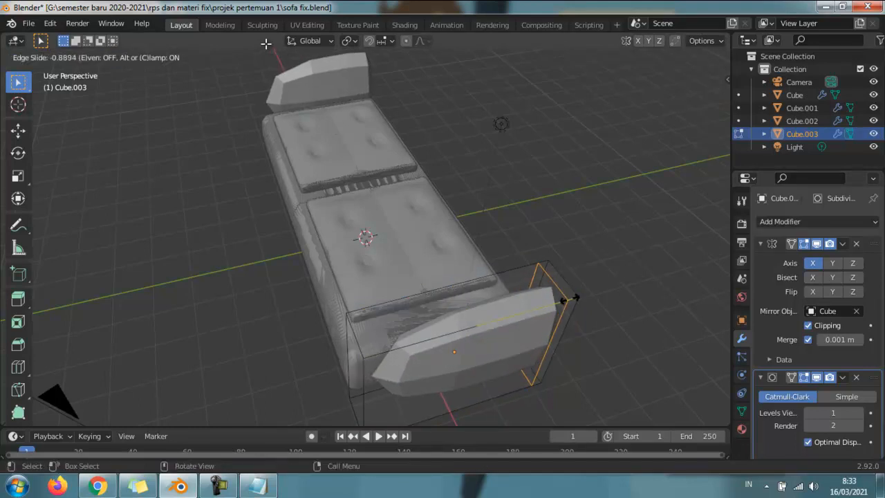
pyautogui.click(453, 346)
pyautogui.hotkey('ctrl', 'r')
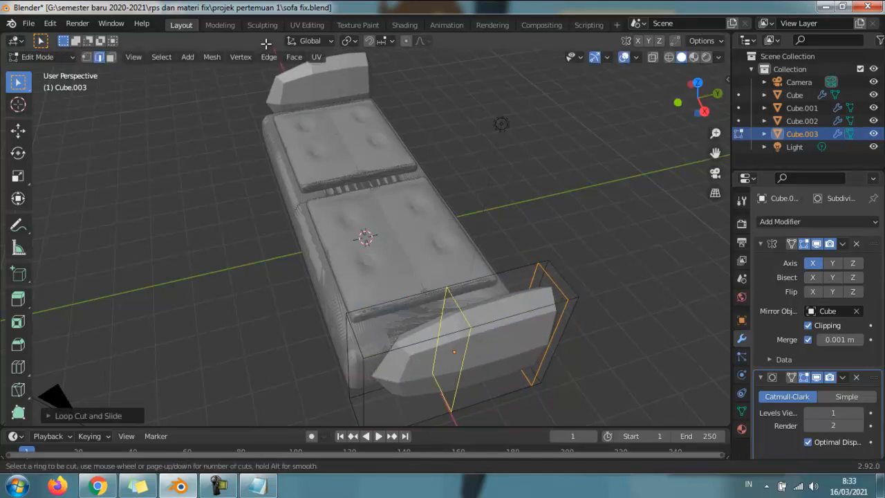
pyautogui.click(453, 346)
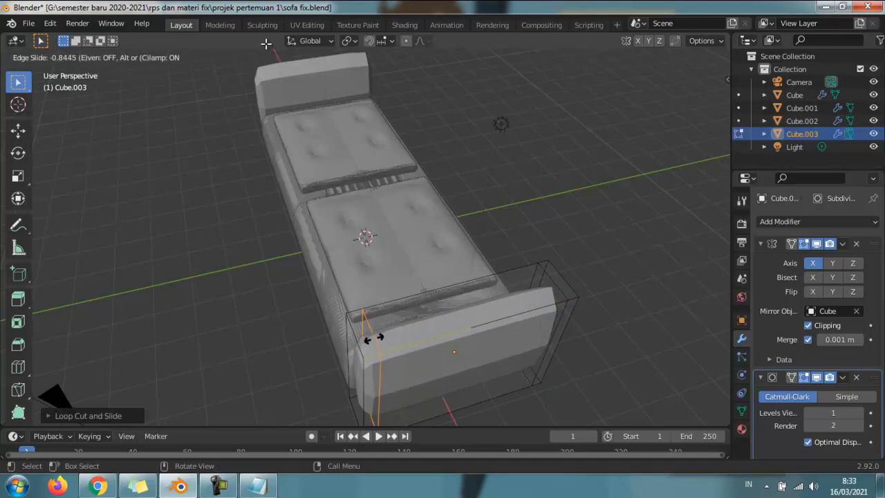
pyautogui.click(369, 344)
# Add two more loop cuts across the armrest, one slightly inward from each end loop
pyautogui.hotkey('ctrl', 'r')
pyautogui.click(456, 325)
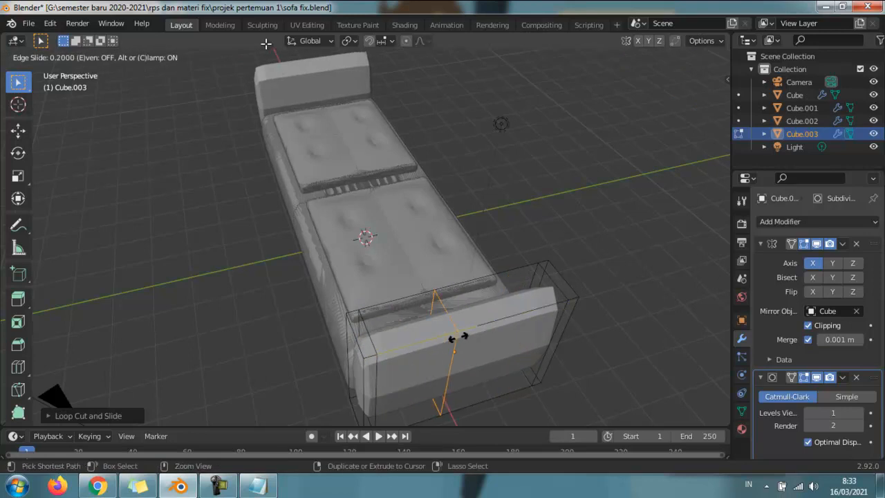
pyautogui.click(535, 316)
pyautogui.hotkey('ctrl', 'r')
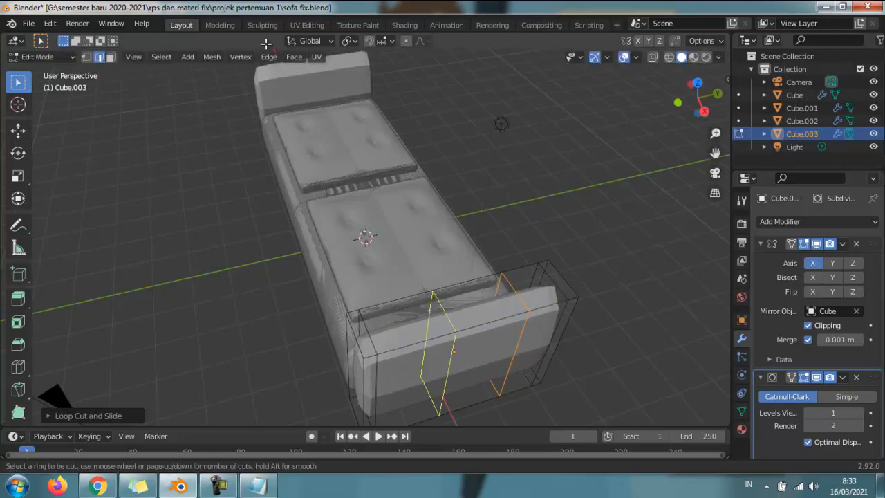
pyautogui.click(367, 351)
pyautogui.click(373, 355)
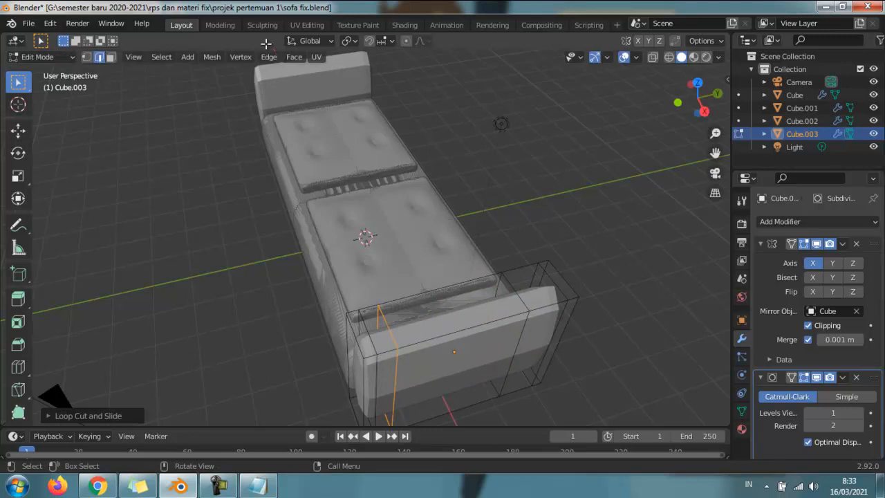
# Add two lengthwise loop cuts along the armrest, one near its outer face and one near its inner face
pyautogui.hotkey('ctrl', 'r')
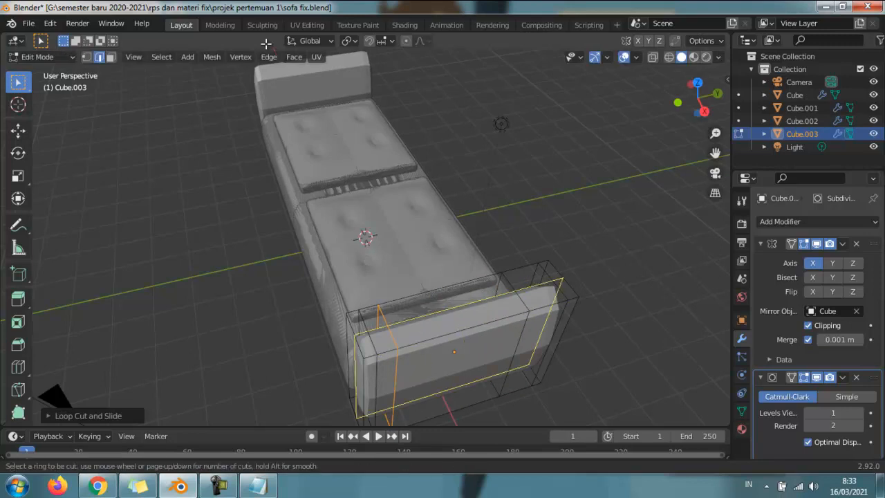
pyautogui.click(362, 326)
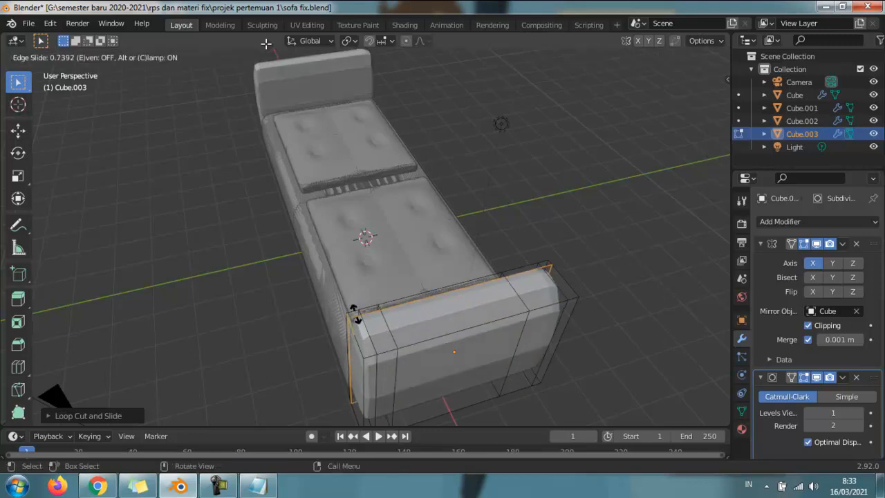
pyautogui.click(368, 346)
pyautogui.moveTo(368, 345); pyautogui.dragTo(471, 303, button='middle')
pyautogui.hotkey('ctrl', 'r')
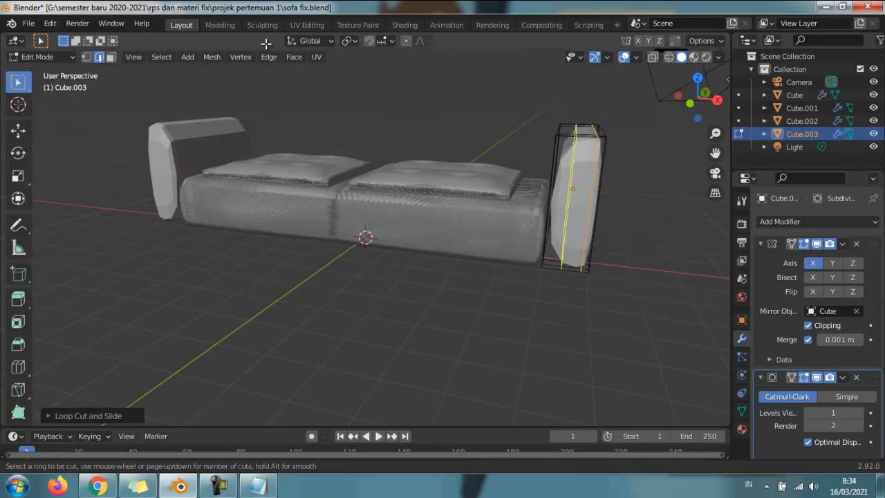
pyautogui.click(571, 145)
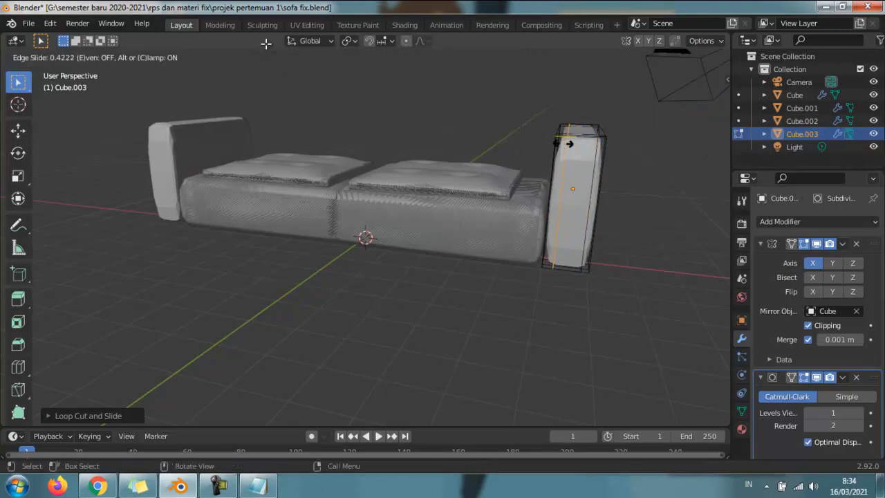
pyautogui.click(563, 144)
# Add two more lengthwise loop cuts along the armrest, one slightly inward from each side loop
pyautogui.hotkey('ctrl', 'r')
pyautogui.click(573, 135)
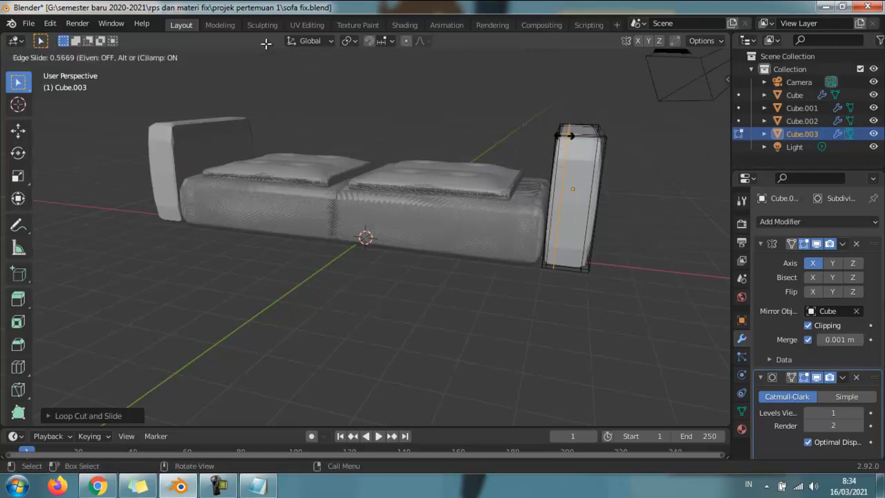
pyautogui.click(567, 134)
pyautogui.hotkey('ctrl', 'r')
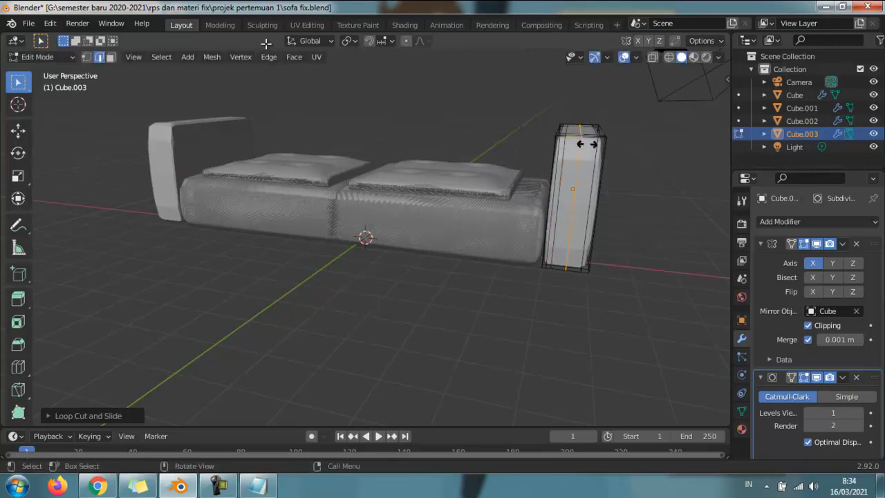
pyautogui.click(585, 143)
pyautogui.click(595, 148)
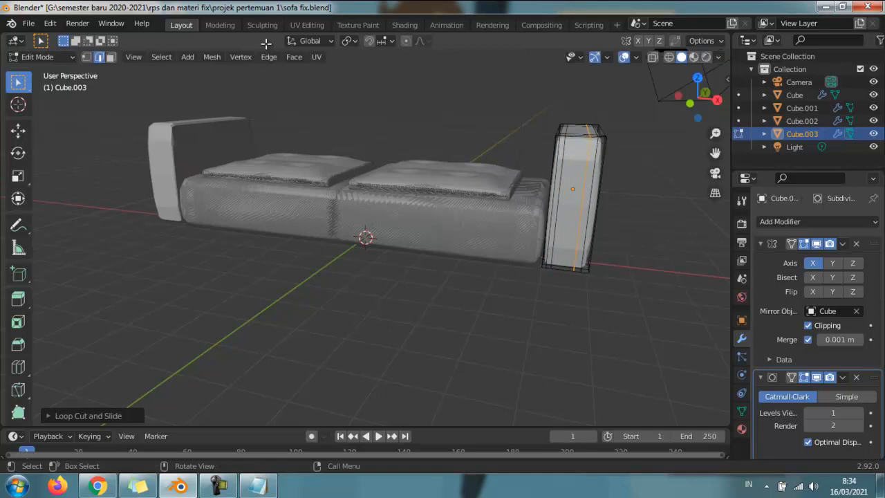
# Add three horizontal loop cuts around the armrest, two spaced through its upper half and one near the bottom
pyautogui.hotkey('ctrl', 'r')
pyautogui.click(574, 190)
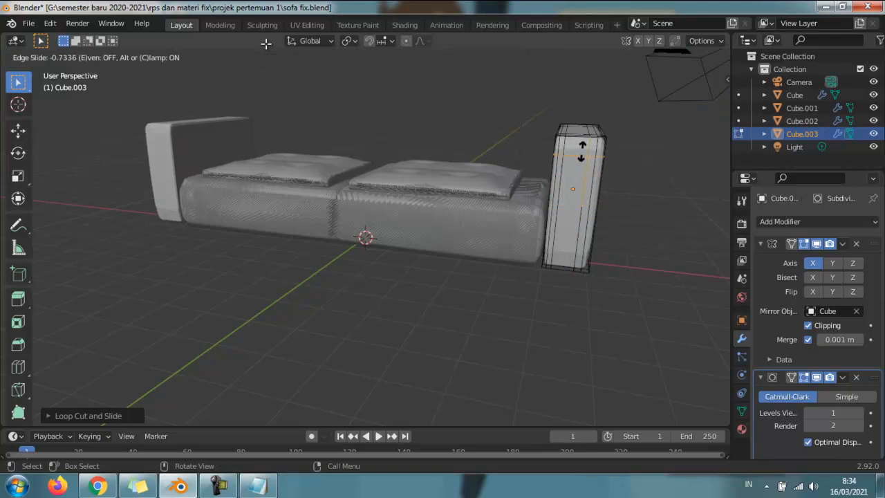
pyautogui.click(575, 148)
pyautogui.hotkey('ctrl', 'r')
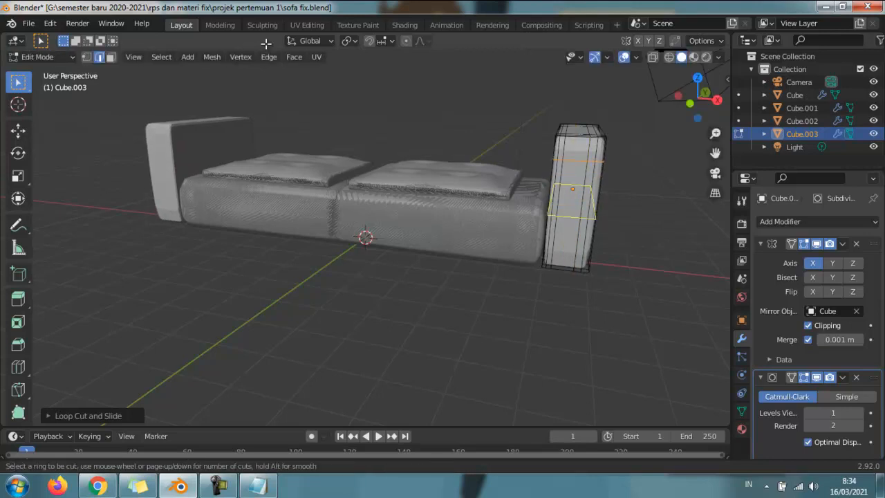
pyautogui.click(577, 170)
pyautogui.click(579, 146)
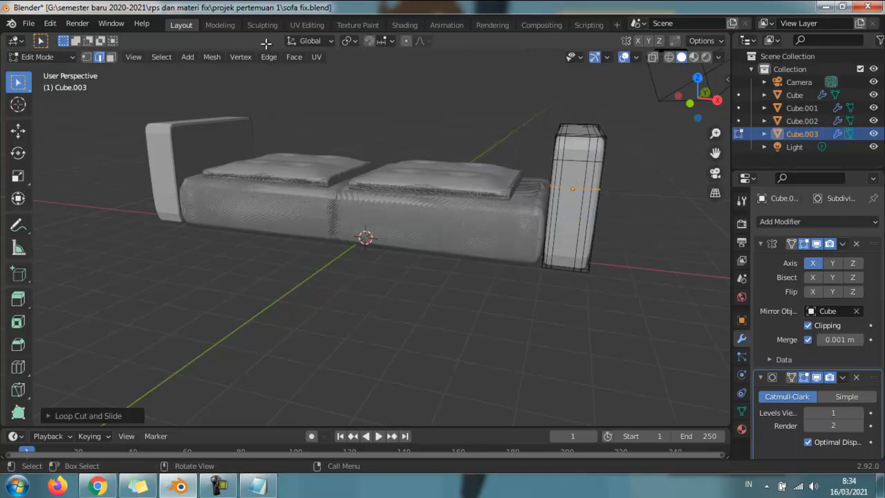
pyautogui.hotkey('ctrl', 'r')
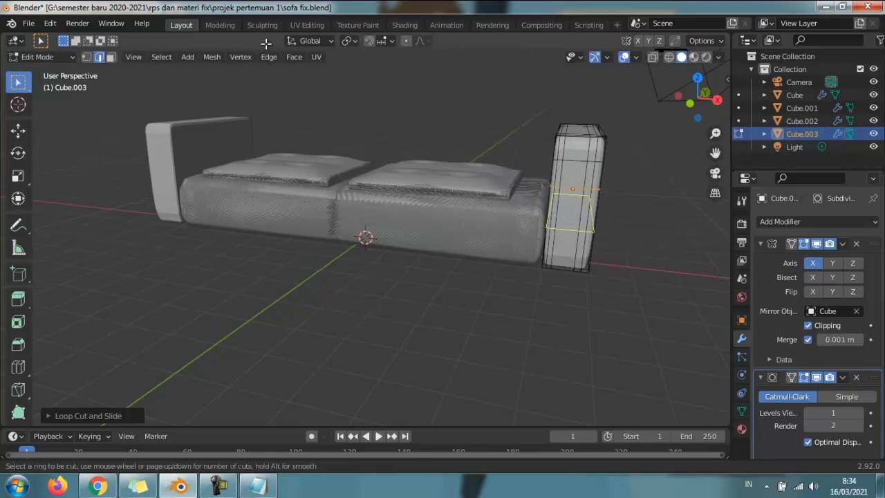
pyautogui.click(565, 232)
pyautogui.click(565, 246)
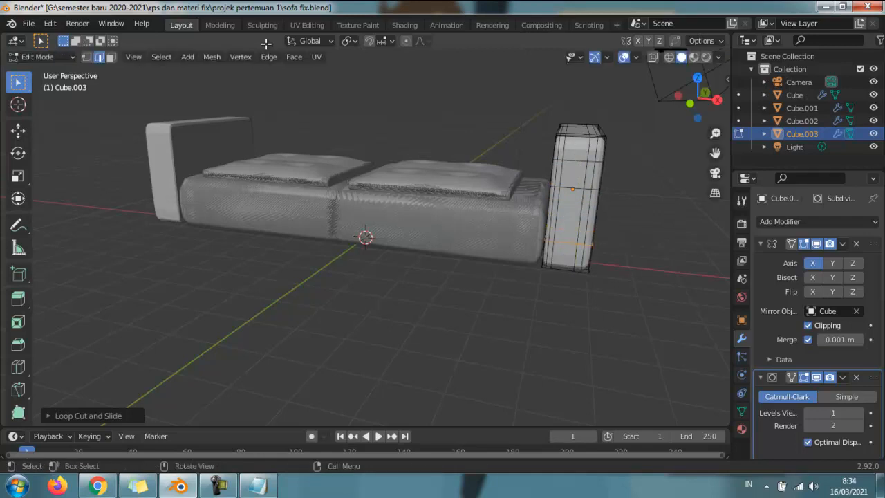
# In front wireframe view, select the armrest's top two rows of vertices and move them slightly outward along X
pyautogui.press('KP_3')
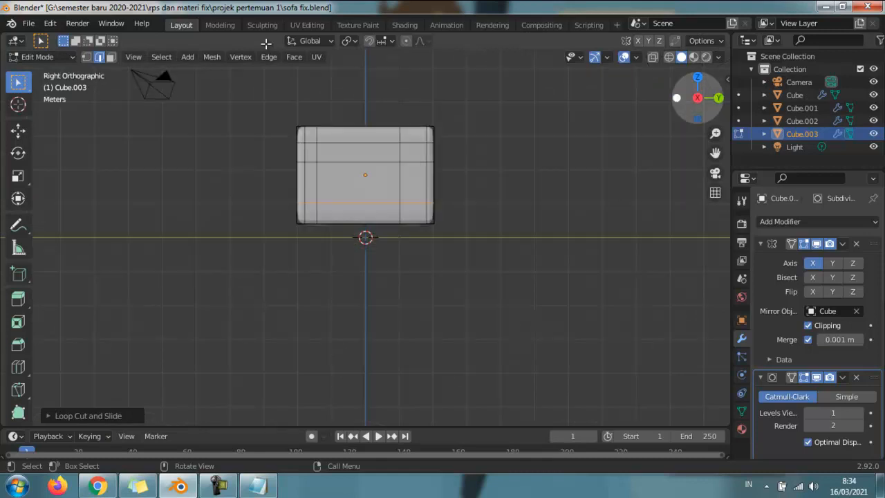
pyautogui.press('KP_1')
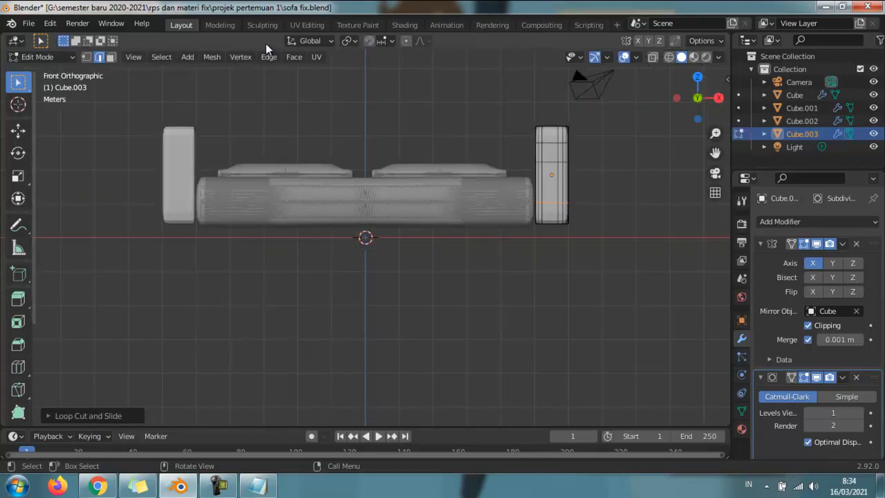
pyautogui.press('1')
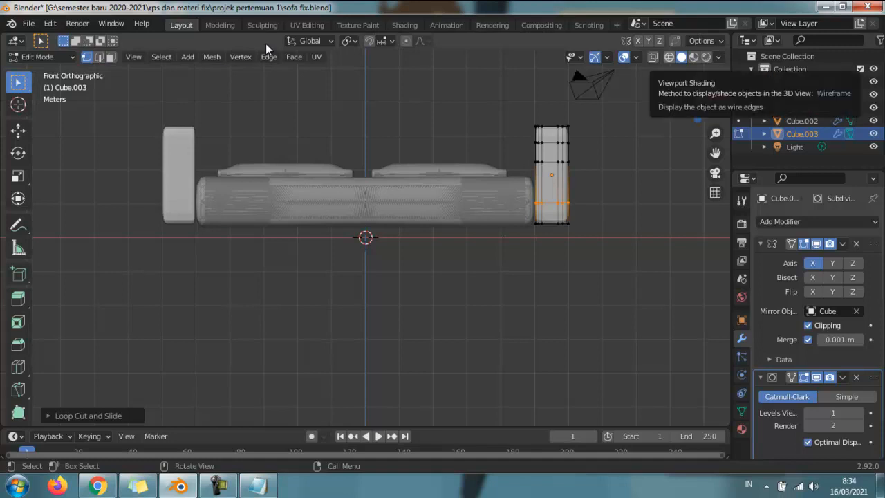
pyautogui.hotkey('shift', 'z')
pyautogui.moveTo(616, 110); pyautogui.dragTo(516, 151)
pyautogui.click(18, 129)
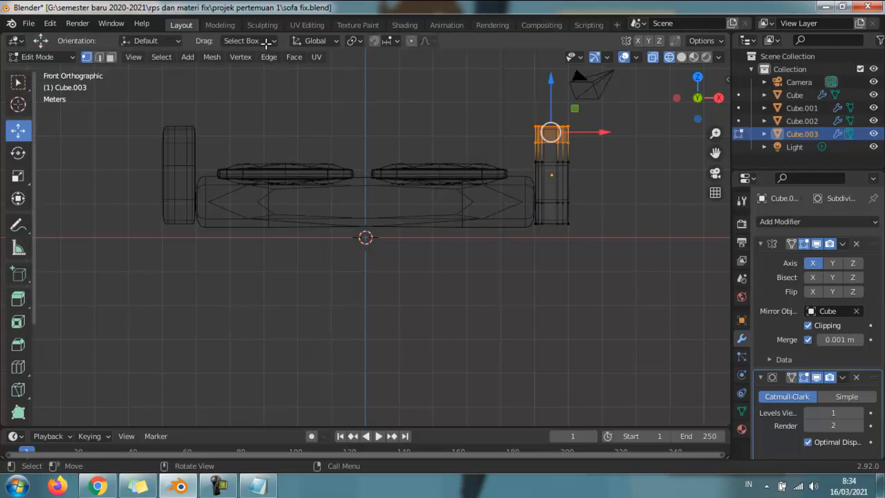
pyautogui.moveTo(605, 132); pyautogui.dragTo(612, 132)
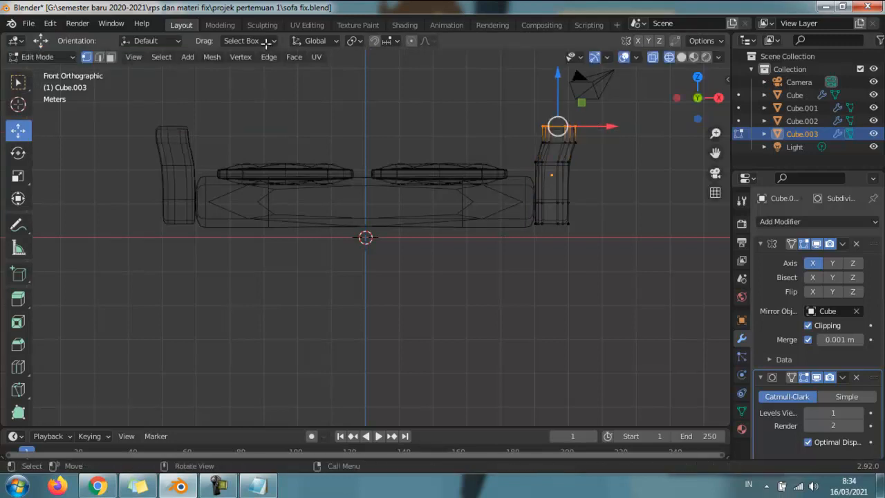
# Move only the armrest's topmost vertices further outward along X to continue the outward curve
pyautogui.press('g')
pyautogui.press('x')
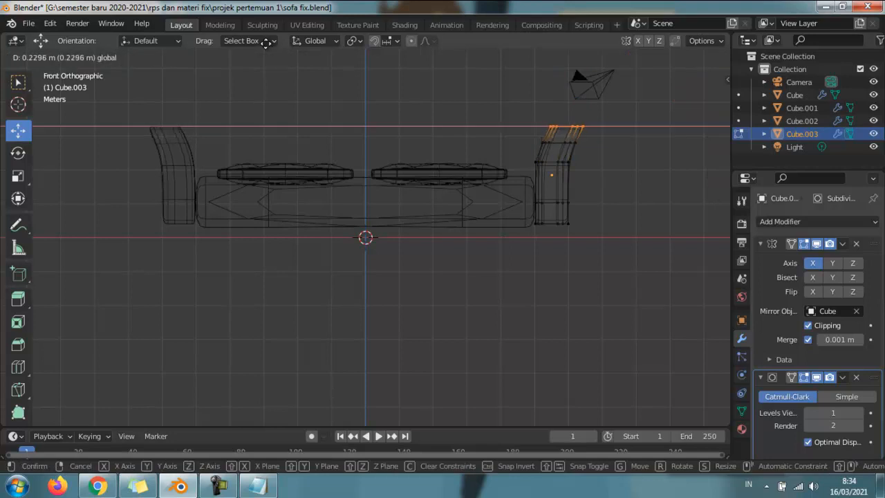
pyautogui.moveTo(616, 126); pyautogui.dragTo(615, 126)
pyautogui.click(582, 126)
pyautogui.scroll(1, 582, 126)
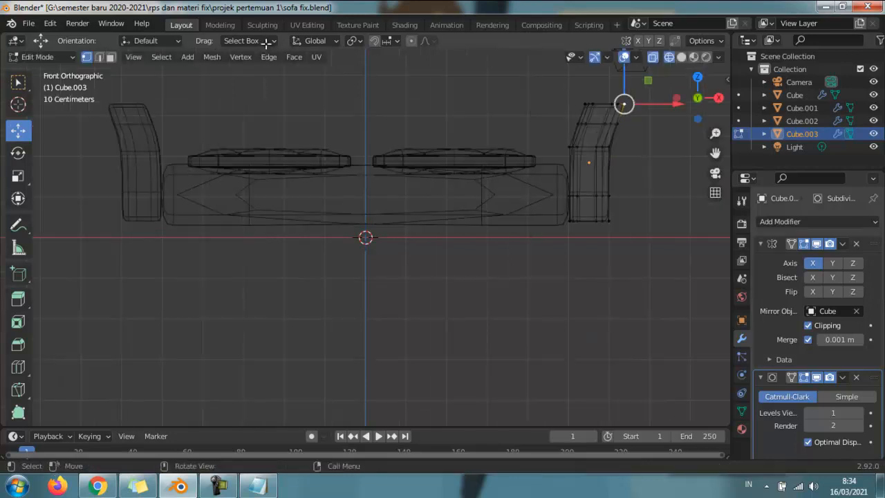
pyautogui.hotkey('ctrl', 'z')
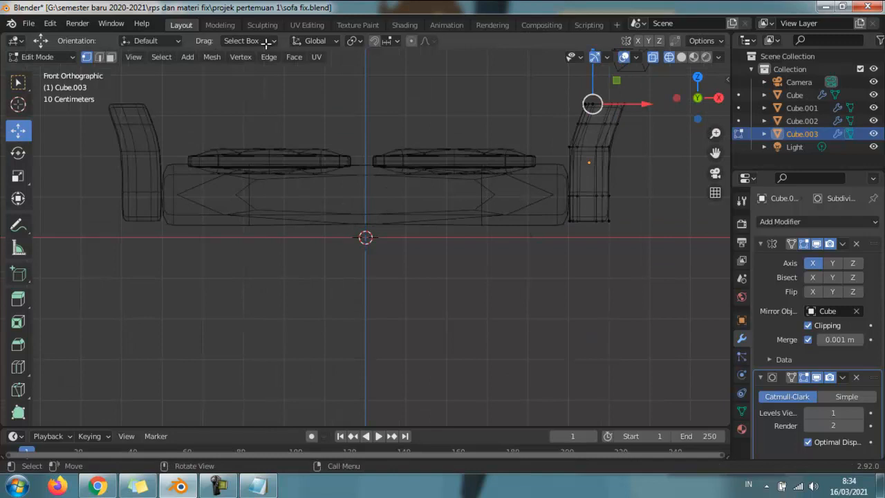
# Restore solid shading and return the flared armrest to Object Mode in a perspective view
pyautogui.hotkey('shift', 'z')
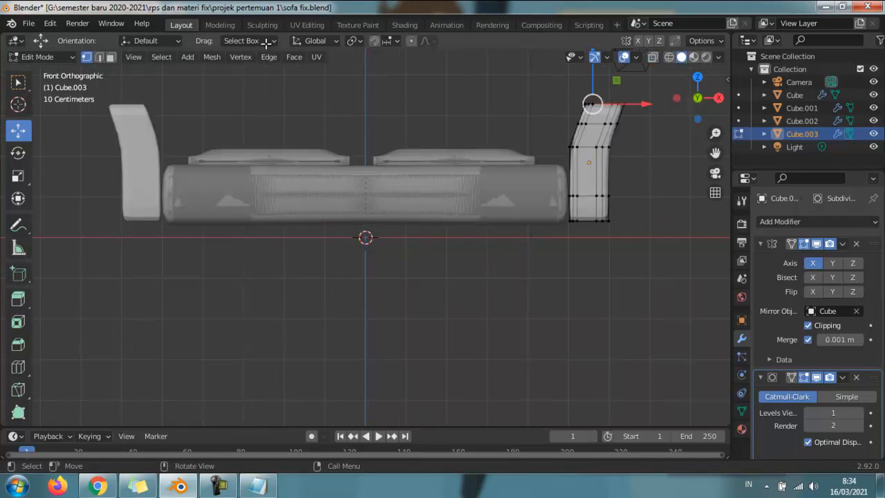
pyautogui.moveTo(266, 43)
pyautogui.mouseDown(button='middle')
pyautogui.moveTo(169, 69)
pyautogui.moveTo(142, 90)
pyautogui.mouseUp(button='middle')
pyautogui.scroll(-3, 266, 43)
pyautogui.moveTo(266, 42); pyautogui.dragTo(173, 46, button='middle')
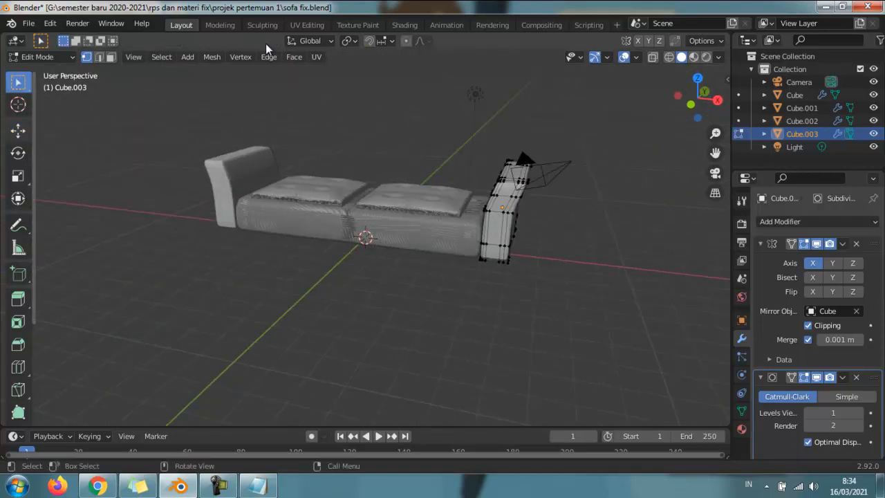
pyautogui.click(42, 57)
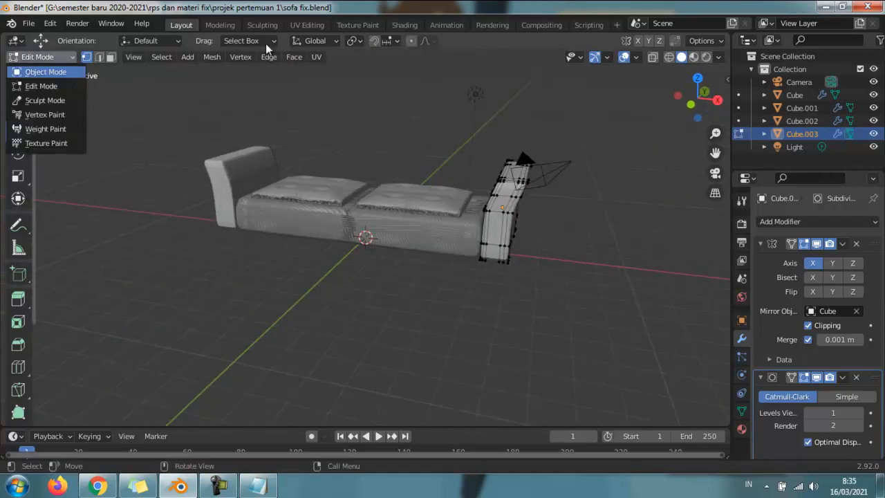
pyautogui.click(35, 72)
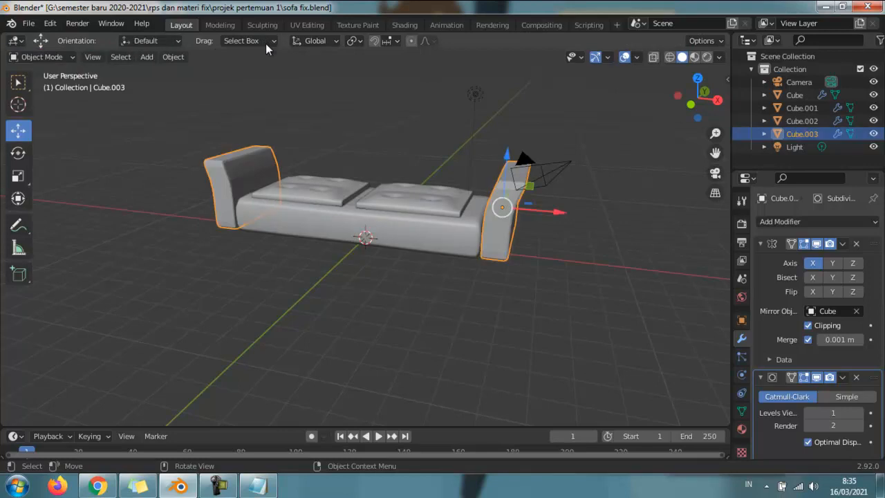
# Try to move the armrests along the X axis
pyautogui.press('g')
pyautogui.press('x')
pyautogui.click(265, 43)
pyautogui.hotkey('ctrl', 'z')
pyautogui.moveTo(267, 45); pyautogui.dragTo(267, 45, button='middle')
pyautogui.click(484, 277)
pyautogui.rightClick(509, 242)
pyautogui.click(509, 242)
pyautogui.click(484, 151)
pyautogui.moveTo(267, 49); pyautogui.dragTo(267, 48, button='middle')
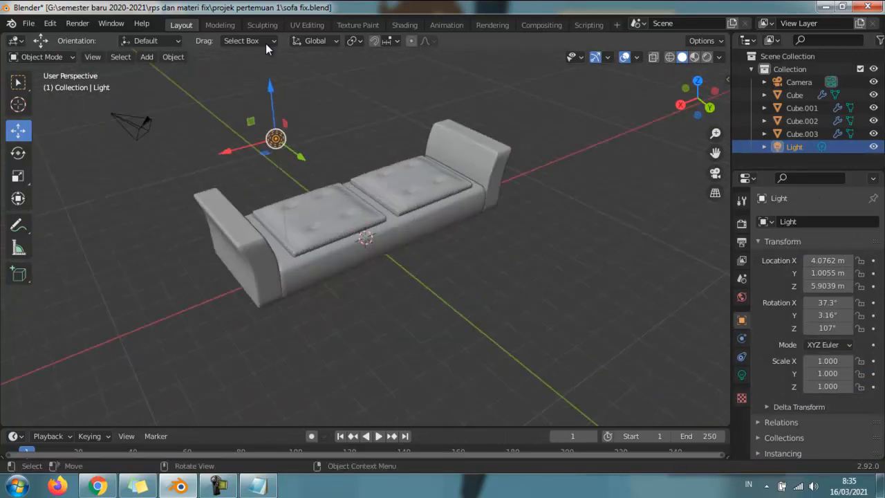
# Add a cube for the backrest and move it along Y to just behind the sofa seat
pyautogui.click(146, 57)
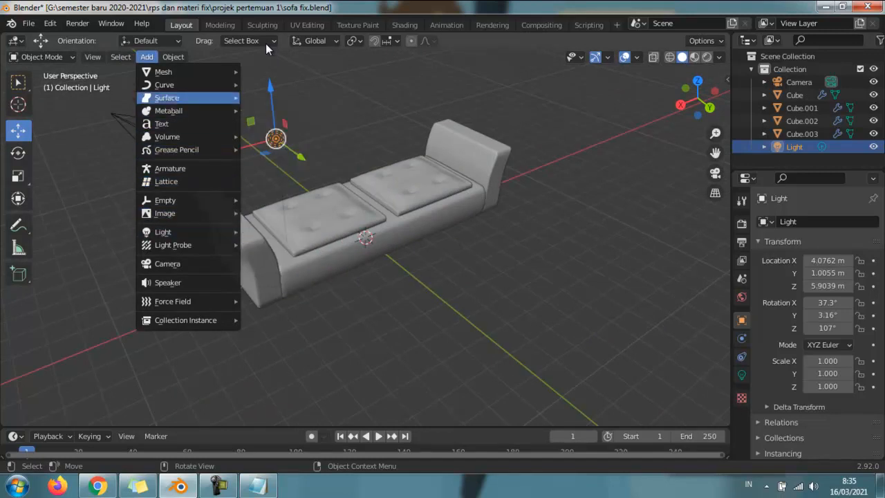
pyautogui.moveTo(163, 72)
pyautogui.click(267, 84)
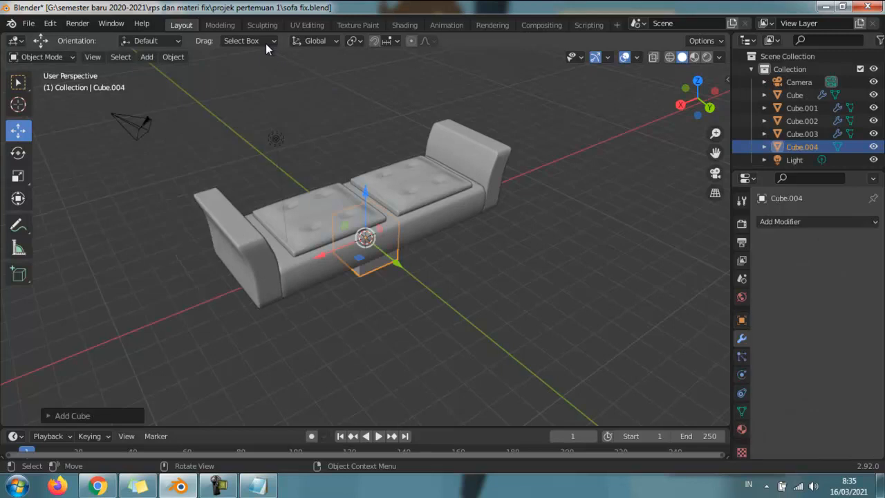
pyautogui.moveTo(397, 263); pyautogui.dragTo(441, 299)
# In top view, scale the cube thinner along Y and as wide as the sofa, and move it against the armrests' back ends
pyautogui.click(697, 80)
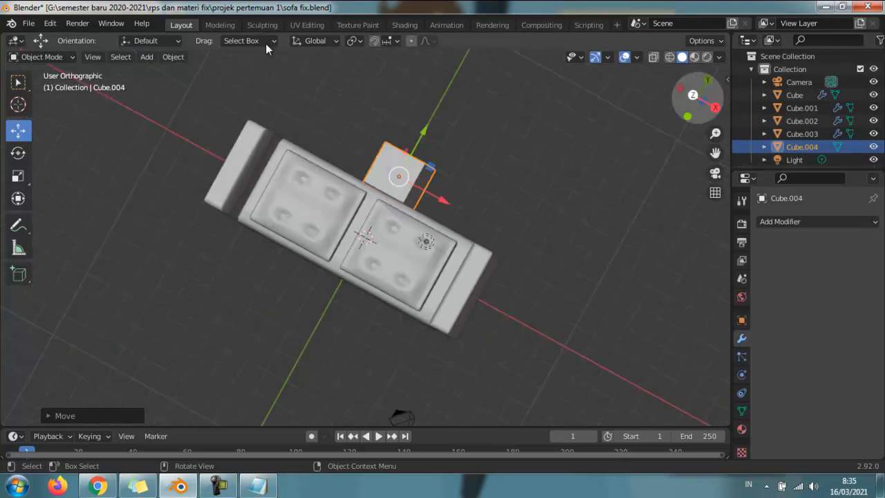
pyautogui.click(18, 176)
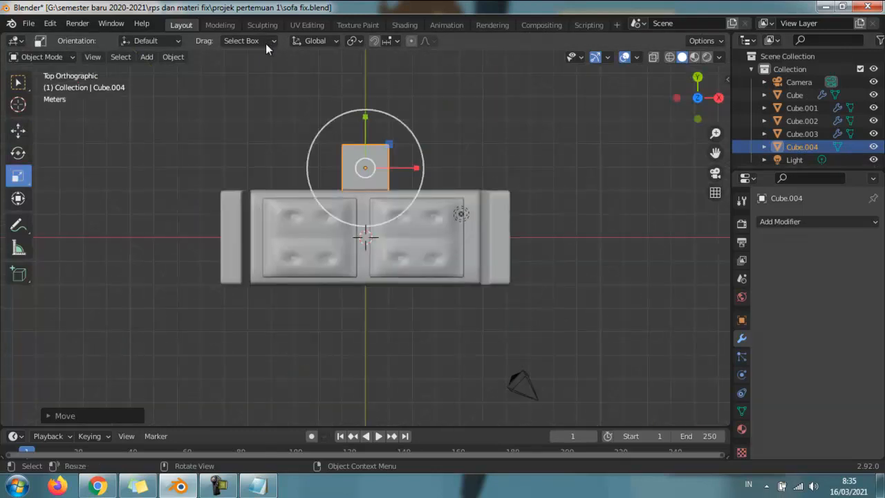
pyautogui.moveTo(366, 117); pyautogui.dragTo(651, 178)
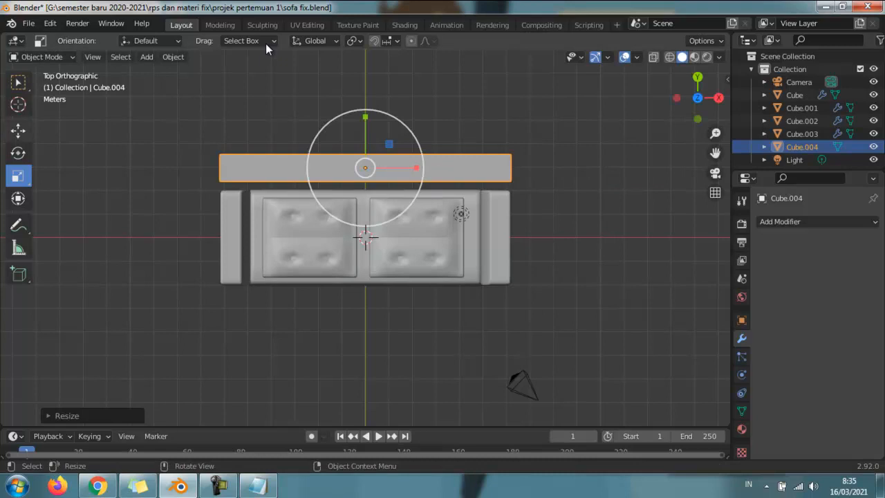
pyautogui.hotkey('shift', 'space')
pyautogui.press('g')
pyautogui.press('g')
pyautogui.press('y')
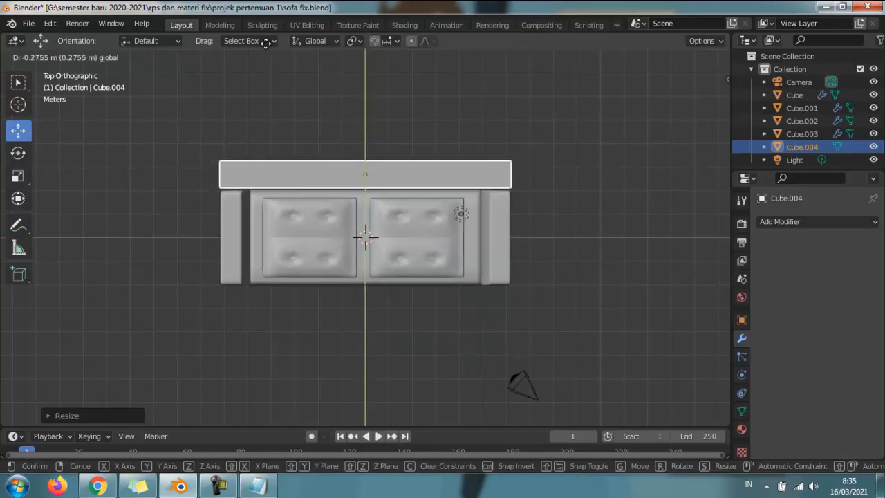
pyautogui.click(269, 49)
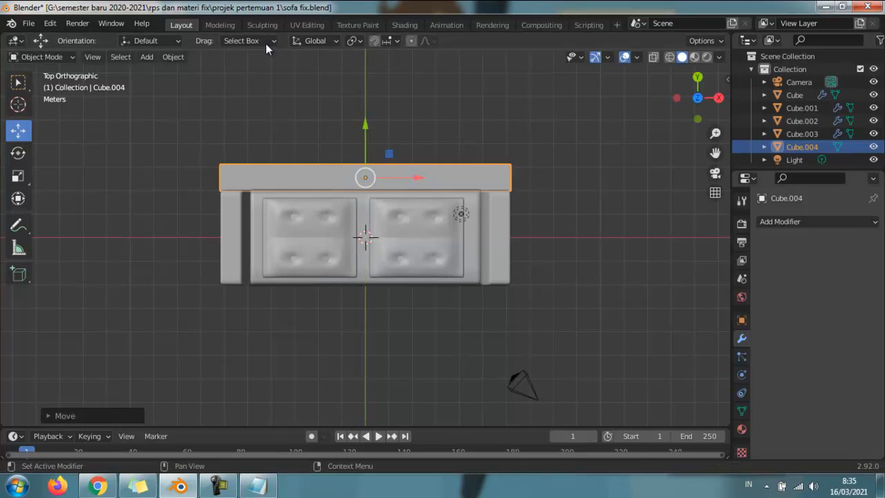
# Add a Mirror modifier to the backrest with the X, Y and Z axes enabled
pyautogui.click(816, 221)
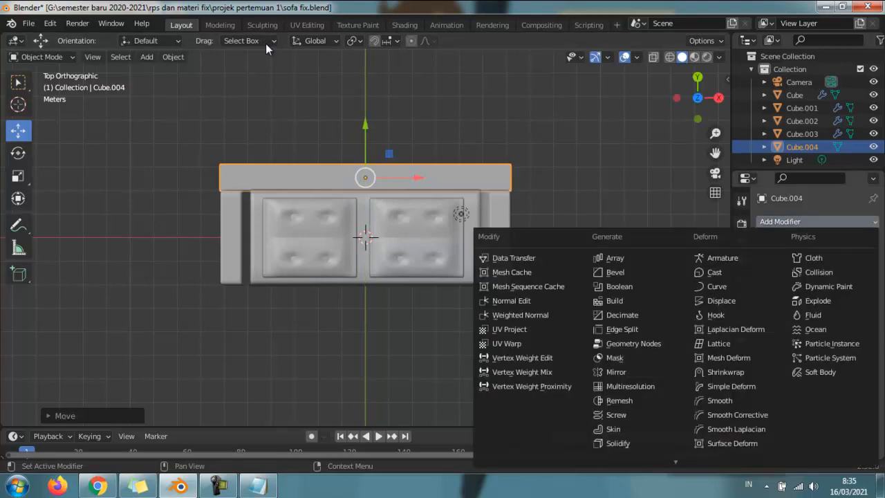
pyautogui.click(615, 372)
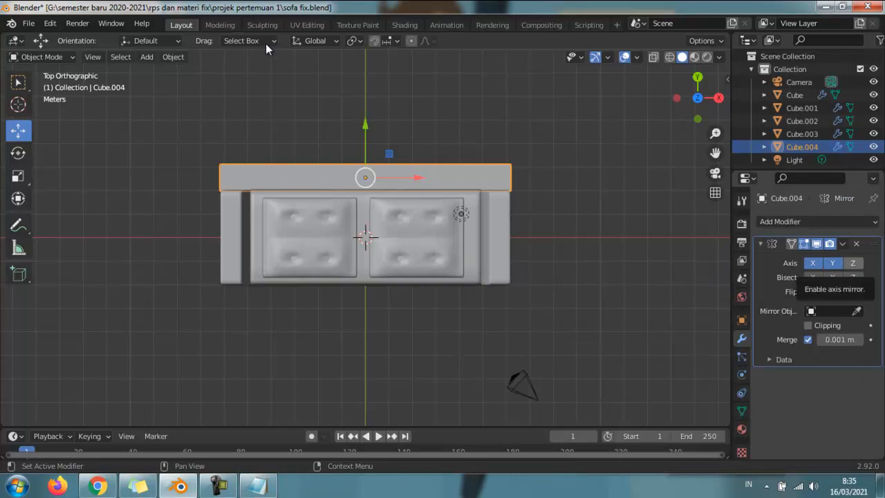
pyautogui.click(853, 263)
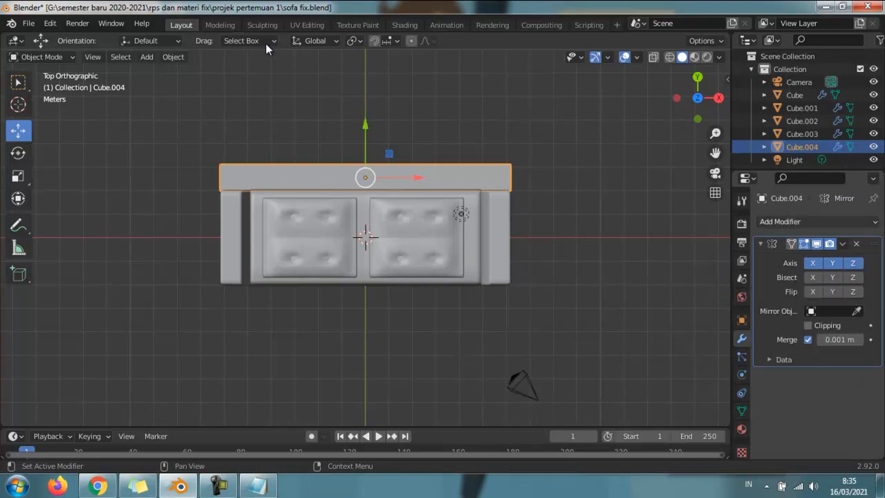
# Add a Subdivision Surface modifier to the backrest and enter Edit Mode
pyautogui.click(780, 222)
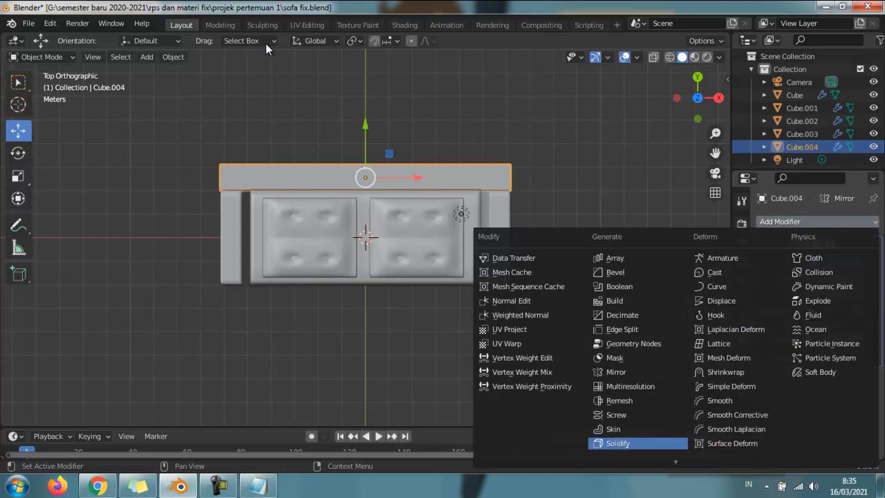
pyautogui.scroll(-3, 636, 415)
pyautogui.click(637, 408)
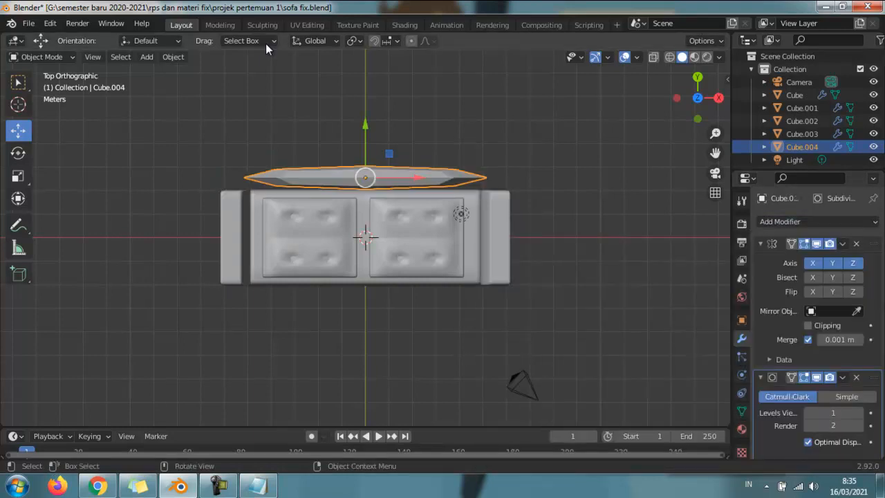
pyautogui.click(41, 57)
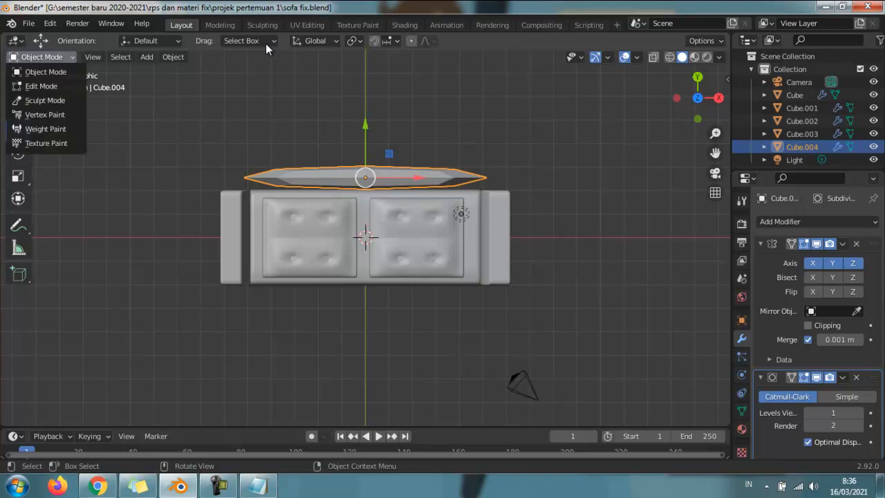
pyautogui.click(42, 79)
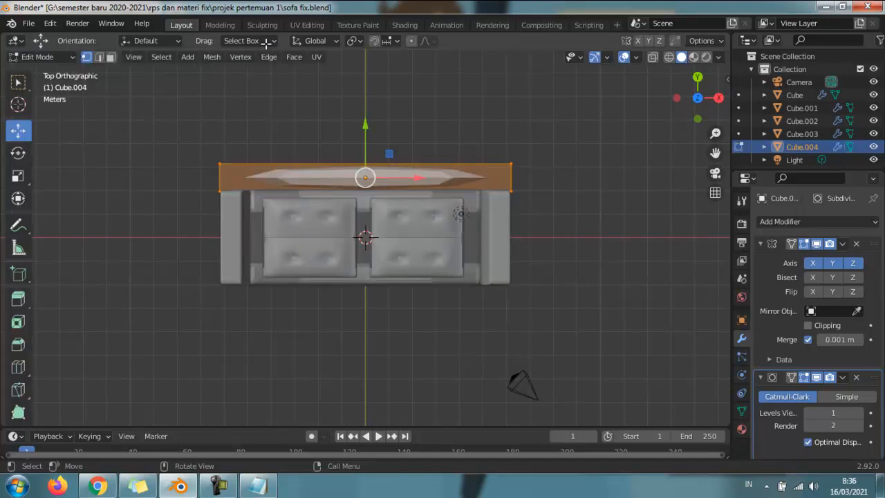
# Add three closely spaced loop cuts across the backrest near its positive X end
pyautogui.hotkey('ctrl', 'r')
pyautogui.click(367, 177)
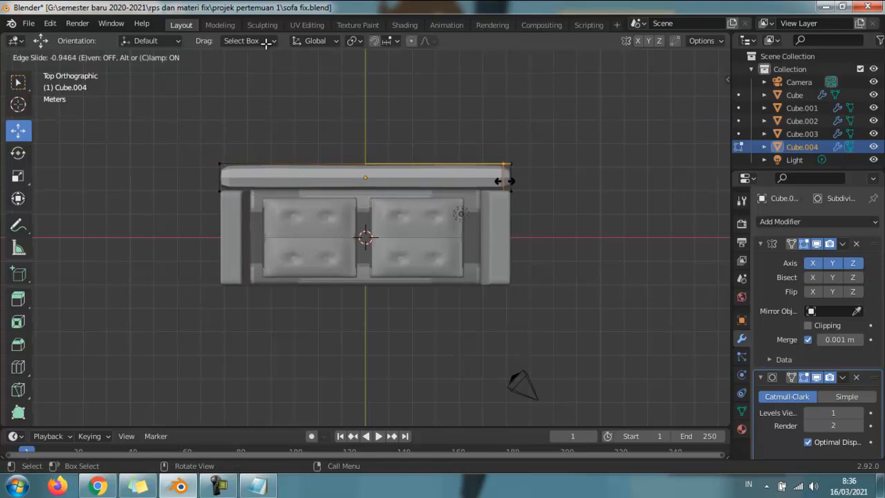
pyautogui.rightClick(503, 181)
pyautogui.click(363, 177)
pyautogui.rightClick(494, 177)
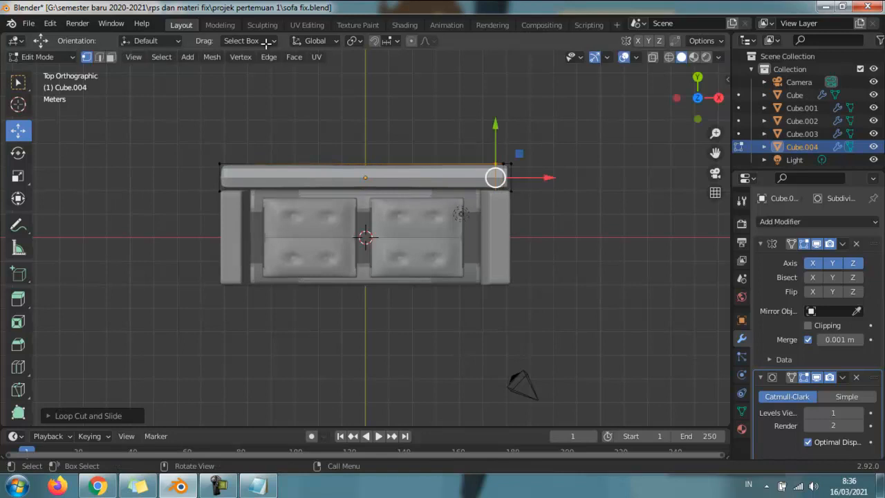
pyautogui.click(360, 177)
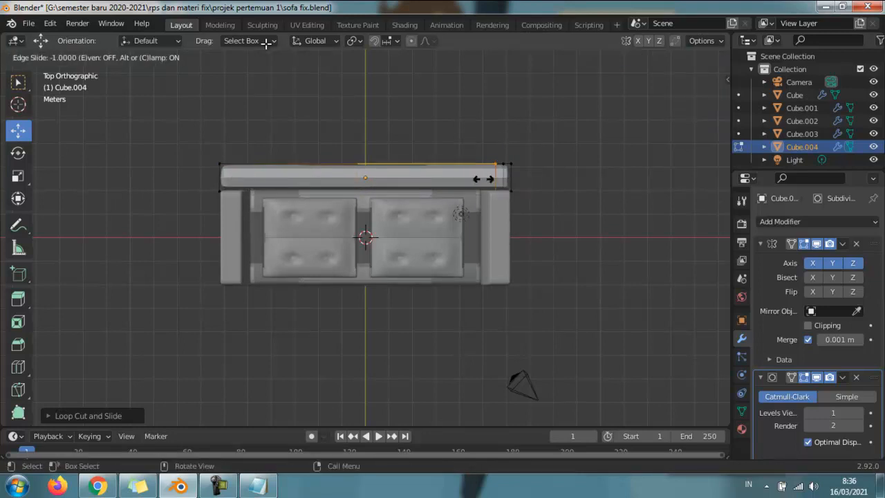
pyautogui.click(487, 178)
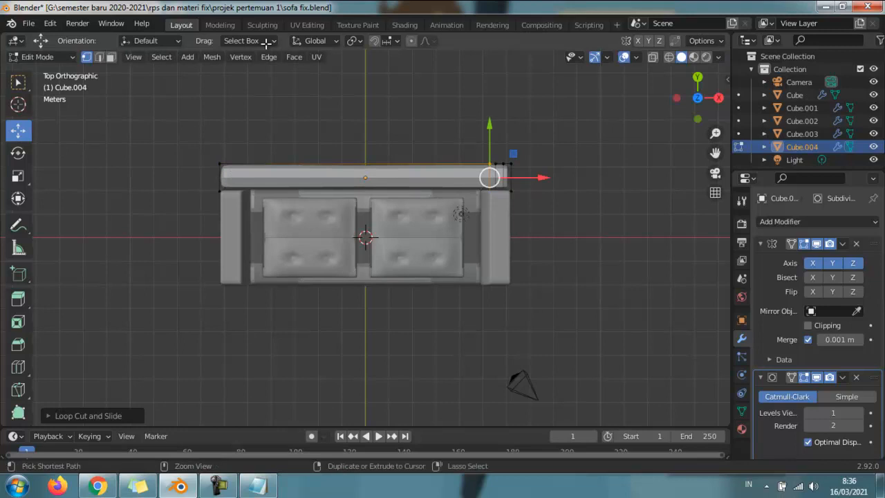
# Add two lengthwise loop cuts along the backrest, placed close to its rear edge
pyautogui.press('g')
pyautogui.press('g')
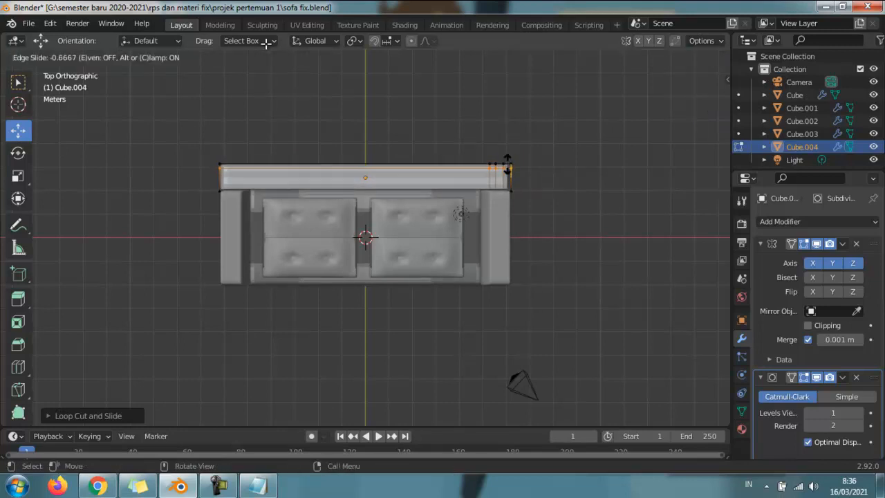
pyautogui.click(507, 163)
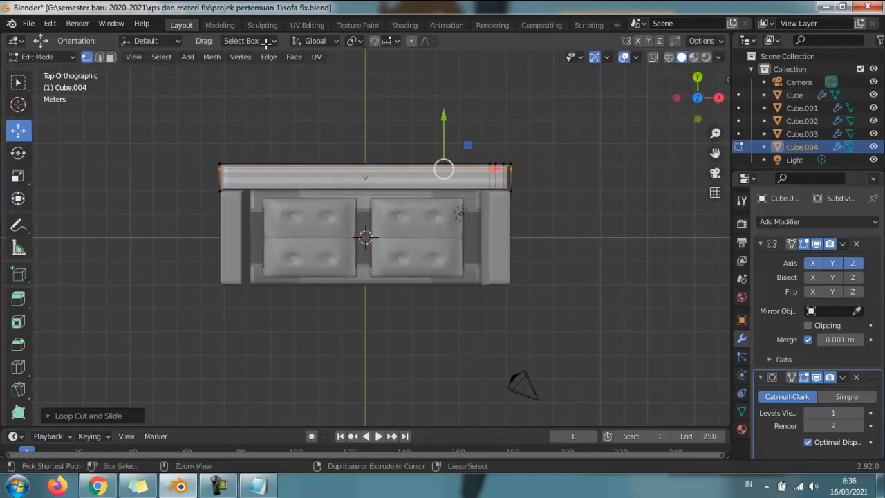
pyautogui.press('g')
pyautogui.press('g')
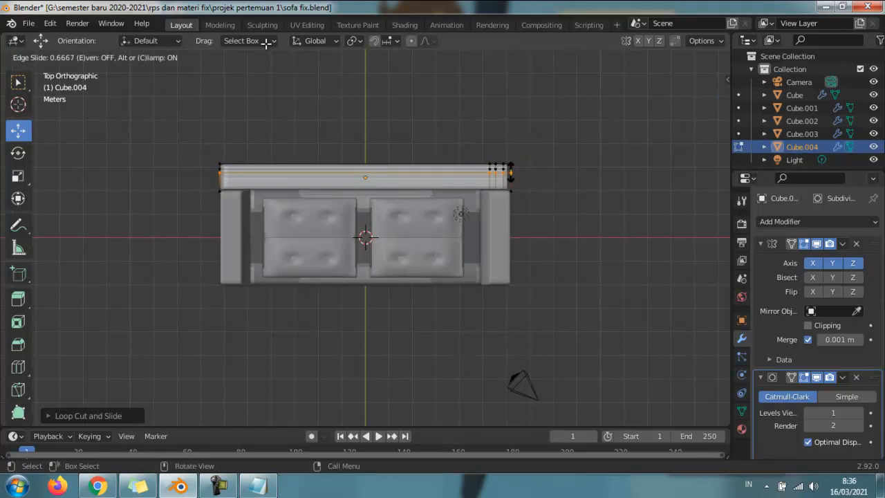
pyautogui.click(511, 173)
# Return to Object Mode and, in back view, raise the backrest along Z until its underside is level with the sofa base
pyautogui.moveTo(511, 172); pyautogui.dragTo(381, 90, button='middle')
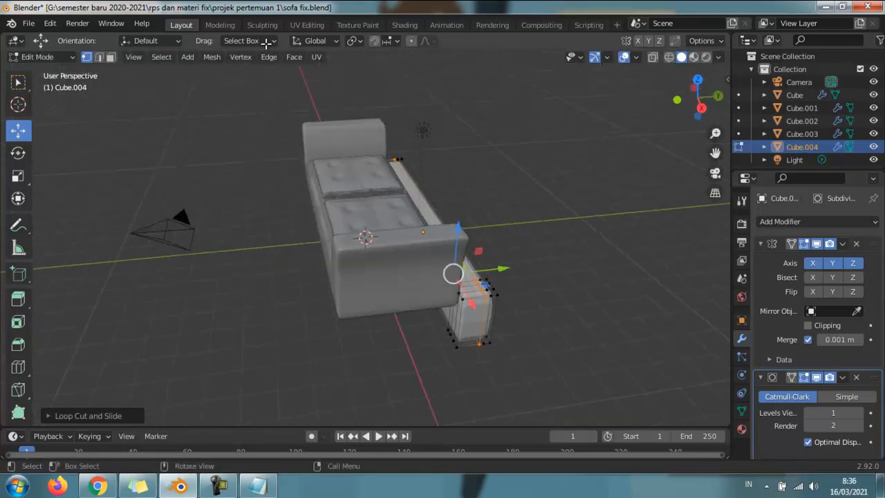
pyautogui.scroll(1, 381, 239)
pyautogui.click(718, 96)
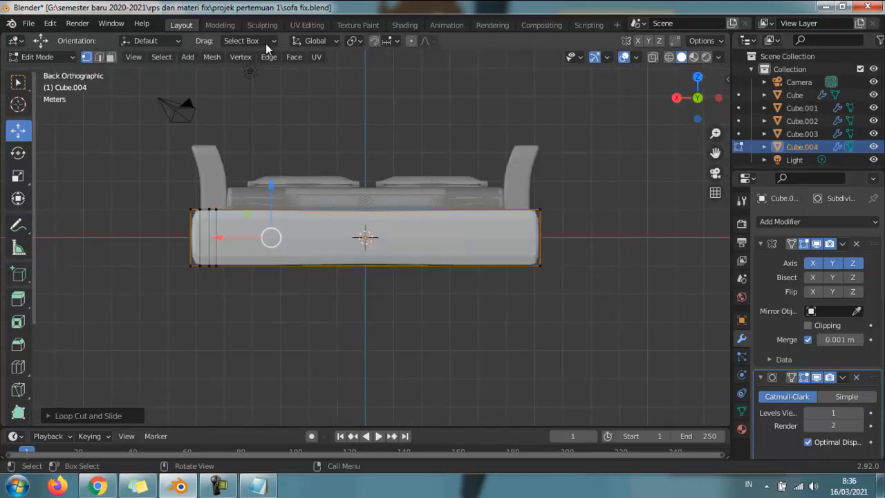
pyautogui.click(38, 56)
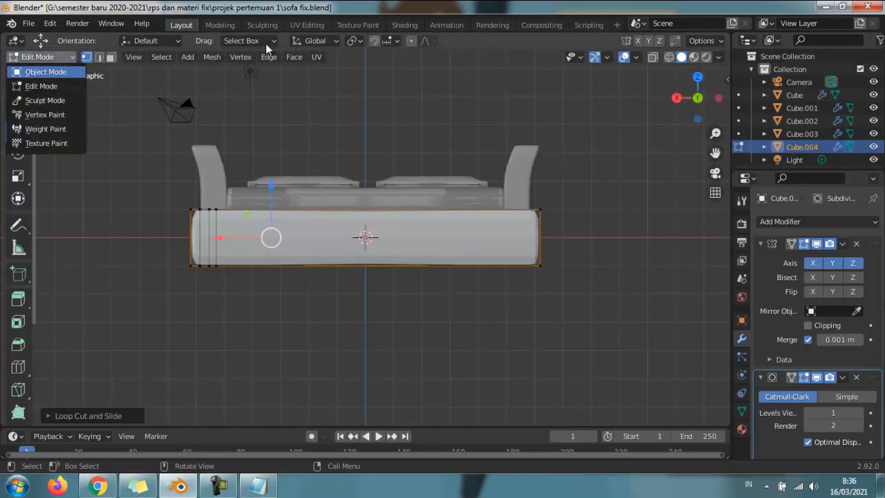
pyautogui.click(46, 72)
pyautogui.press('g')
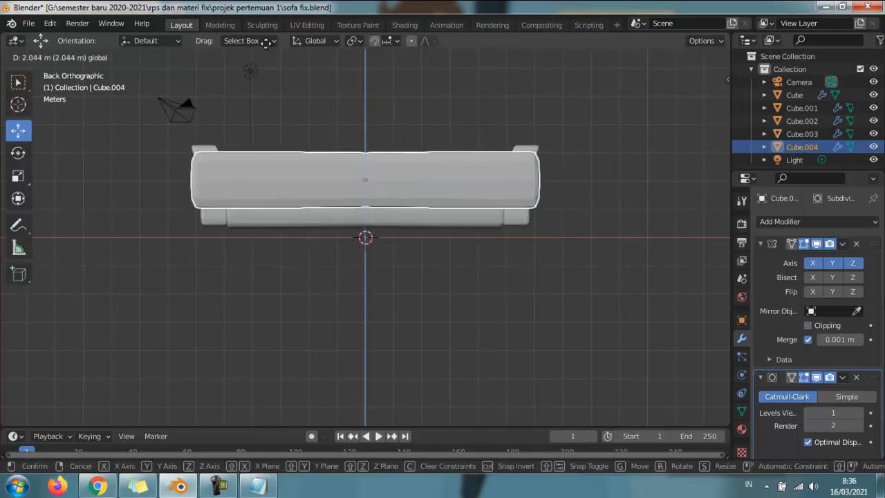
pyautogui.click(266, 42)
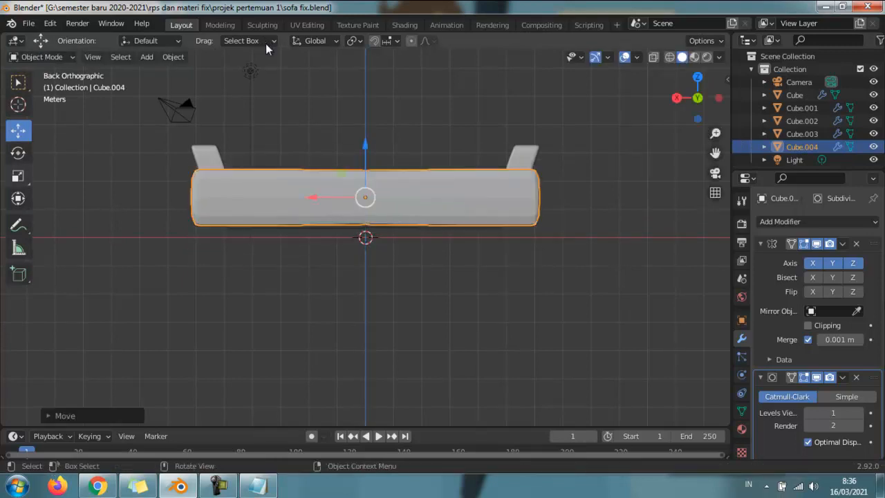
# Scale the backrest taller along Z and move it up until its underside lines up with the sofa's bottom again
pyautogui.click(18, 176)
pyautogui.moveTo(367, 145)
pyautogui.mouseDown()
pyautogui.moveTo(374, 103)
pyautogui.moveTo(375, 120)
pyautogui.mouseUp()
pyautogui.click(18, 131)
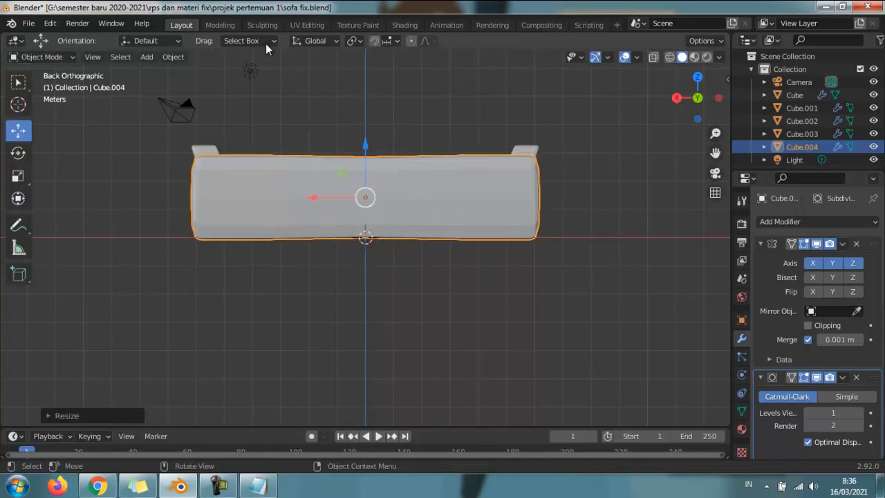
pyautogui.press('g')
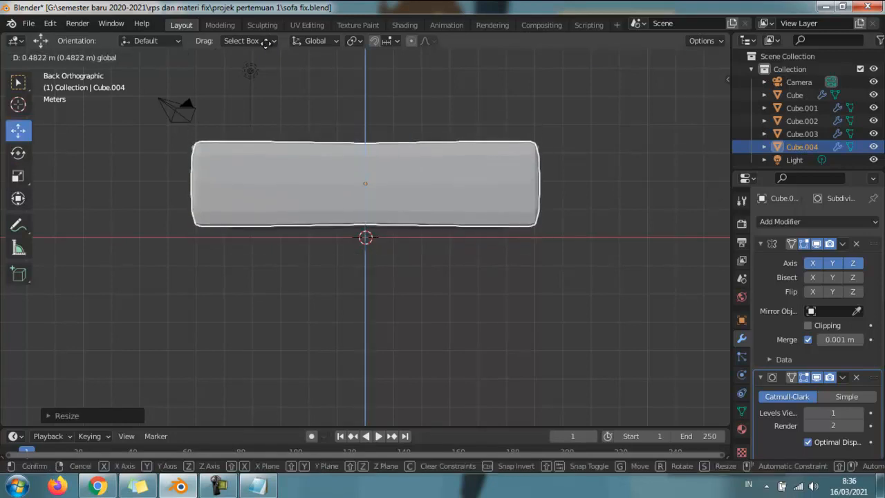
pyautogui.moveTo(366, 138); pyautogui.dragTo(366, 134)
pyautogui.moveTo(367, 133); pyautogui.dragTo(553, 164, button='middle')
pyautogui.moveTo(267, 47); pyautogui.dragTo(267, 47, button='middle')
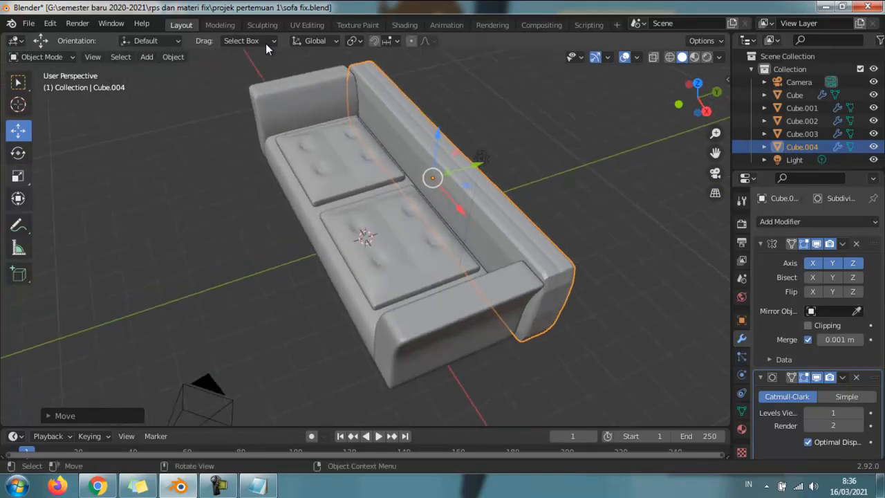
# Scale the backrest taller along Z so it rises well above the armrests, and realign its underside with the sofa's bottom
pyautogui.hotkey('shift', 'space')
pyautogui.press('s')
pyautogui.moveTo(438, 135); pyautogui.dragTo(442, 103)
pyautogui.hotkey('shift', 'space')
pyautogui.press('g')
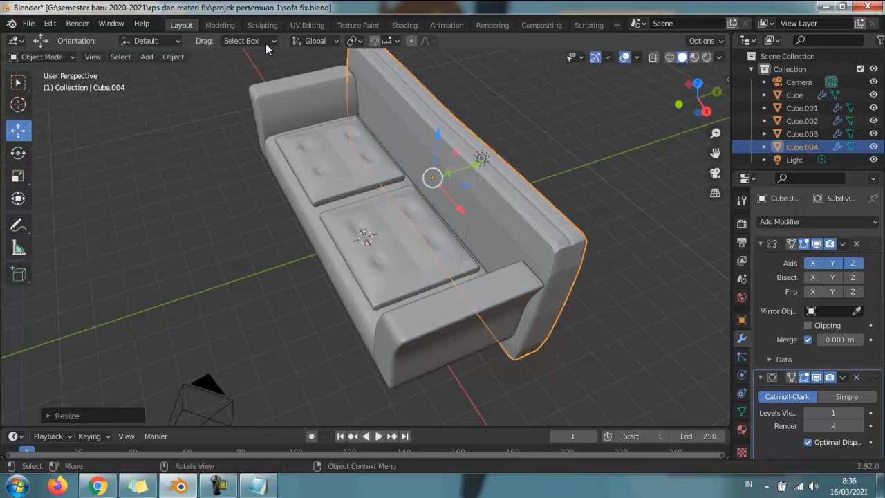
pyautogui.moveTo(438, 135); pyautogui.dragTo(441, 108)
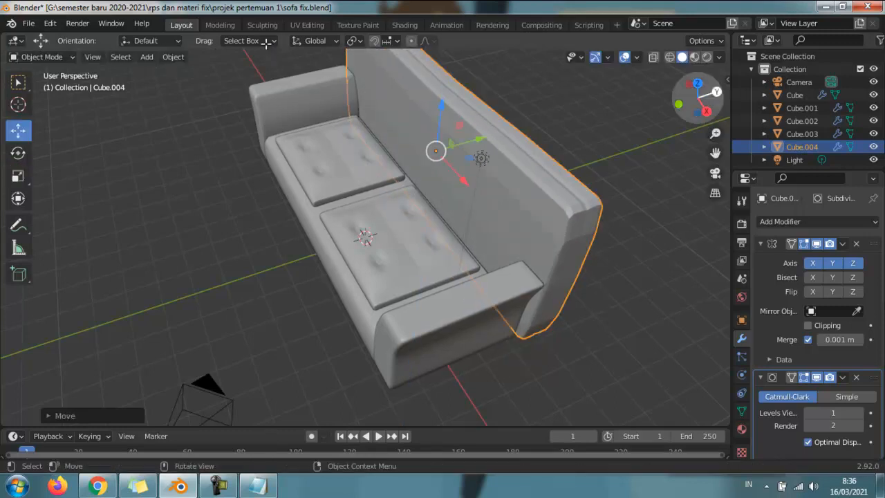
pyautogui.click(716, 91)
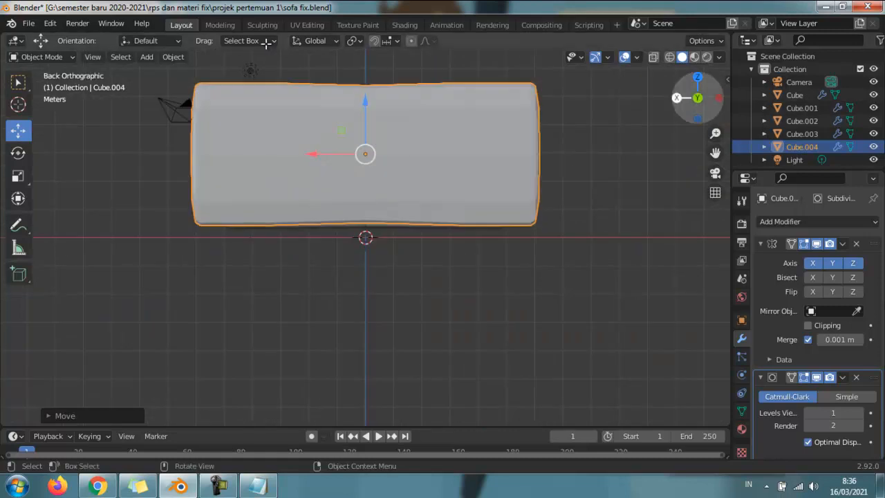
pyautogui.click(677, 98)
pyautogui.moveTo(437, 110); pyautogui.dragTo(437, 113)
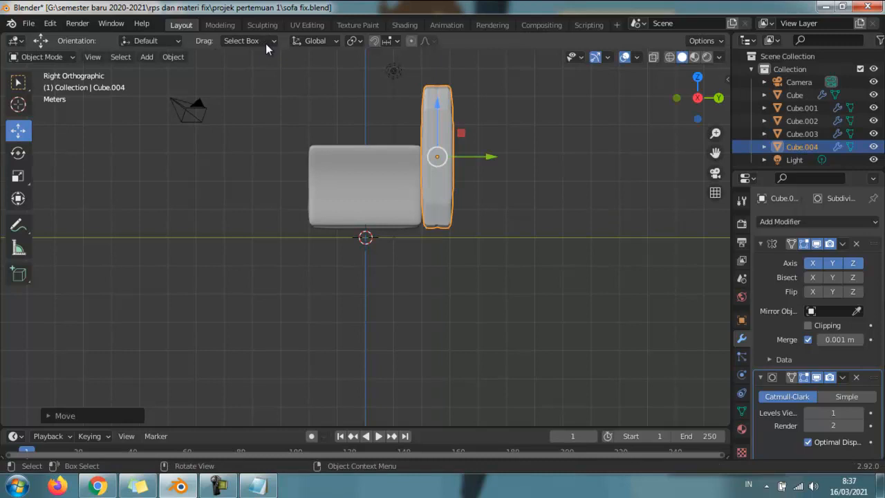
# Enter Edit Mode and add two horizontal loop cuts around the backrest close to its top edge
pyautogui.click(41, 57)
pyautogui.click(31, 72)
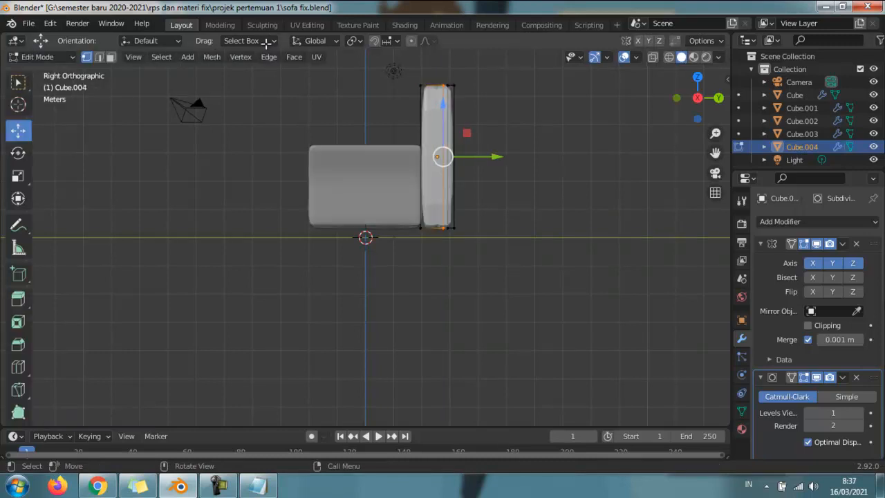
pyautogui.hotkey('ctrl', 'r')
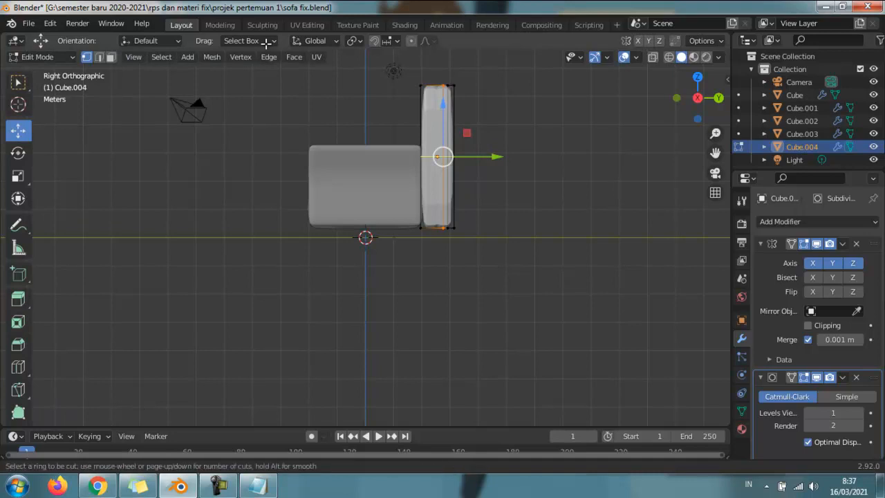
pyautogui.click(454, 158)
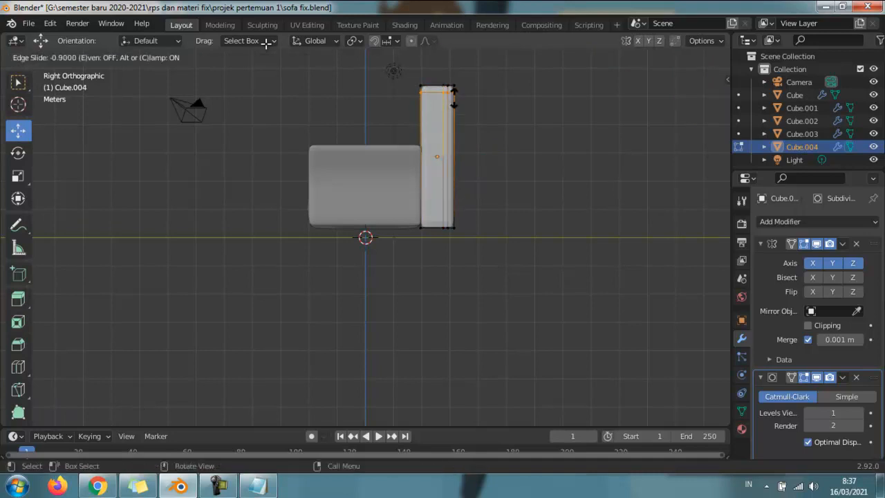
pyautogui.click(453, 98)
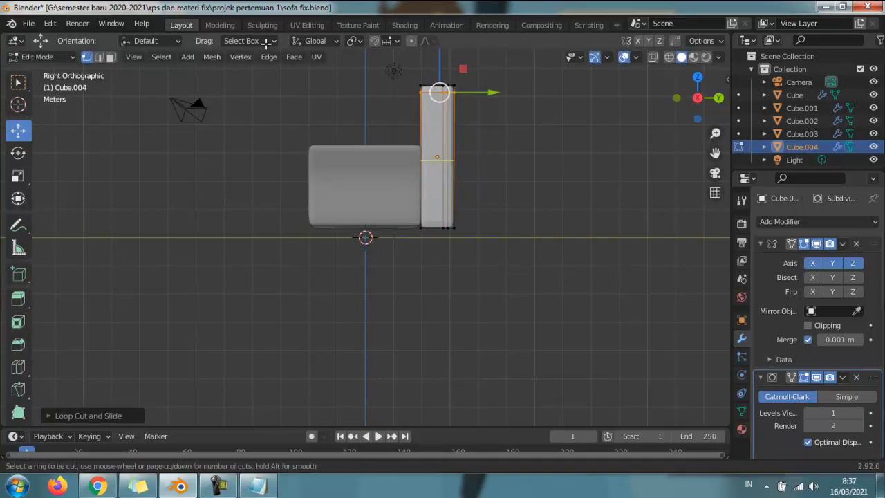
pyautogui.click(448, 154)
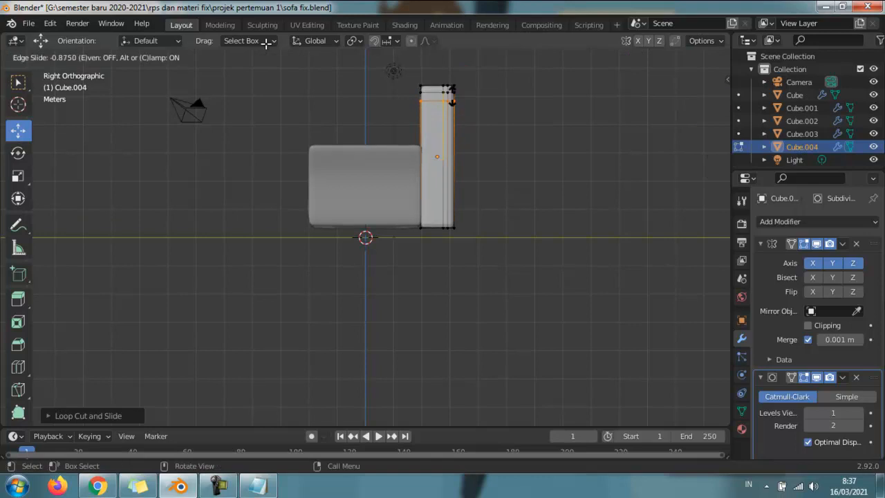
pyautogui.click(266, 43)
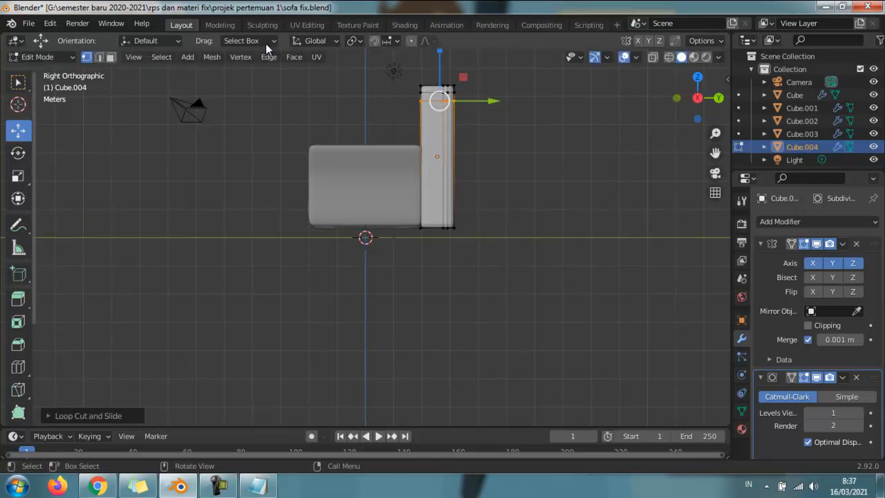
# Scale the lower of the two new loops slightly wider along Y to thicken the upper part of the backrest
pyautogui.hotkey('shift', 'space')
pyautogui.press('s')
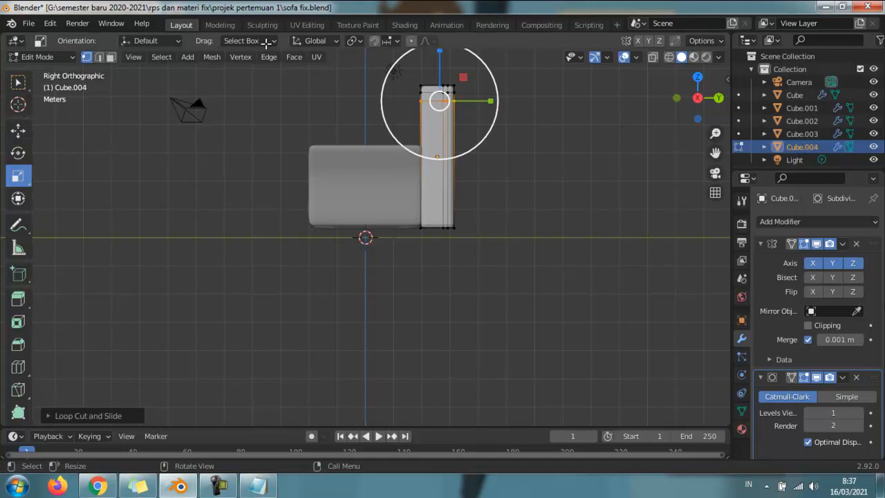
pyautogui.press('s')
pyautogui.press('y')
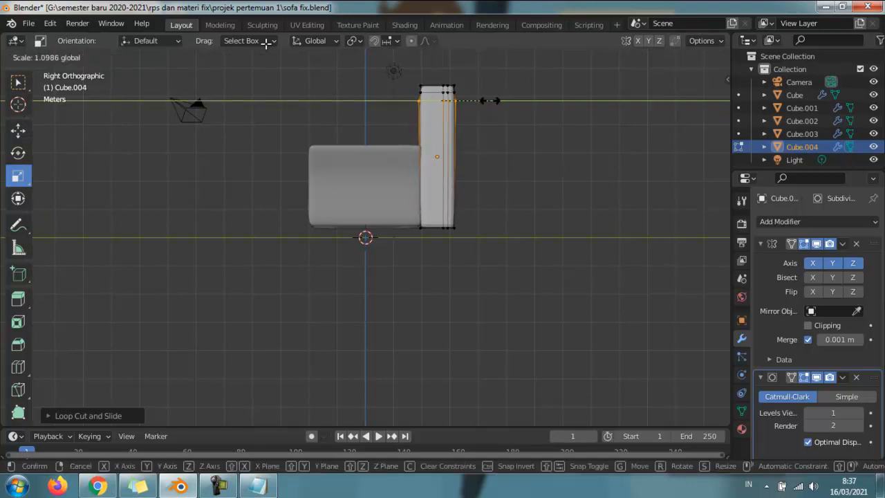
pyautogui.click(266, 43)
pyautogui.press('s')
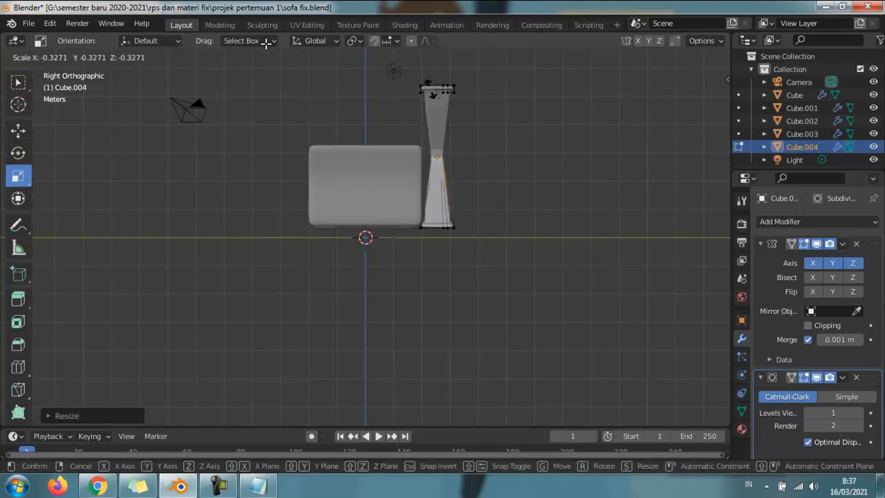
pyautogui.click(266, 43)
pyautogui.hotkey('ctrl', 'z')
# Switch to wireframe display and try scaling a single vertex at the backrest's upper rear edge
pyautogui.scroll(1, 429, 134)
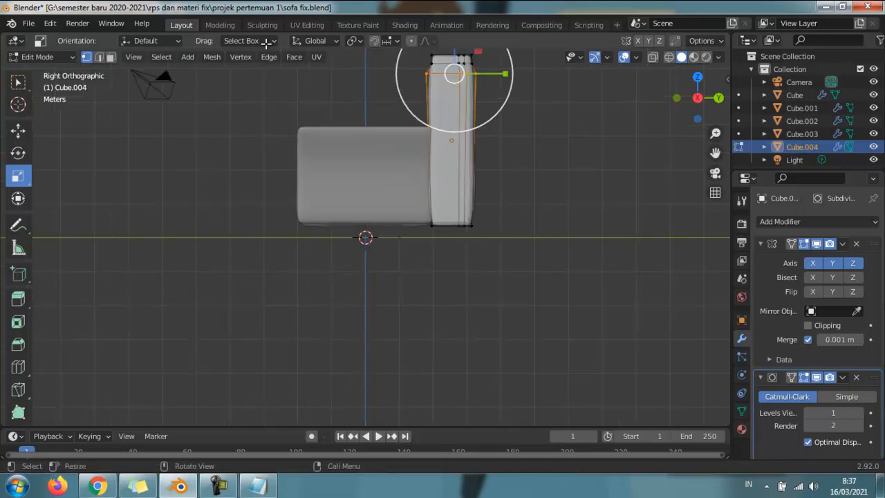
pyautogui.click(670, 58)
pyautogui.hotkey('ctrl', 'z')
pyautogui.hotkey('ctrl', 'z')
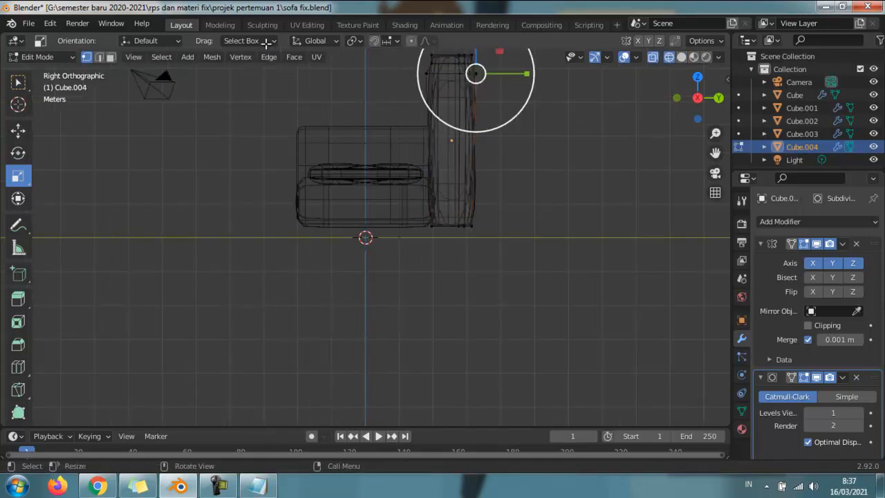
pyautogui.press('s')
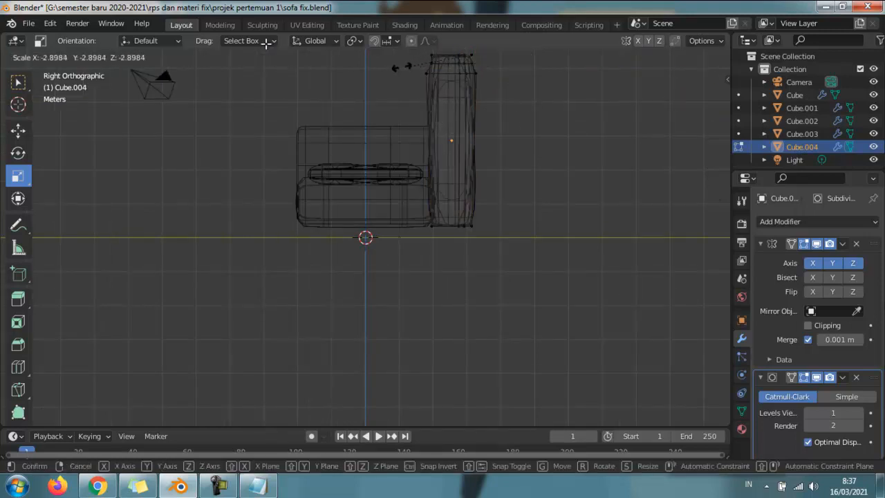
pyautogui.click(267, 43)
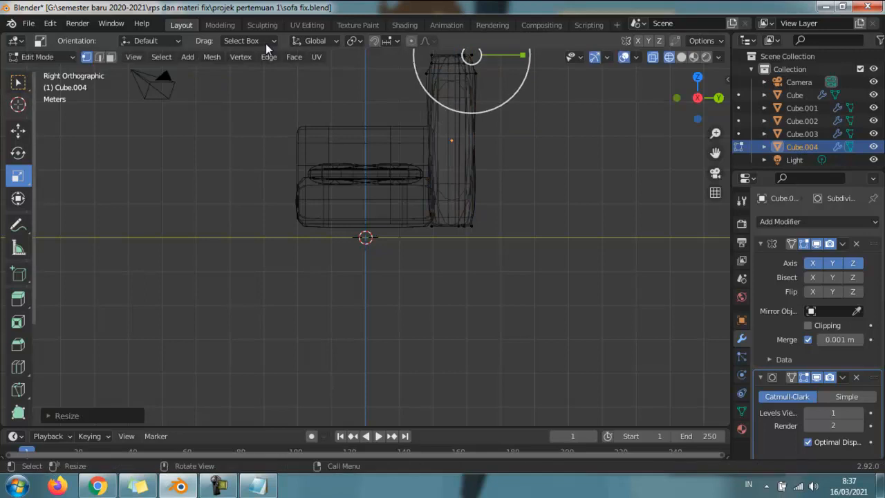
# Box-select the vertex row just below the backrest's top, scale it wider along Y, and return to solid shading
pyautogui.click(18, 131)
pyautogui.moveTo(413, 58); pyautogui.dragTo(495, 70)
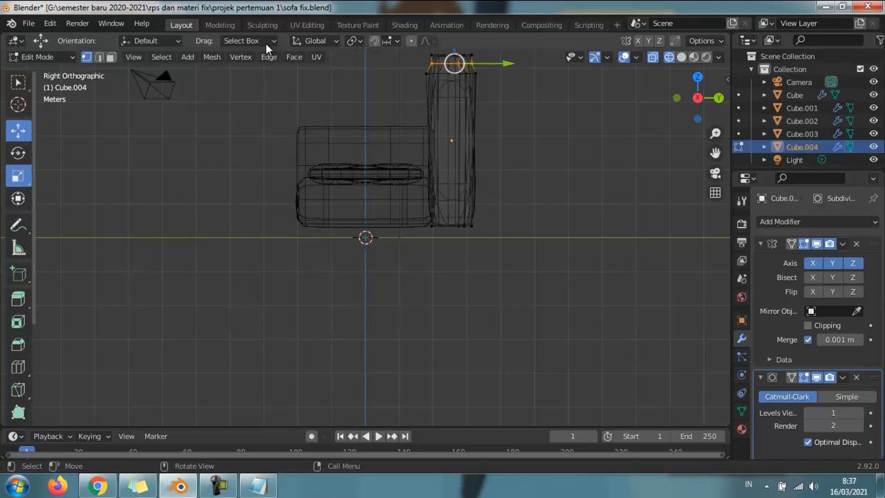
pyautogui.click(18, 176)
pyautogui.moveTo(508, 63); pyautogui.dragTo(519, 58)
pyautogui.click(543, 79)
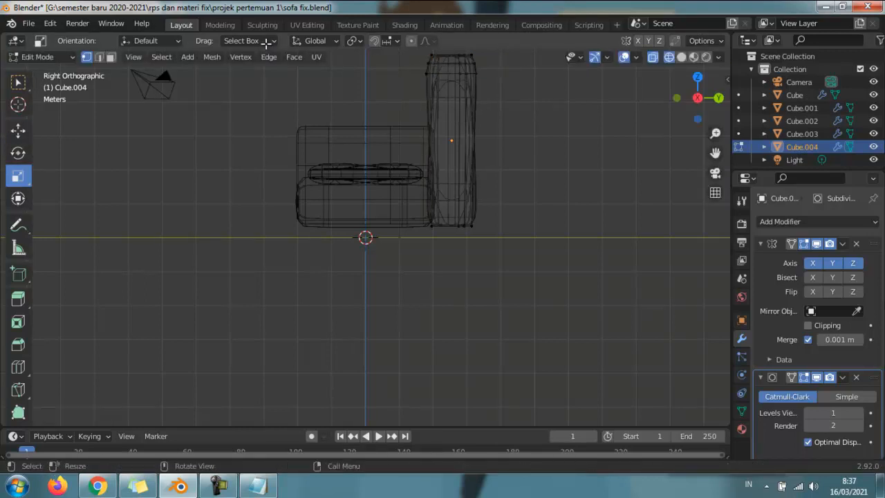
pyautogui.click(682, 58)
pyautogui.moveTo(553, 159); pyautogui.dragTo(552, 160, button='middle')
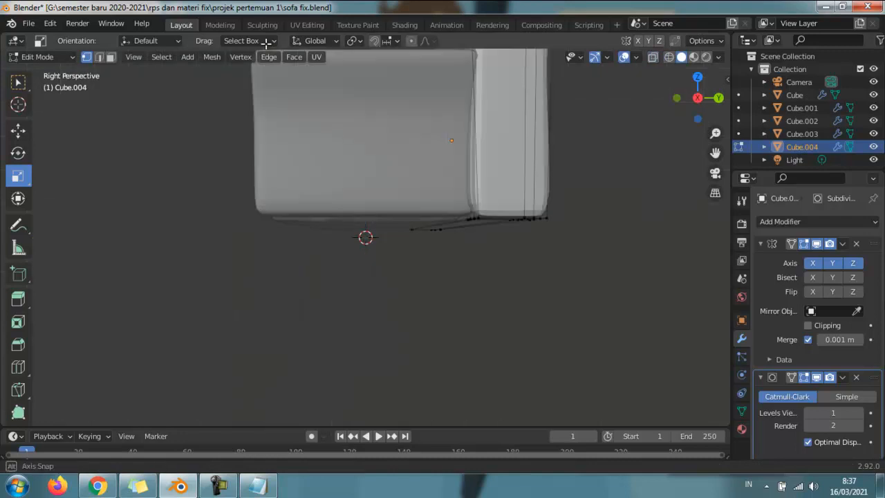
# Try to move the box-selected vertices at the backrest's lower side corner slightly inward along X, and undo it
pyautogui.moveTo(266, 43); pyautogui.dragTo(346, 87, button='middle')
pyautogui.scroll(-5, 267, 43)
pyautogui.moveTo(266, 43)
pyautogui.mouseDown(button='middle')
pyautogui.moveTo(353, 16)
pyautogui.moveTo(266, 43)
pyautogui.mouseUp(button='middle')
pyautogui.moveTo(571, 239); pyautogui.dragTo(473, 270)
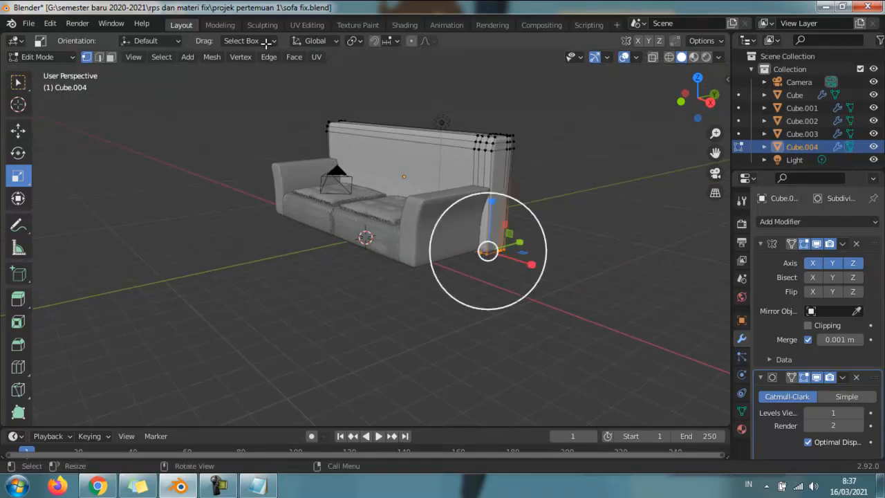
pyautogui.hotkey('shift', 'space')
pyautogui.press('g')
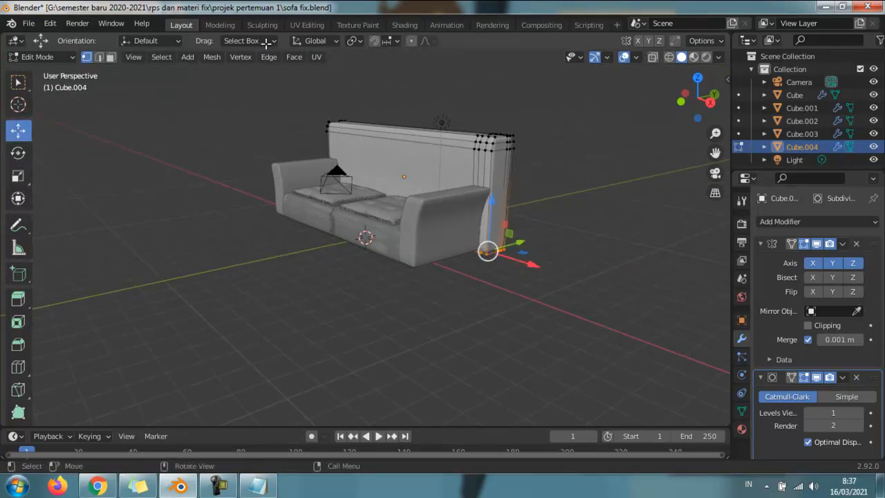
pyautogui.press('g')
pyautogui.press('x')
pyautogui.hotkey('ctrl', 'z')
pyautogui.moveTo(533, 264); pyautogui.dragTo(524, 261)
pyautogui.hotkey('ctrl', 'z')
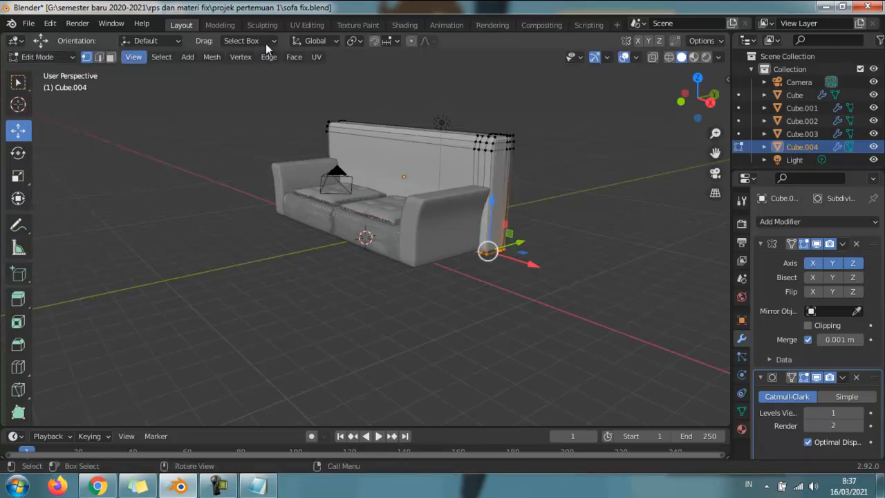
# Try moving all vertices of the backrest's lower side corner inward along X in wireframe display, and undo the change
pyautogui.hotkey('shift', 'z')
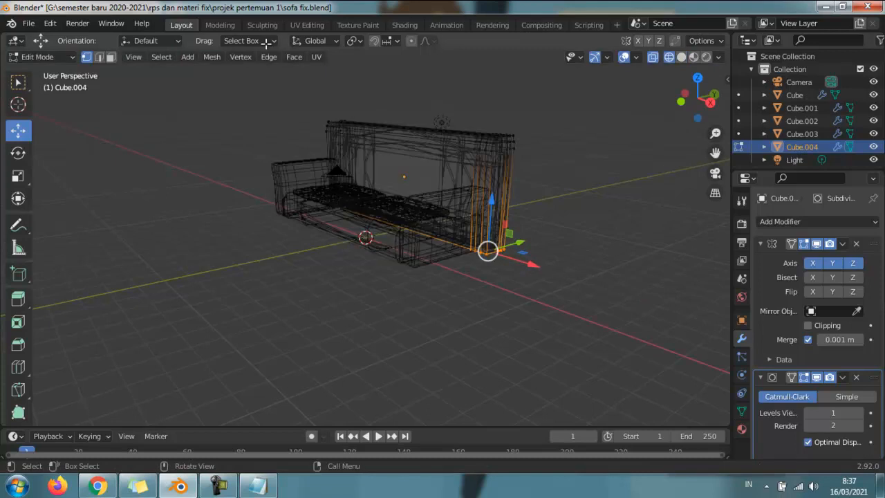
pyautogui.moveTo(572, 200); pyautogui.dragTo(466, 281)
pyautogui.moveTo(533, 262); pyautogui.dragTo(523, 260)
pyautogui.click(567, 290)
pyautogui.scroll(1, 381, 242)
pyautogui.moveTo(266, 43); pyautogui.dragTo(266, 43, button='middle')
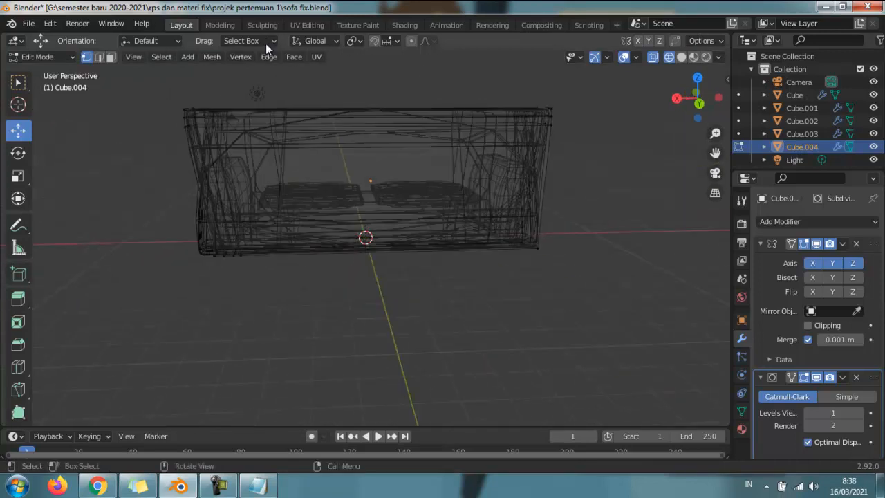
pyautogui.hotkey('shift', 'z')
pyautogui.hotkey('ctrl', 'z')
pyautogui.hotkey('ctrl', 'z')
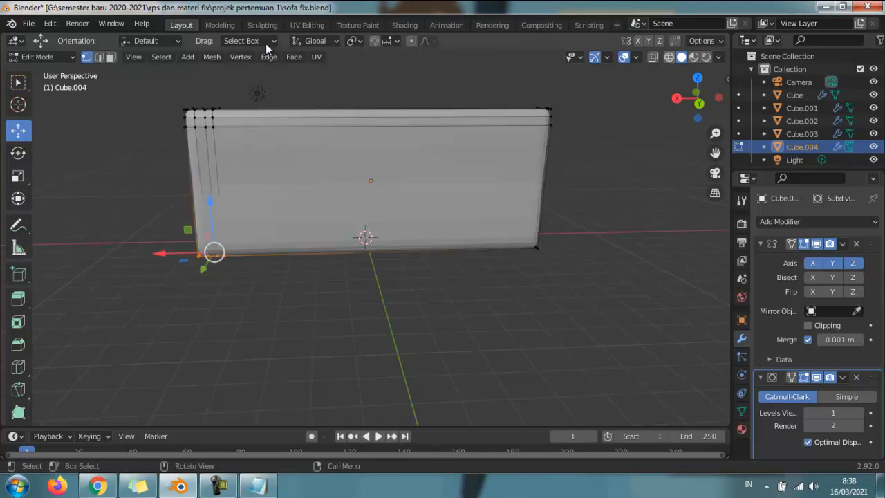
# Box-select the backrest's lower side corner in wireframe, move it slightly inward along X, return to solid shading, and clear the selection
pyautogui.hotkey('shift', 'z')
pyautogui.moveTo(127, 212); pyautogui.dragTo(246, 290)
pyautogui.press('g')
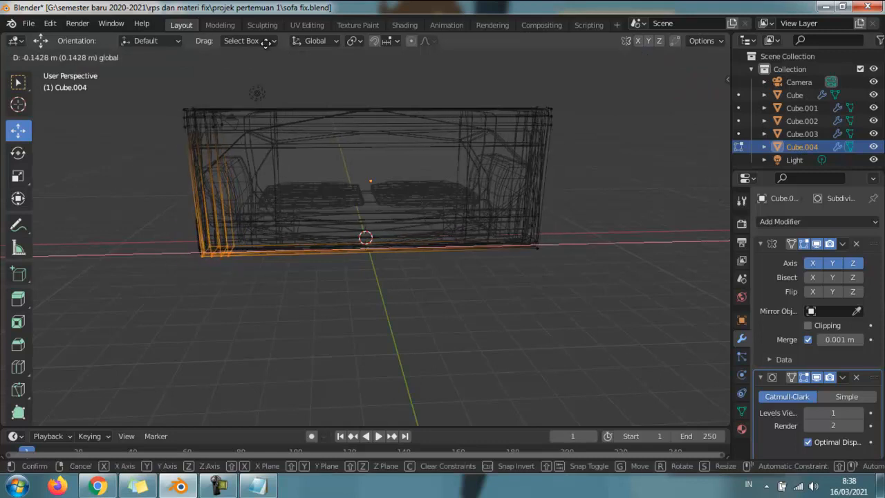
pyautogui.click(266, 42)
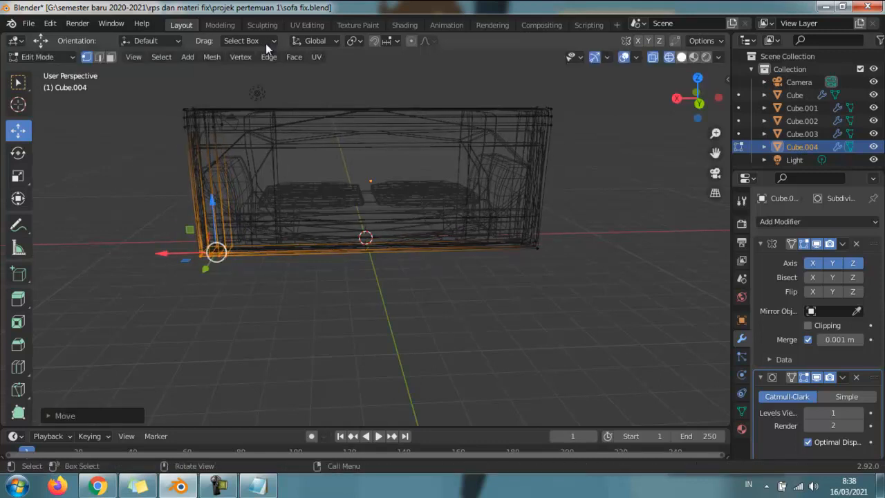
pyautogui.hotkey('shift', 'z')
pyautogui.hotkey('alt', 'a')
pyautogui.moveTo(266, 42); pyautogui.dragTo(267, 45, button='middle')
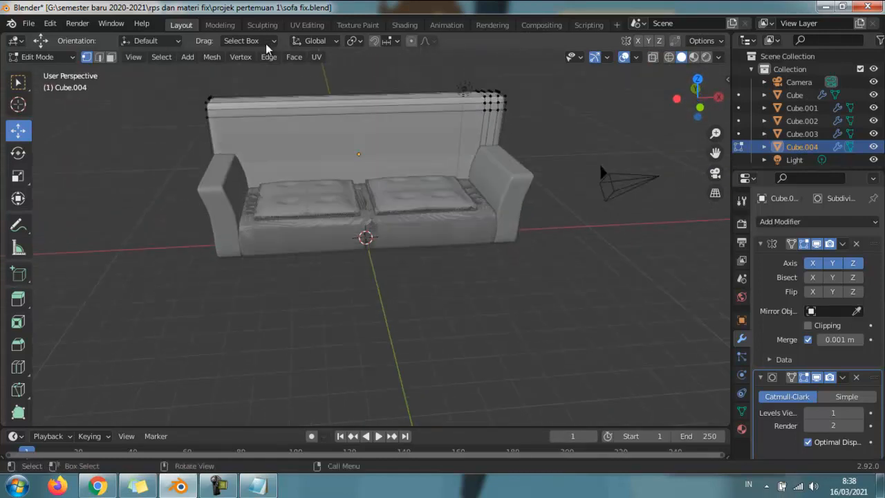
# Return to Object Mode and rotate the backrest slightly around the X axis
pyautogui.hotkey('shift', 'space')
pyautogui.press('r')
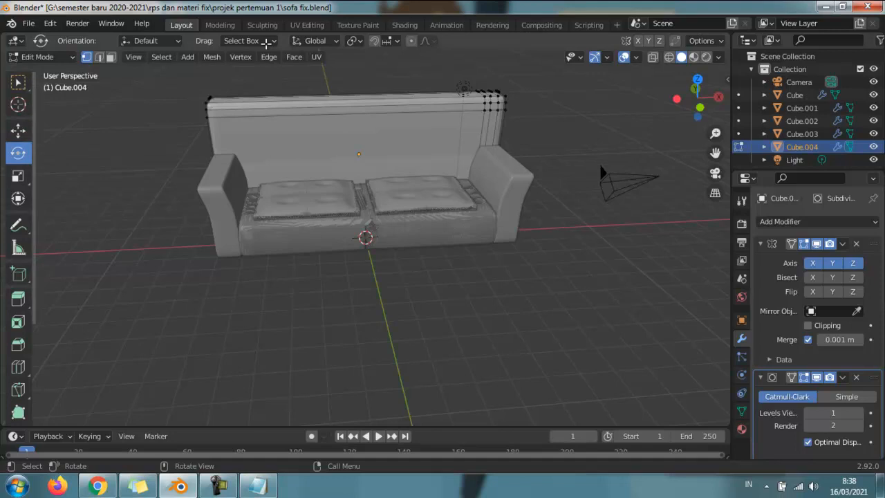
pyautogui.click(42, 56)
pyautogui.click(35, 71)
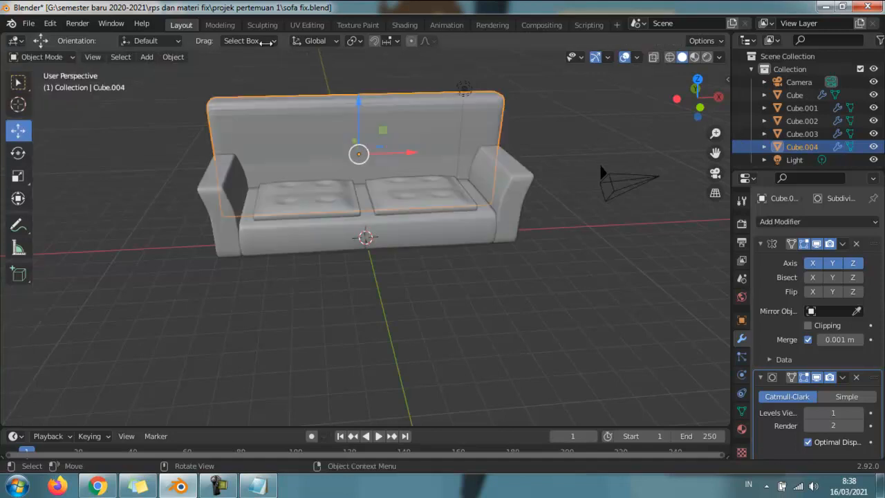
pyautogui.click(18, 153)
pyautogui.moveTo(370, 159); pyautogui.dragTo(362, 123)
pyautogui.moveTo(366, 138)
pyautogui.mouseDown(button='middle')
pyautogui.moveTo(508, 132)
pyautogui.moveTo(387, 132)
pyautogui.mouseUp(button='middle')
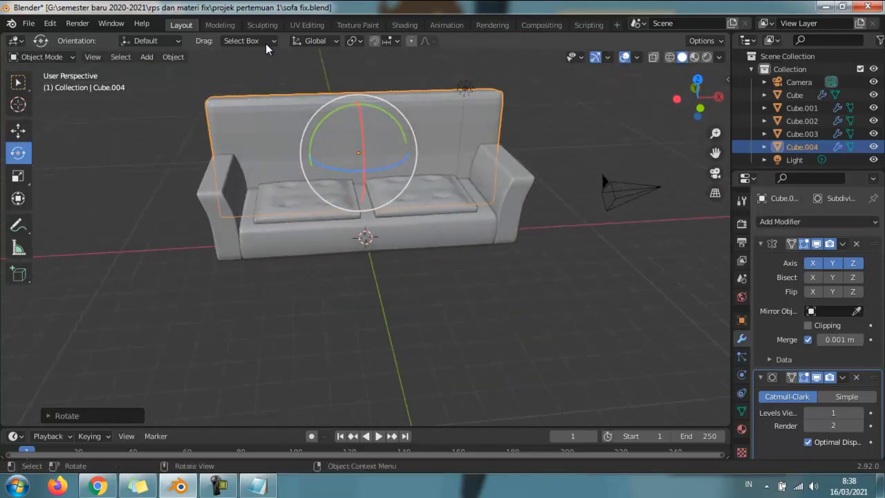
# Scale the backrest slightly narrower along X
pyautogui.click(18, 130)
pyautogui.click(18, 176)
pyautogui.moveTo(398, 152); pyautogui.dragTo(394, 152)
pyautogui.moveTo(395, 152)
pyautogui.mouseDown(button='middle')
pyautogui.moveTo(487, 114)
pyautogui.moveTo(366, 118)
pyautogui.mouseUp(button='middle')
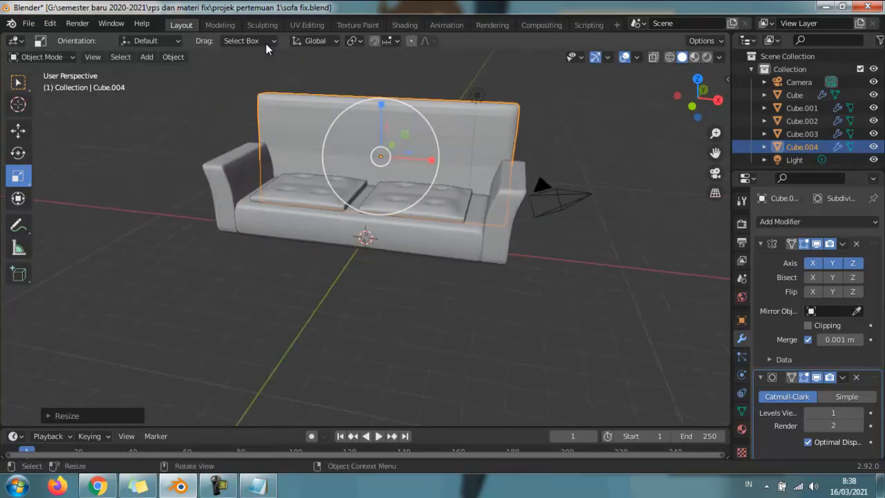
# Activate the Select Box tool and deselect the backrest so that no object is selected
pyautogui.click(18, 82)
pyautogui.click(305, 74)
pyautogui.click(334, 115)
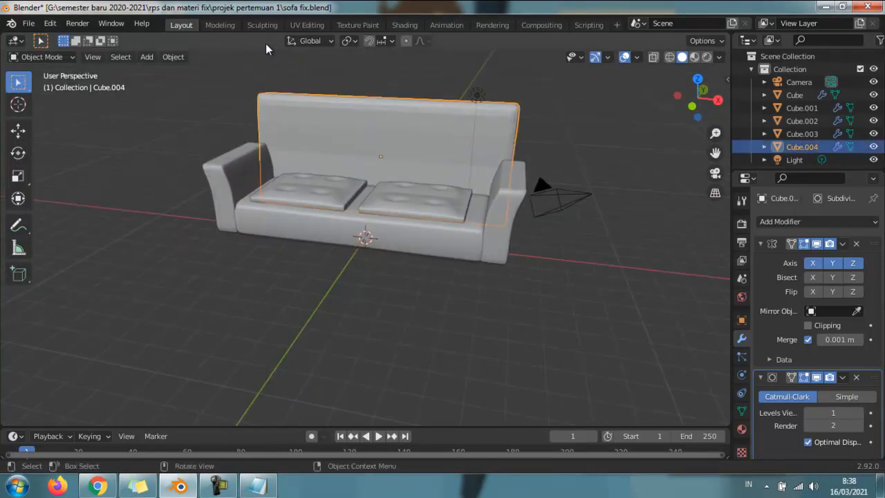
pyautogui.rightClick(333, 115)
pyautogui.click(333, 115)
pyautogui.click(318, 75)
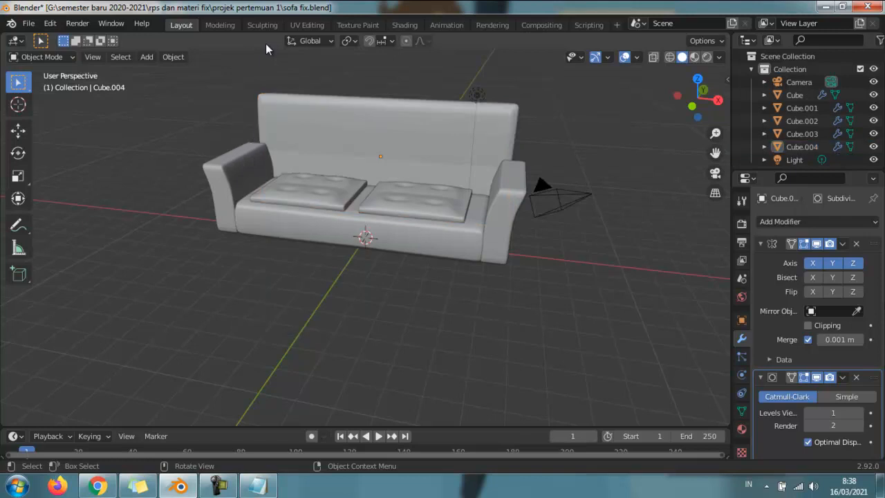
# Switch the viewport to Rendered shading and examine the whole sofa from the front and from above
pyautogui.scroll(2, 318, 74)
pyautogui.moveTo(429, 179)
pyautogui.mouseDown(button='middle')
pyautogui.moveTo(360, 139)
pyautogui.moveTo(363, 173)
pyautogui.moveTo(388, 201)
pyautogui.moveTo(453, 178)
pyautogui.moveTo(501, 191)
pyautogui.moveTo(394, 162)
pyautogui.moveTo(457, 153)
pyautogui.moveTo(432, 169)
pyautogui.moveTo(384, 155)
pyautogui.mouseUp(button='middle')
pyautogui.scroll(-3, 432, 170)
pyautogui.click(707, 57)
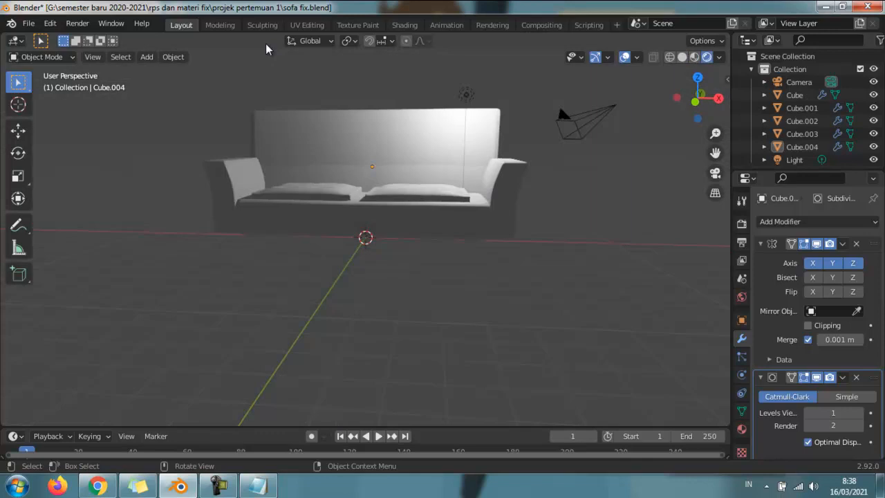
pyautogui.scroll(1, 433, 170)
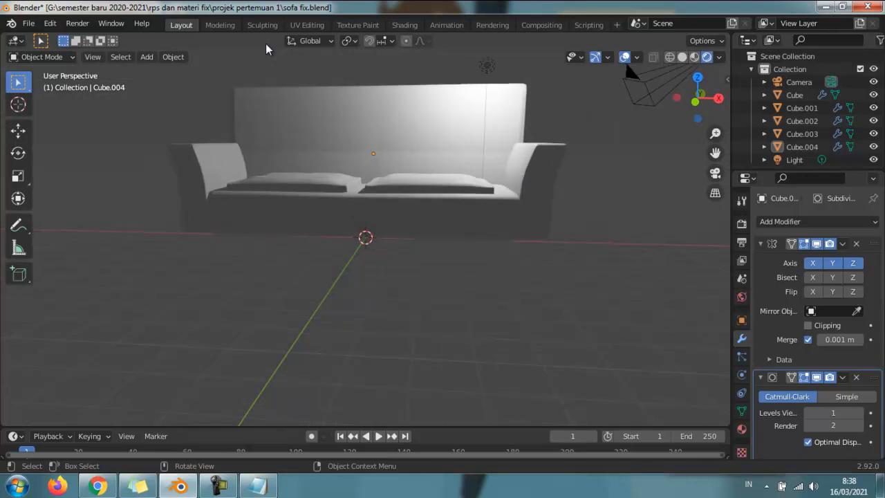
pyautogui.moveTo(383, 155)
pyautogui.mouseDown(button='middle')
pyautogui.moveTo(456, 193)
pyautogui.moveTo(418, 184)
pyautogui.mouseUp(button='middle')
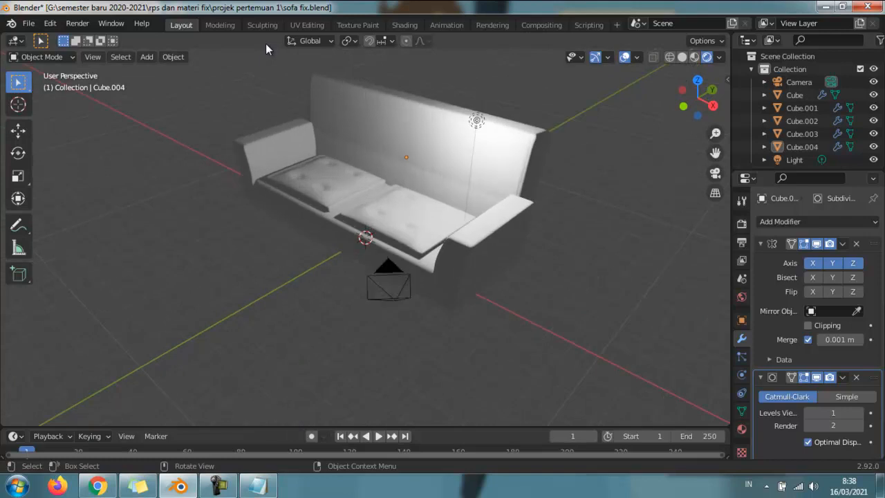